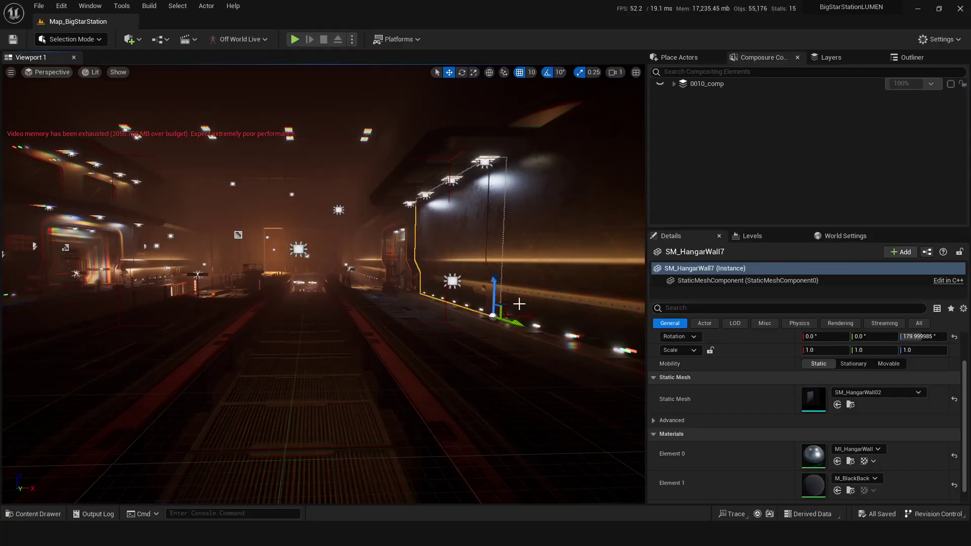
Swing the view down the hangar and play the Alien clip preview in Premiere
right_click_drag(324, 283, 187, 316)
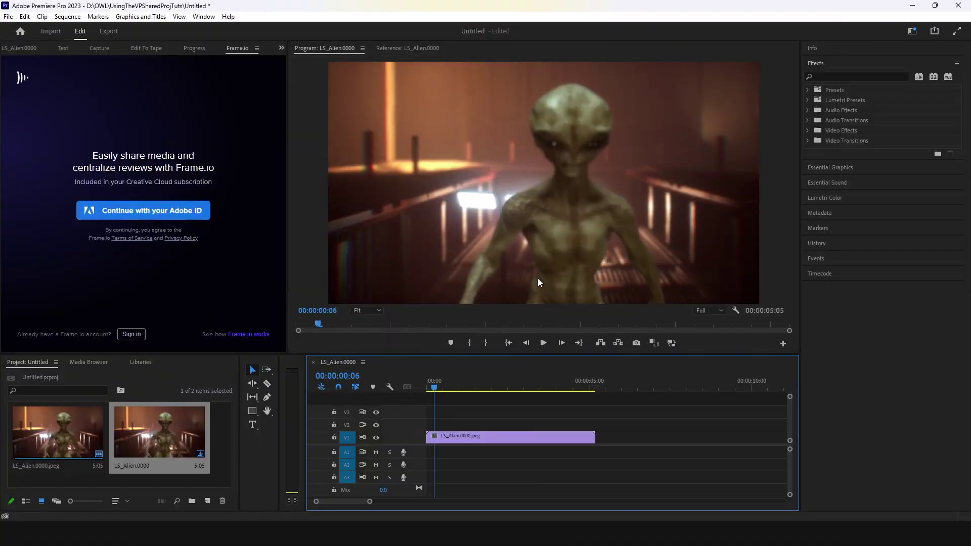
key("space")
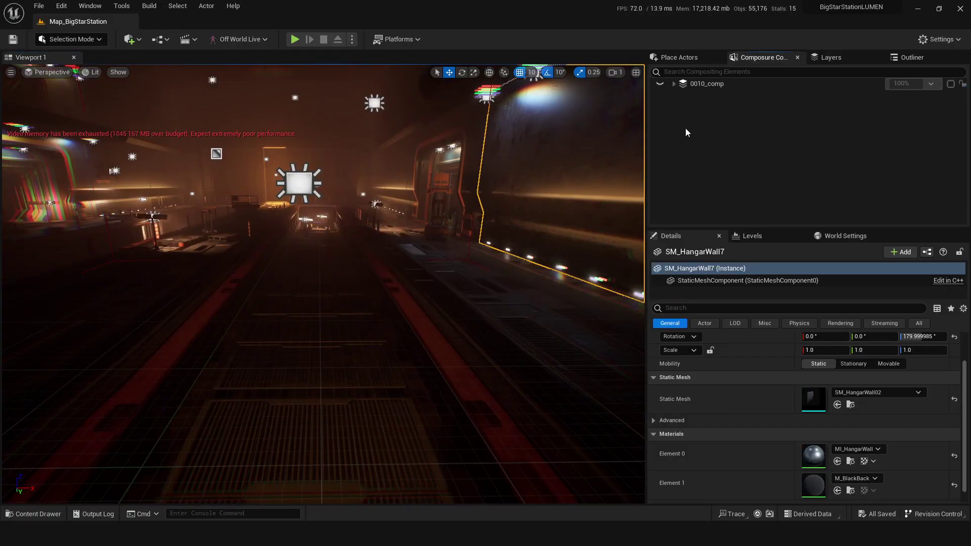
Create a new Empty Comp Shot, 0020_comp, from the Pick a Comp Class dialog
right_click(685, 132)
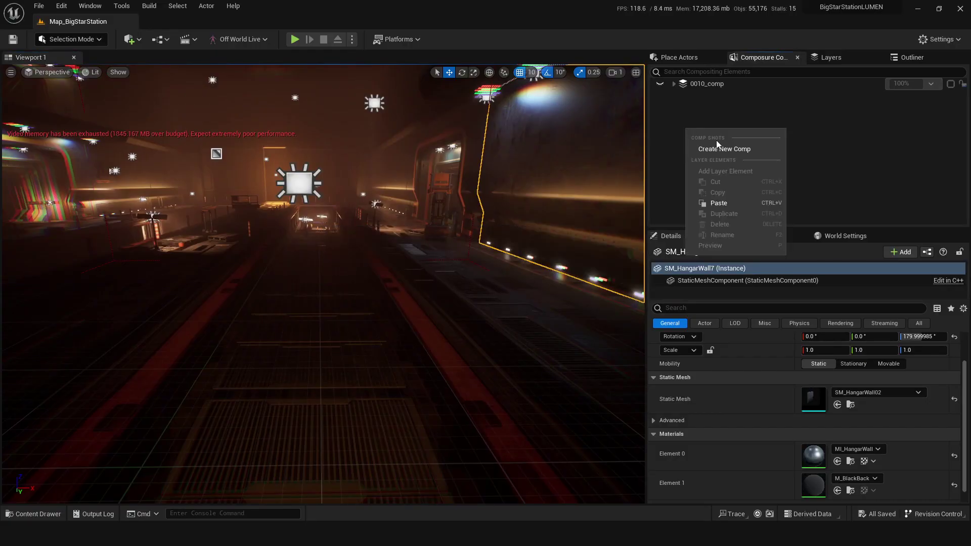
left_click(721, 153)
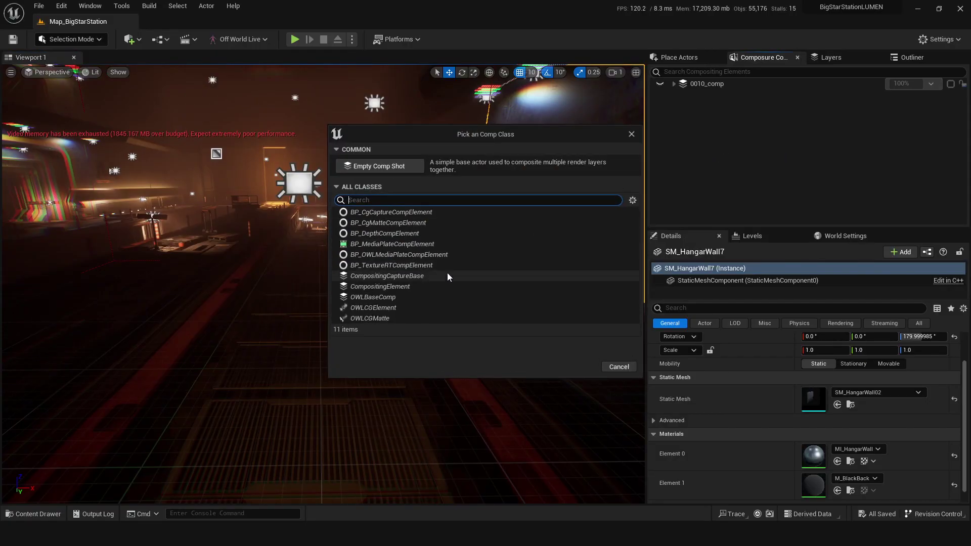
left_click_drag(414, 136, 650, 124)
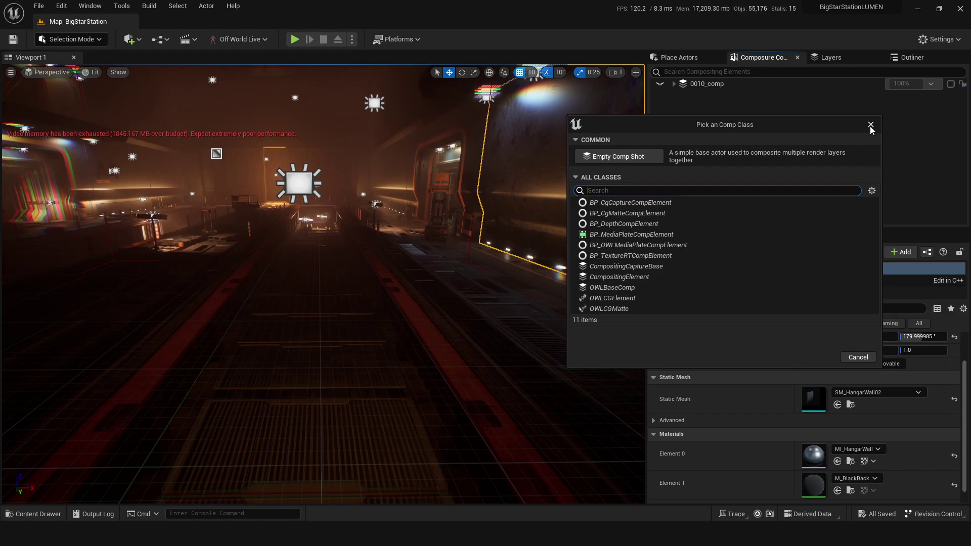
left_click_drag(870, 125, 826, 148)
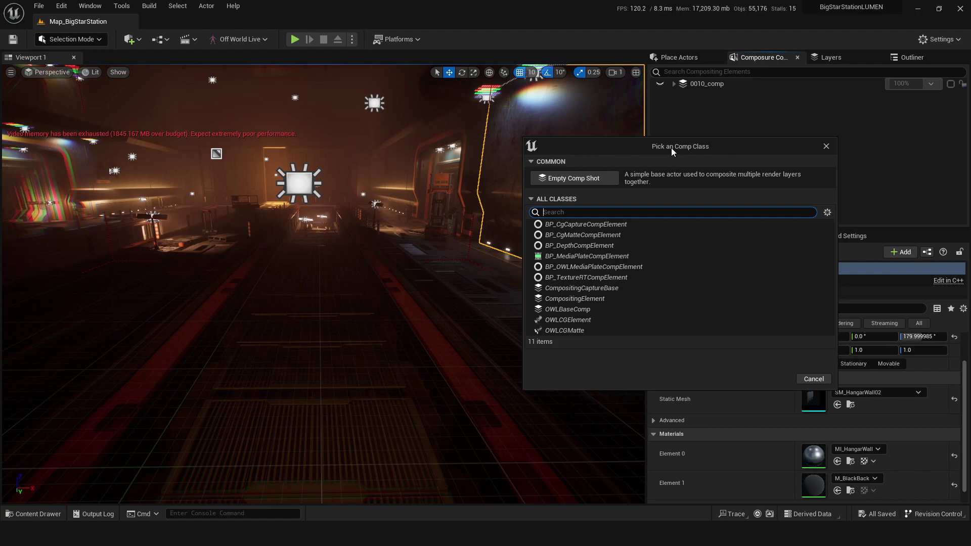
left_click(574, 178)
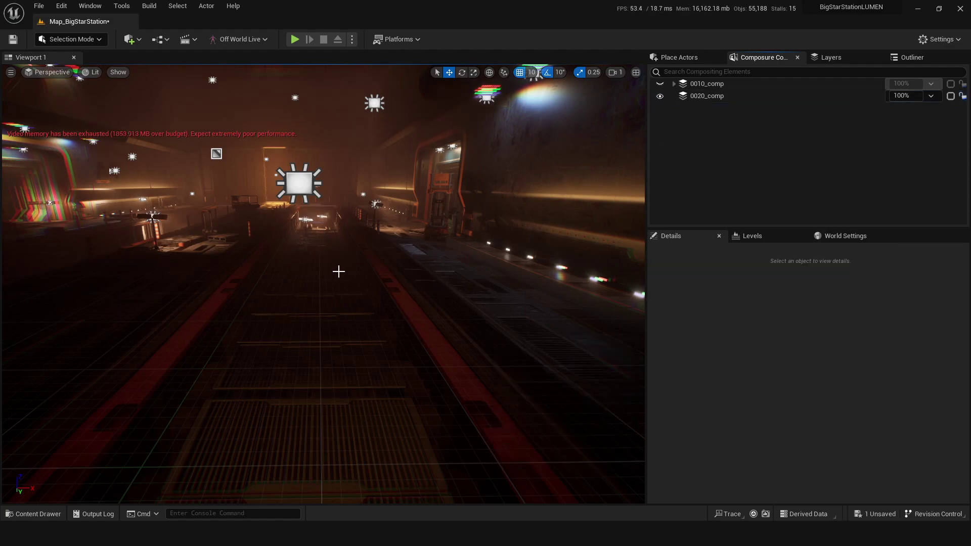
Add an OWLCGElement layer to 0020_comp, keeping the default name layer_element2
left_click(338, 271)
left_click(701, 96)
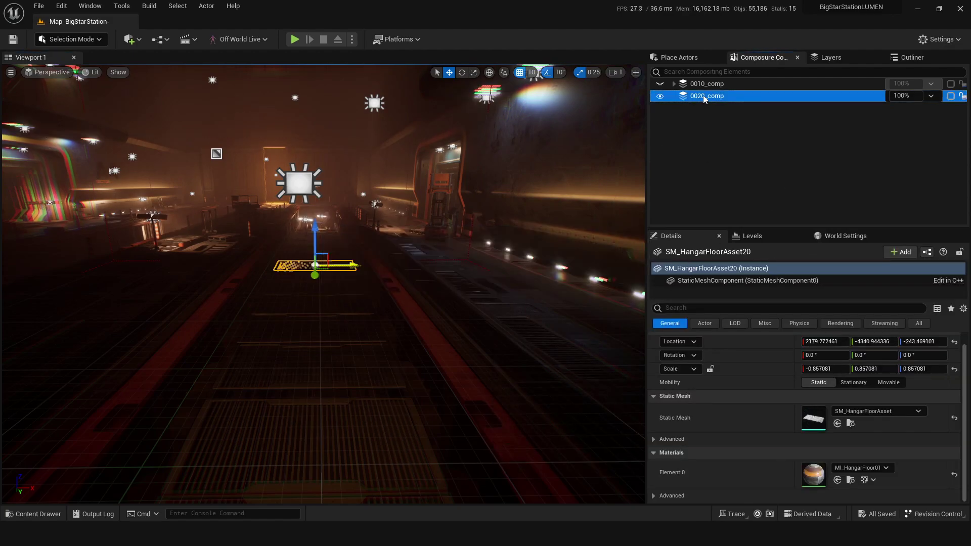
right_click(703, 96)
left_click(743, 136)
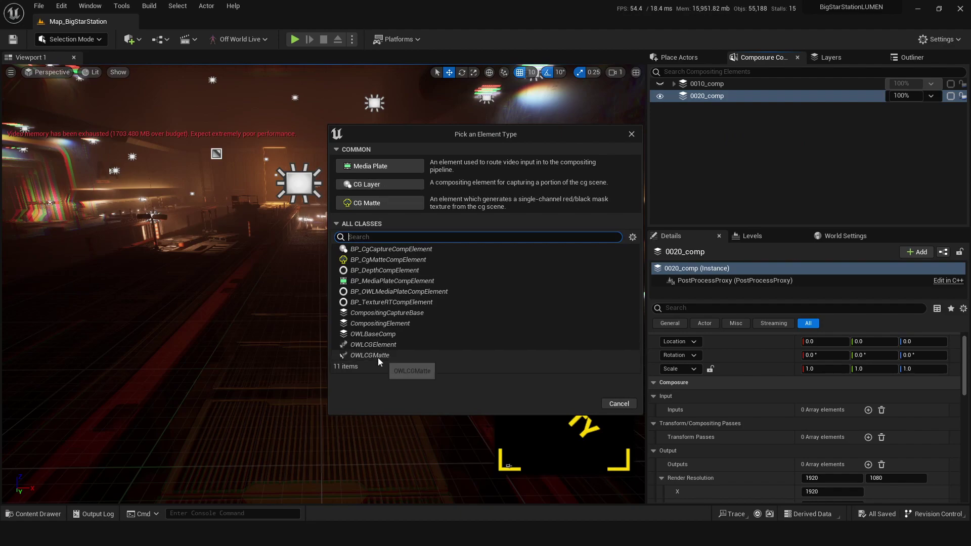
left_click(368, 344)
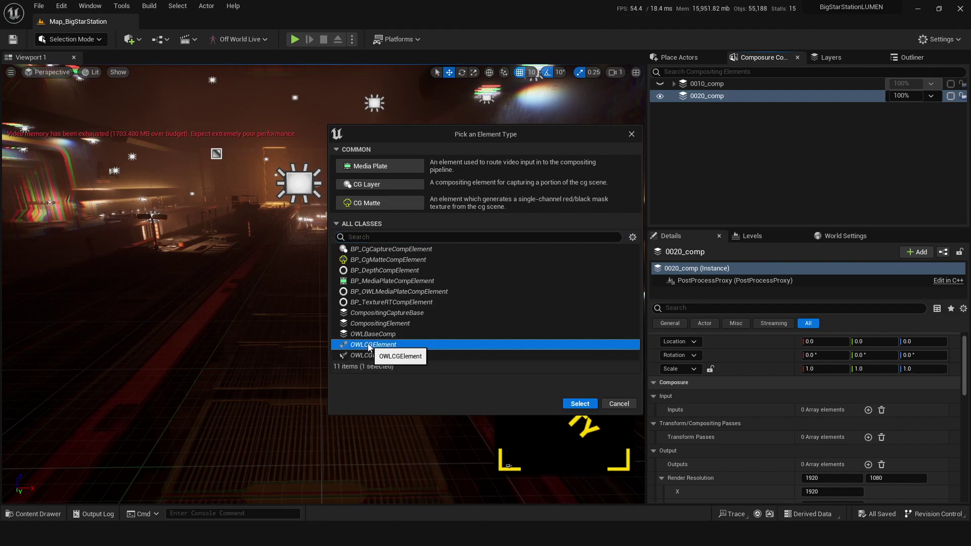
left_click(580, 404)
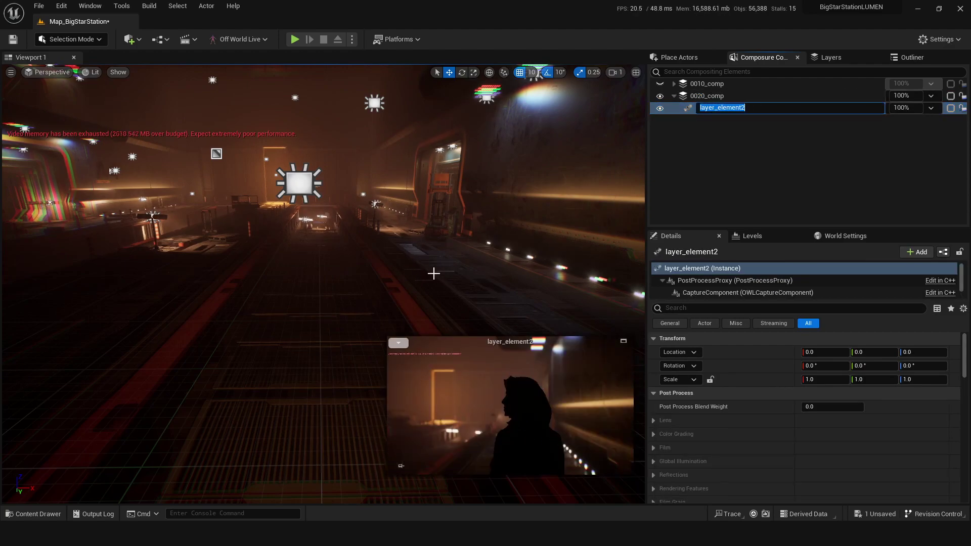
key("Return")
Add a CG Layer named cg_element1 to 0020_comp and inspect both new elements
right_click(704, 96)
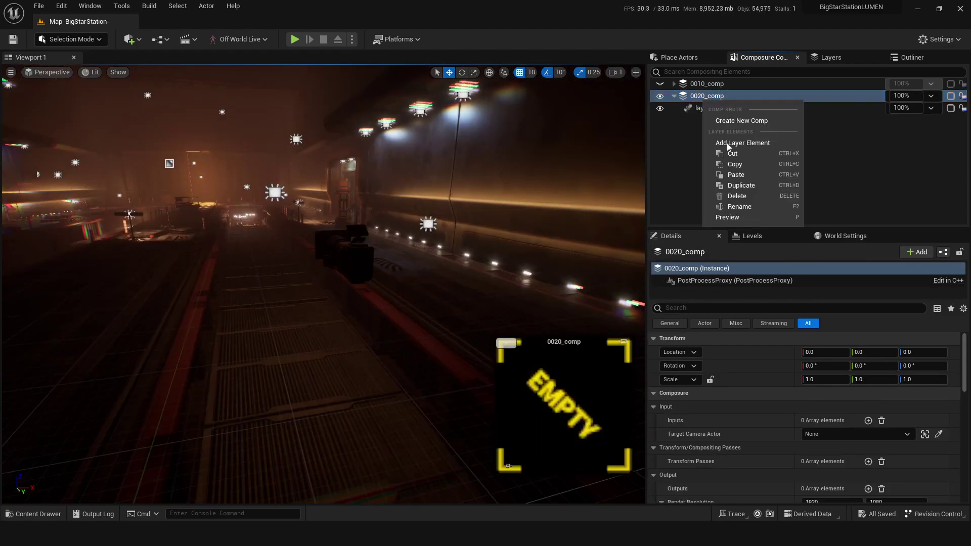
left_click(748, 146)
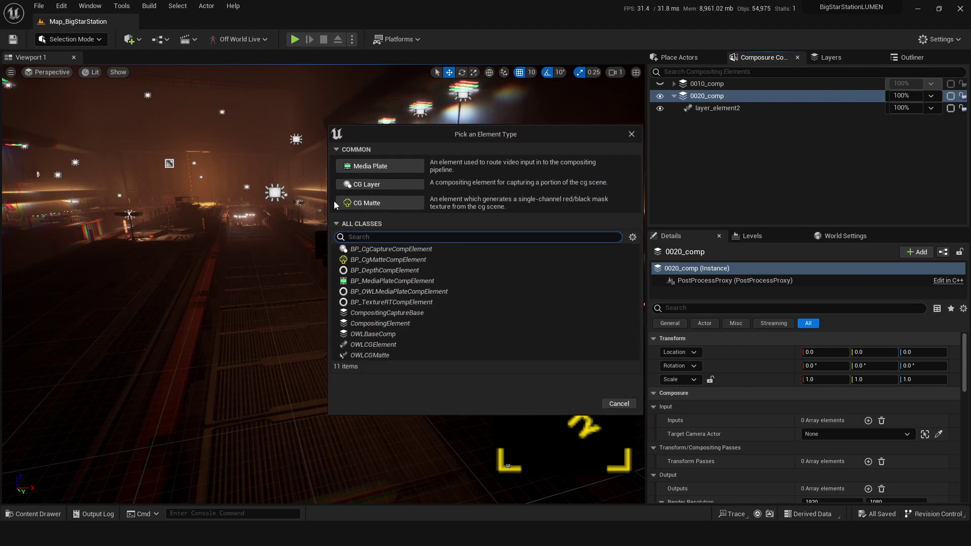
left_click(365, 184)
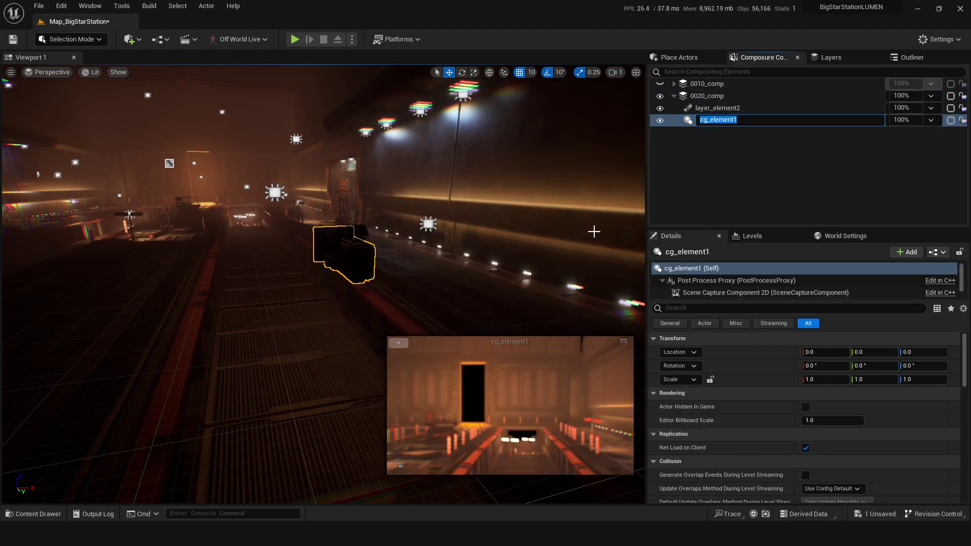
key("Return")
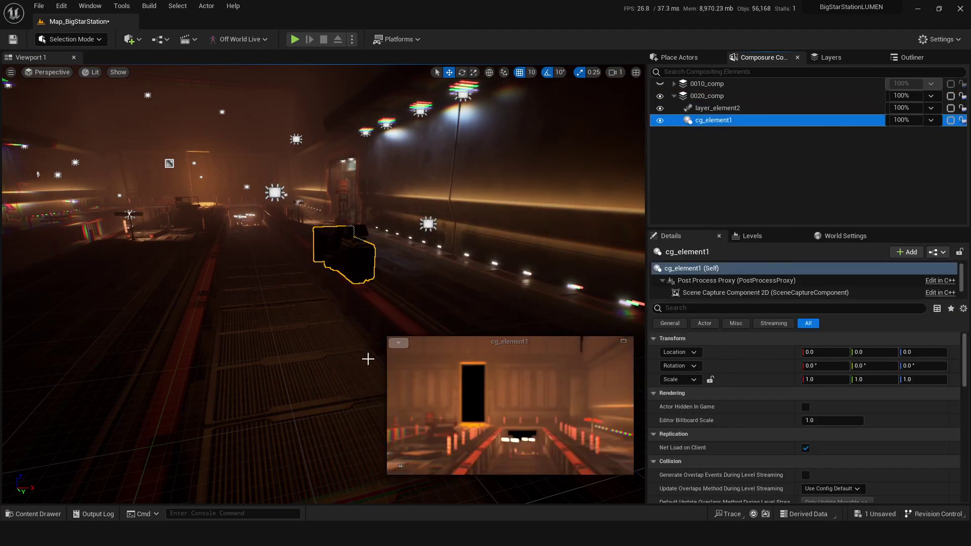
key("s")
right_click_drag(369, 359, 375, 359)
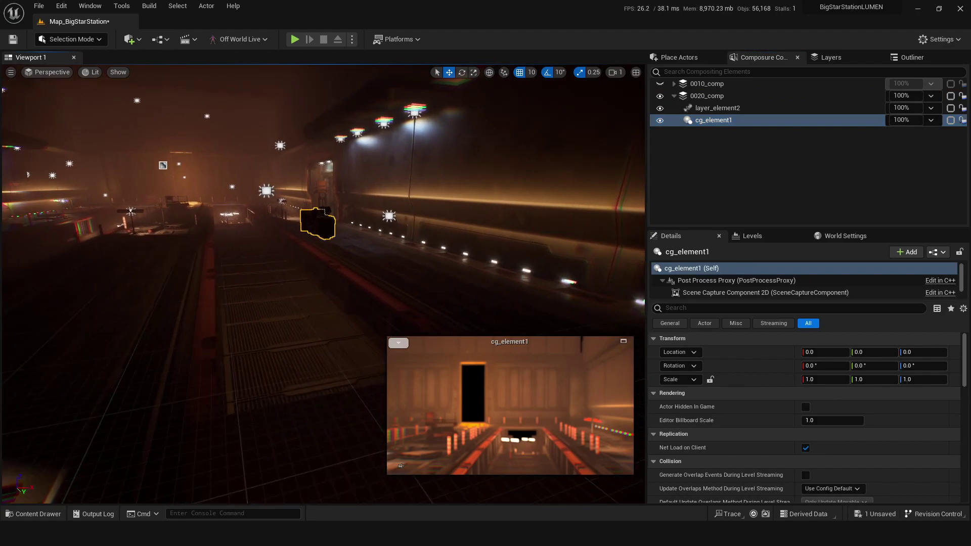
left_click(721, 111)
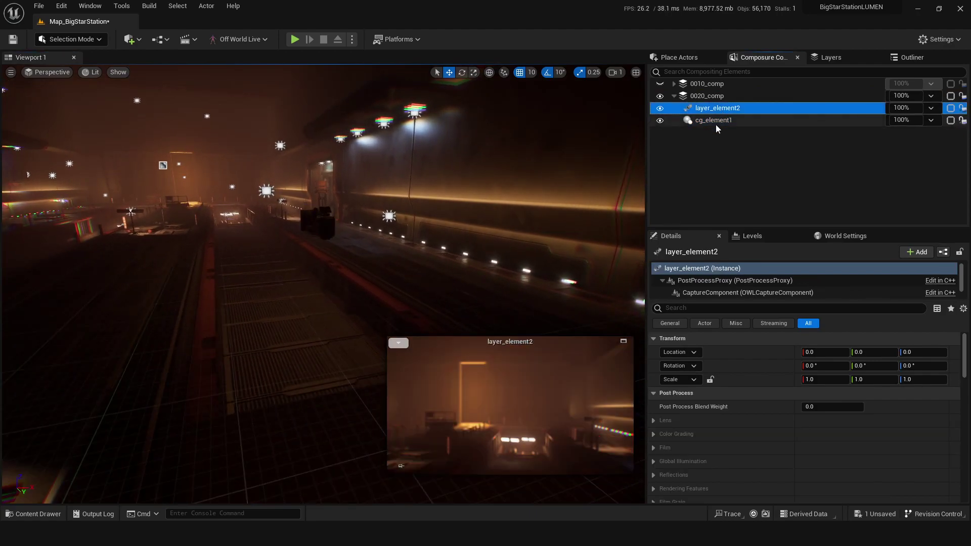
left_click(716, 124)
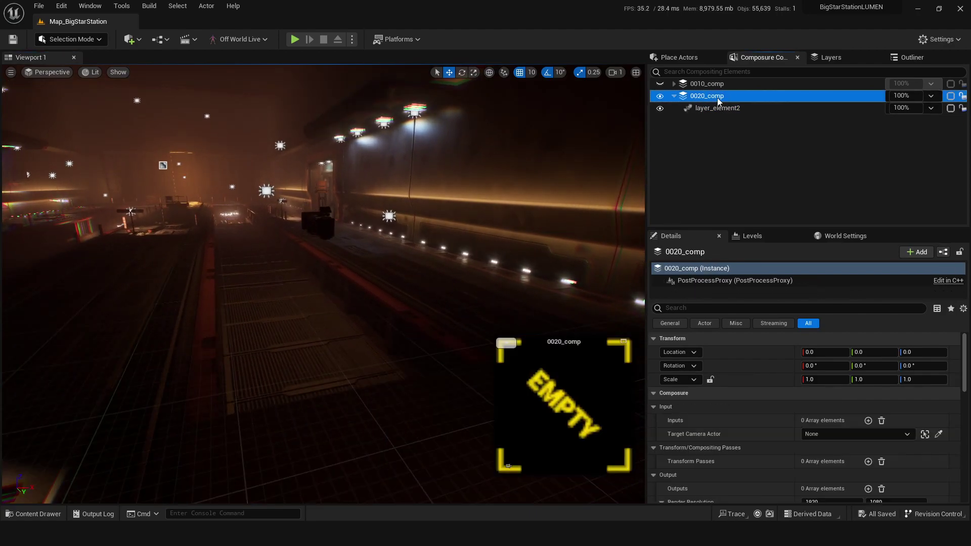
Add a Media Plate element to 0020_comp, keeping the default name media_plate3
right_click(718, 98)
left_click(755, 143)
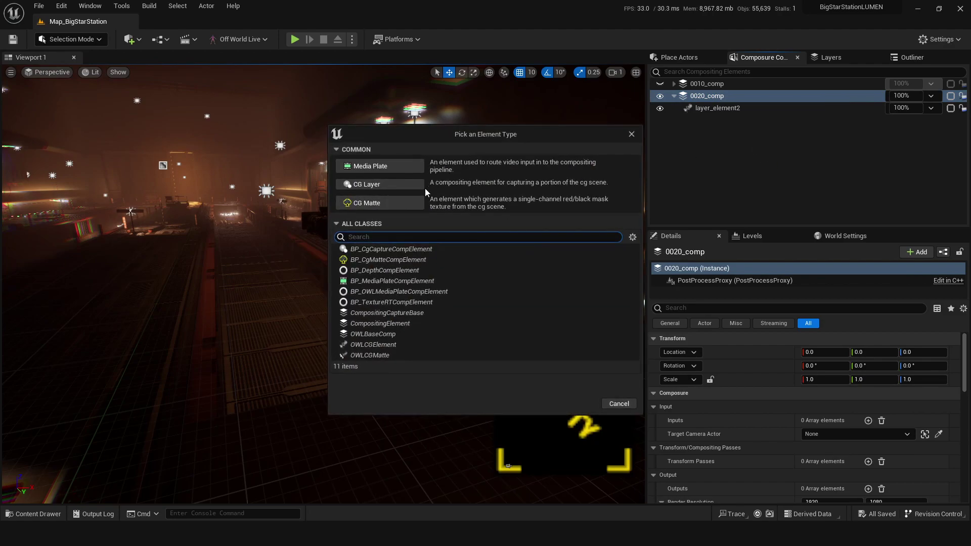
left_click(382, 168)
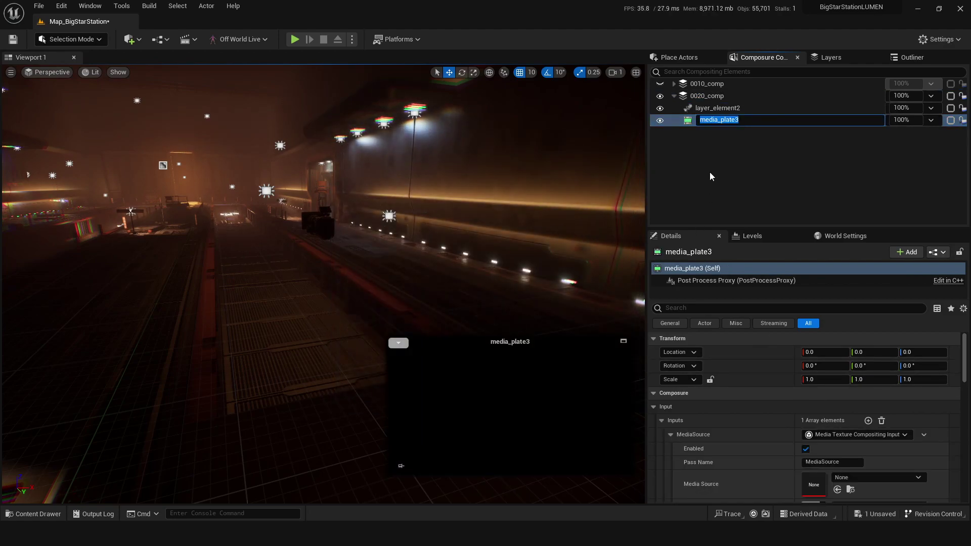
key("Return")
Save the map, select media_plate3, and show the Compositing content folder
left_click(710, 173)
key("ctrl+s")
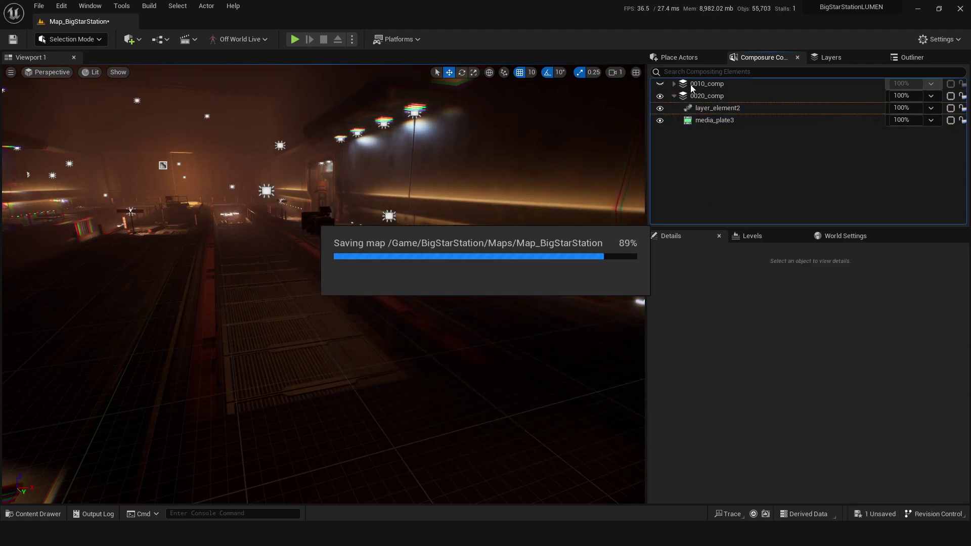
left_click(714, 119)
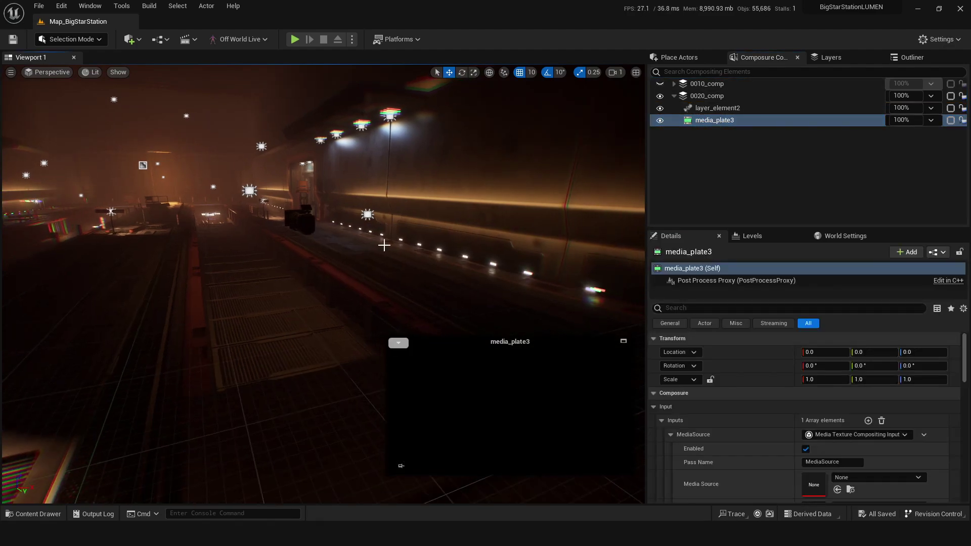
left_click(850, 490)
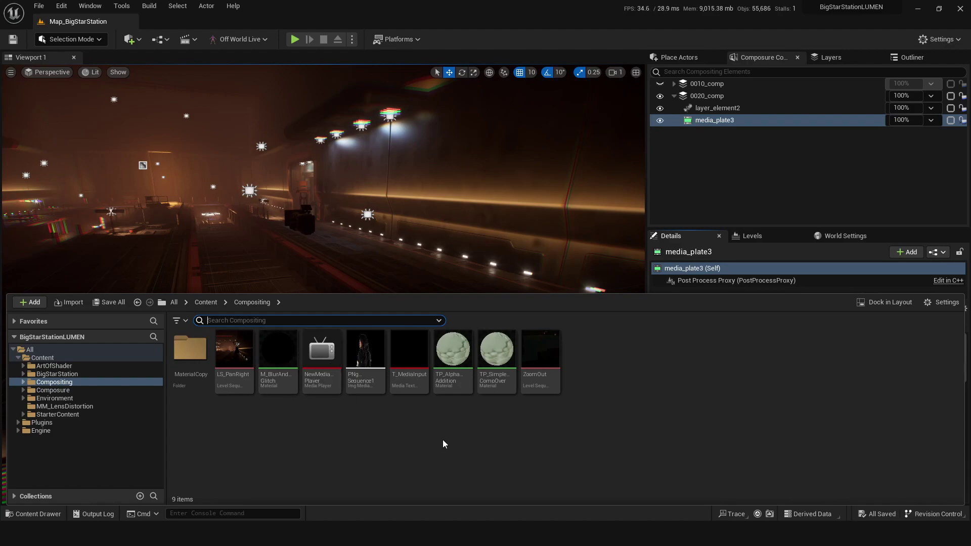
Create and open a folder named Alien inside Compositing
right_click(359, 447)
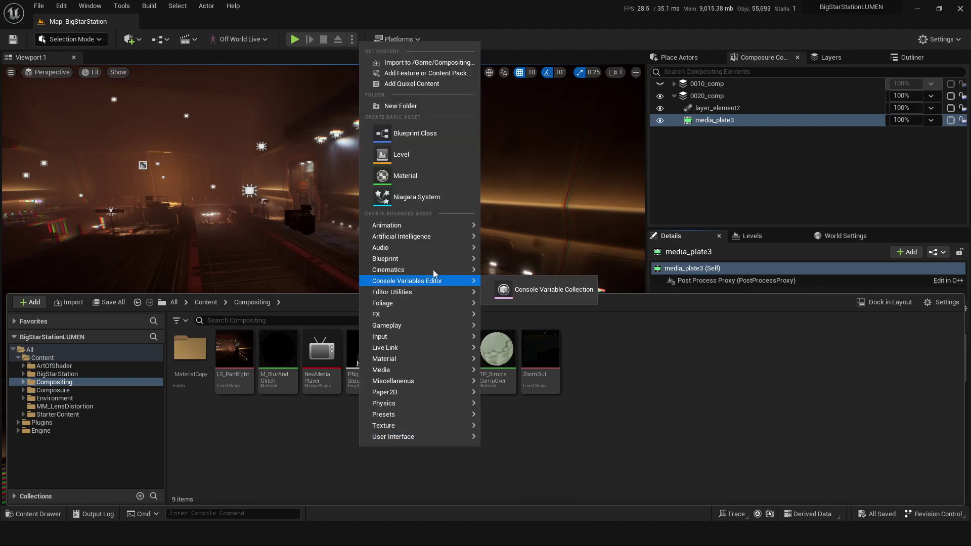
left_click(399, 105)
type("Alien")
key("Return")
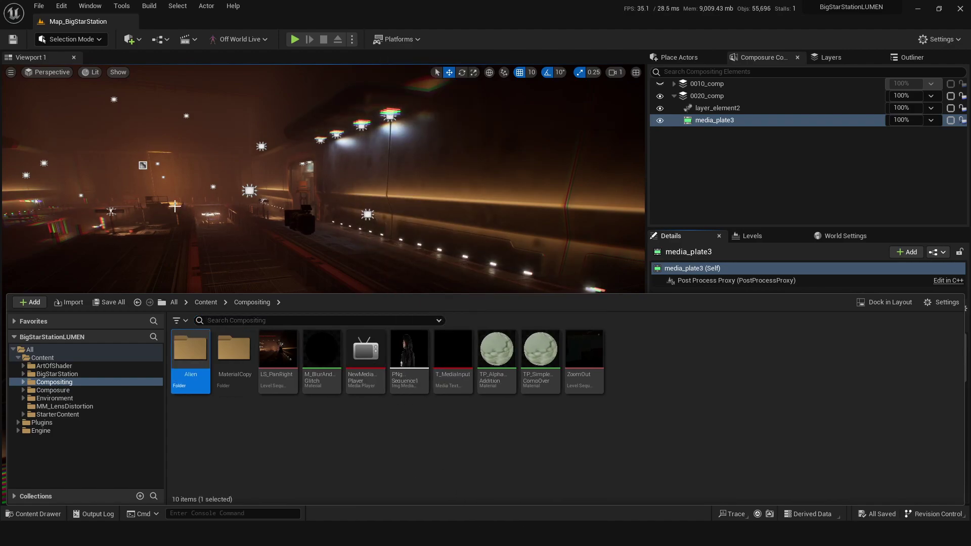
double_click(191, 362)
Create a Media Player named Alienmedia with its video texture, and open it
right_click(202, 388)
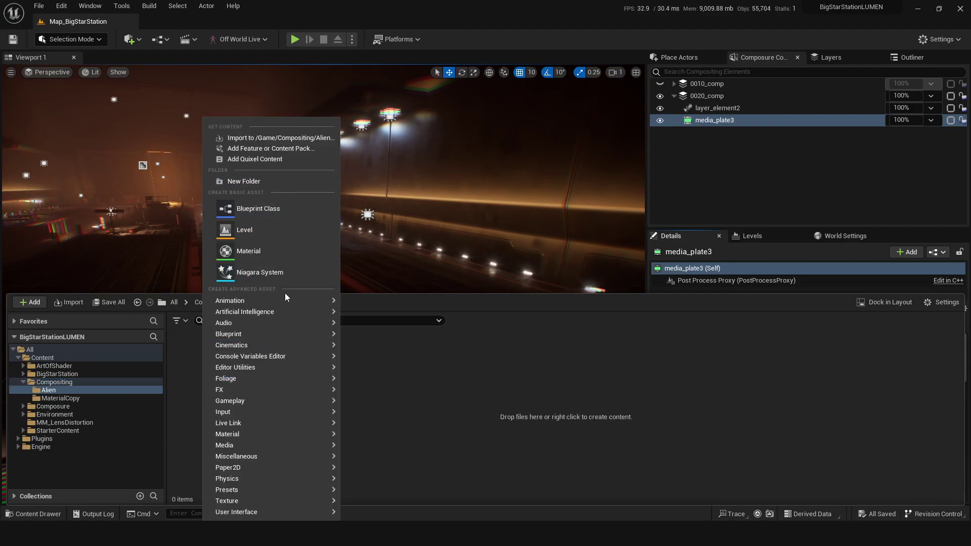
mouse_move(314, 445)
left_click(399, 422)
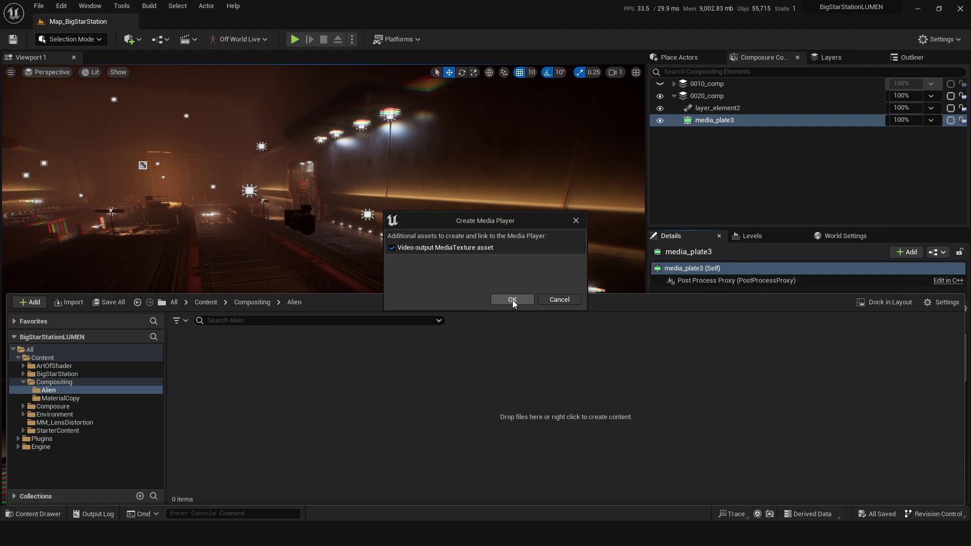
left_click(512, 300)
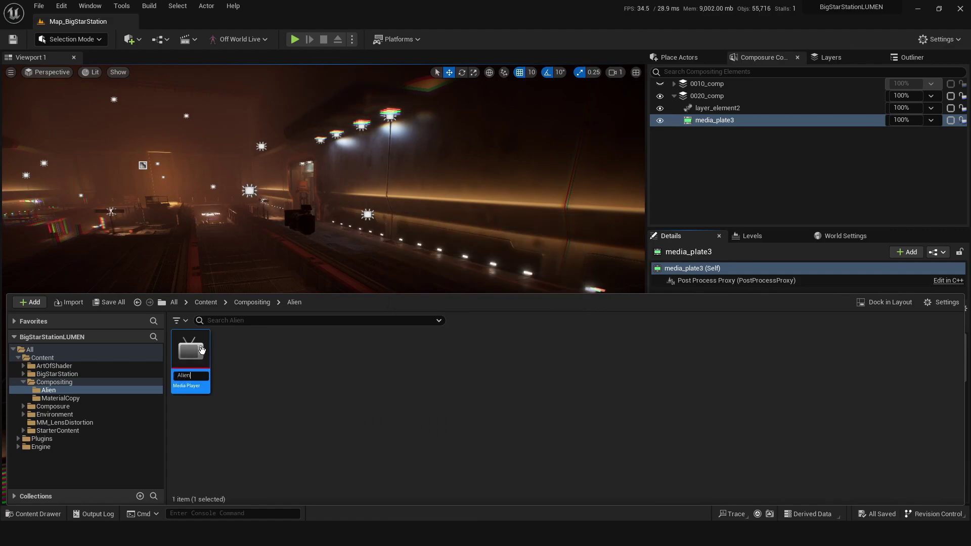
type("Alienmedia")
key("Return")
double_click(197, 360)
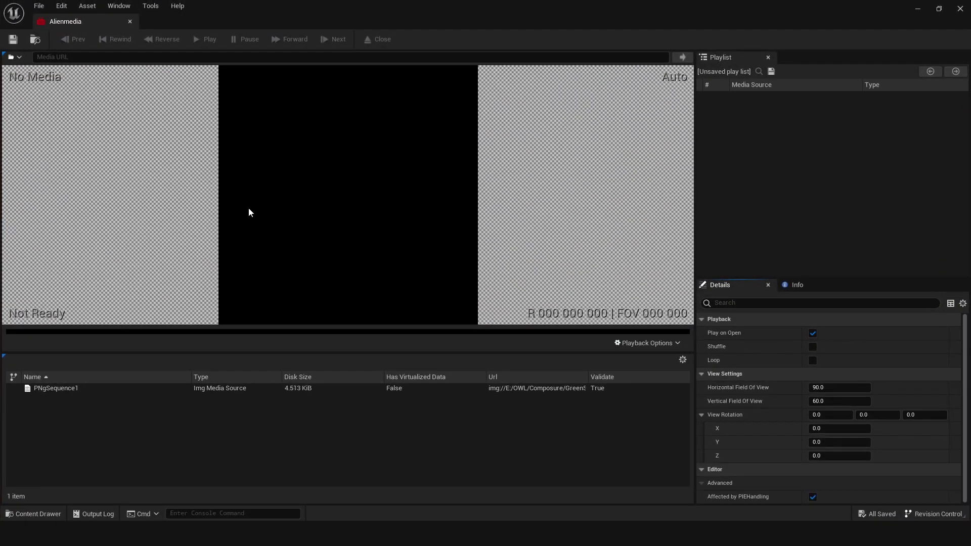
Add a File Media Source named alienSource to the Alien folder
key("ctrl+space")
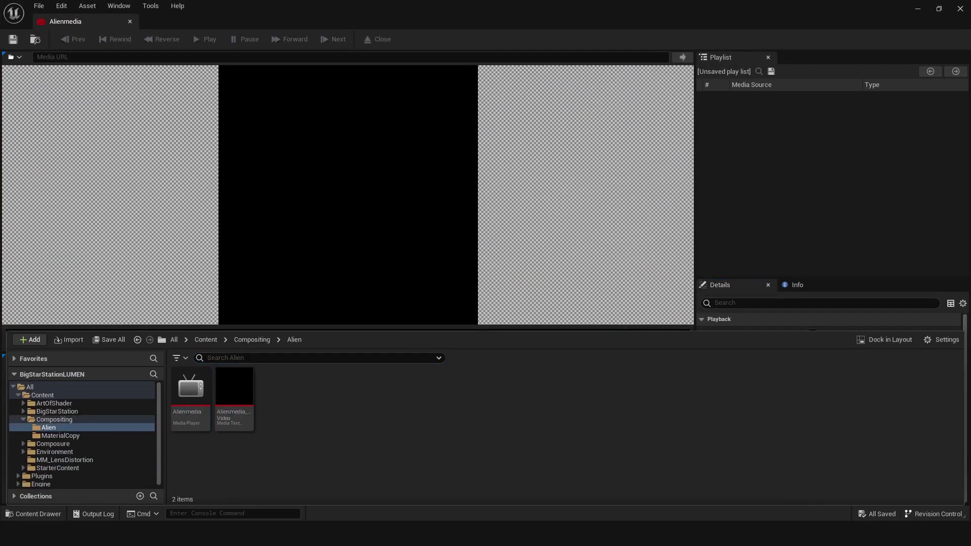
right_click(284, 384)
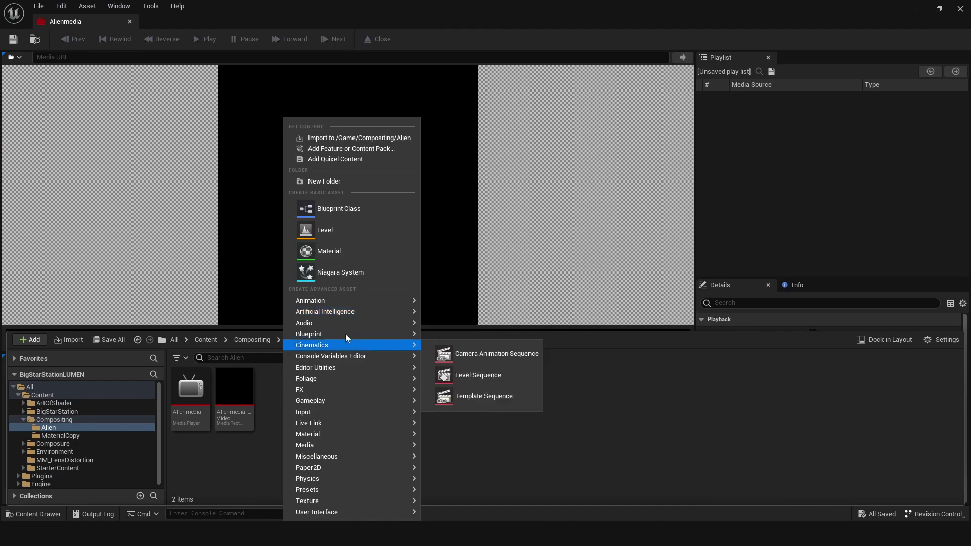
mouse_move(325, 445)
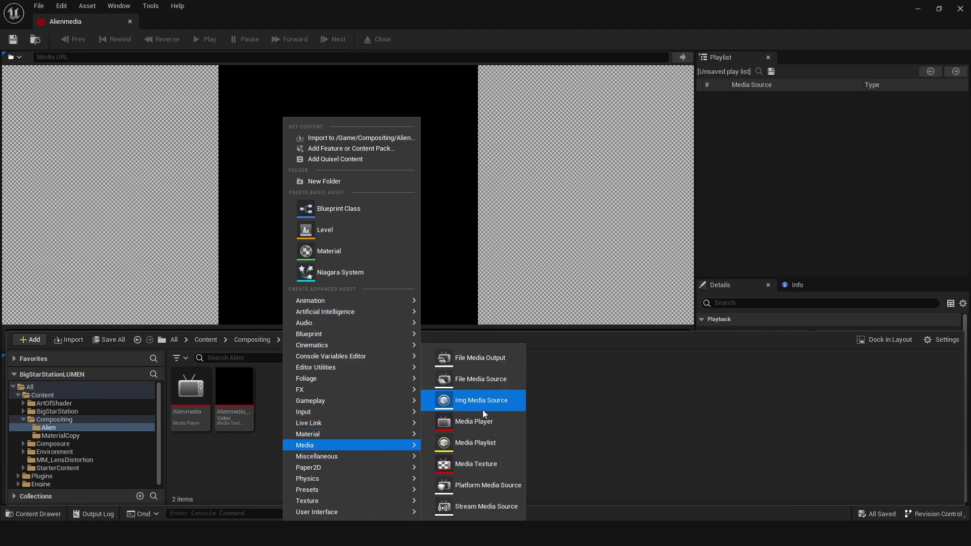
left_click(470, 384)
type("alienSource")
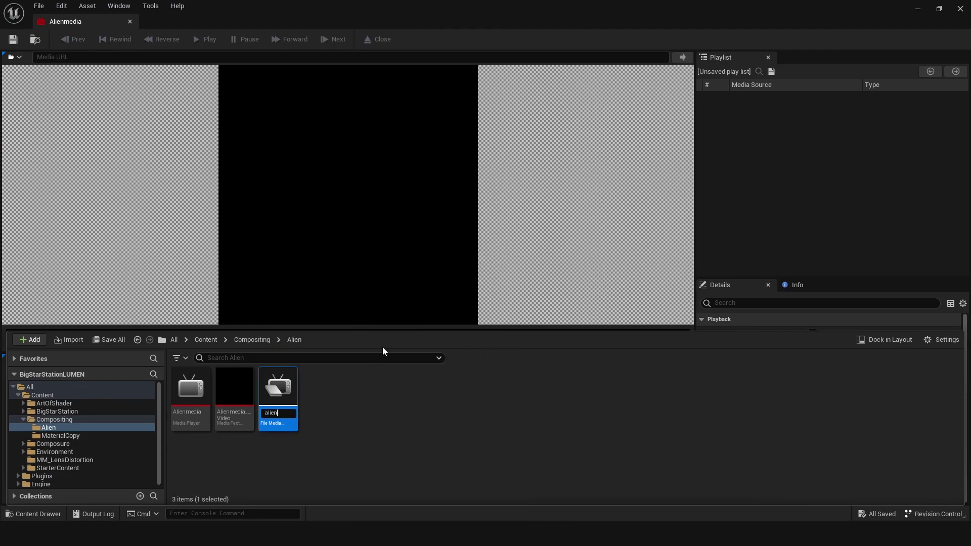
key("Return")
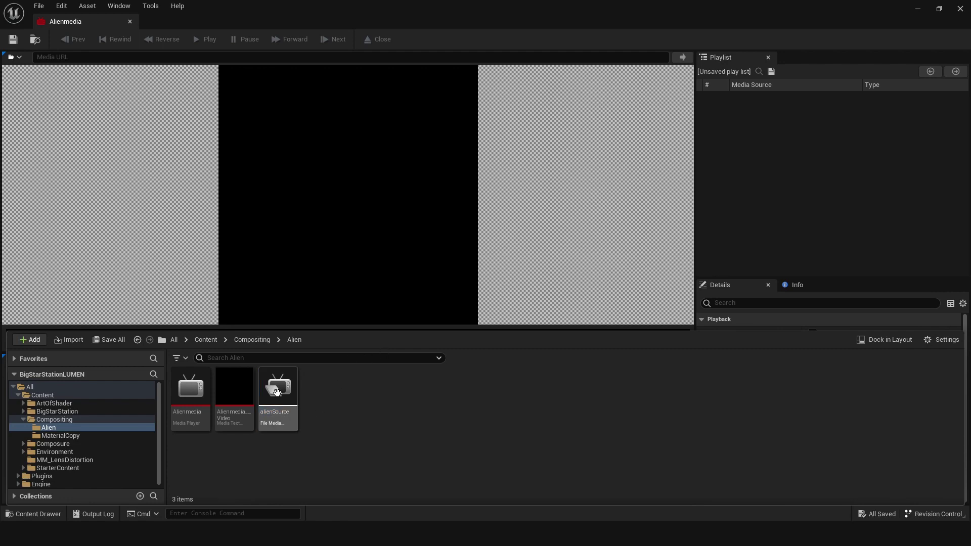
Point alienSource's File Path to Walkingalien.mp4 and save it
double_click(279, 389)
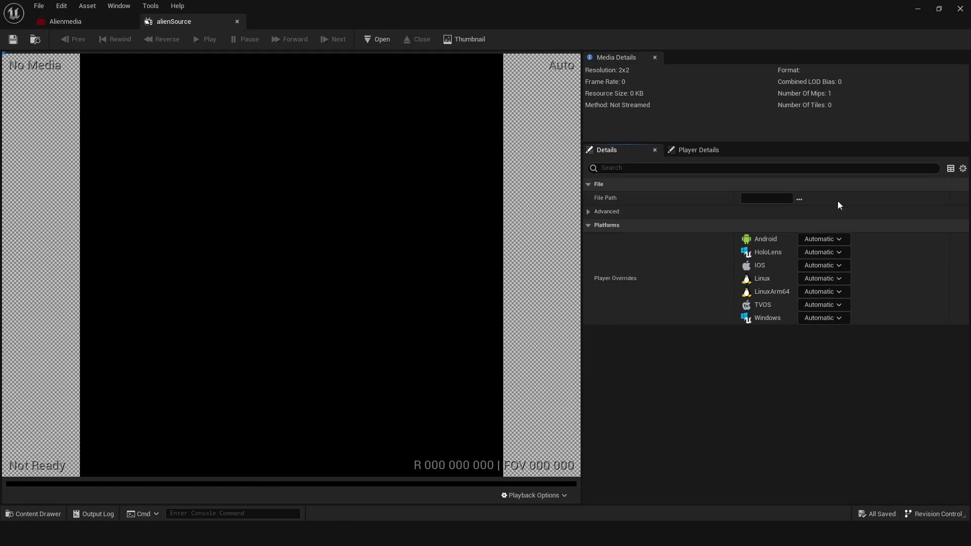
left_click(800, 199)
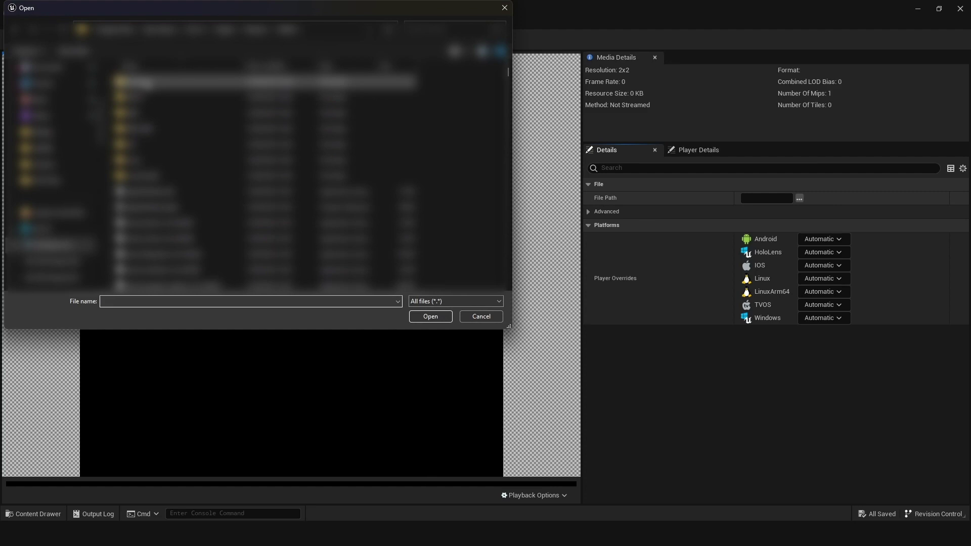
left_click(190, 32)
double_click(147, 97)
double_click(251, 237)
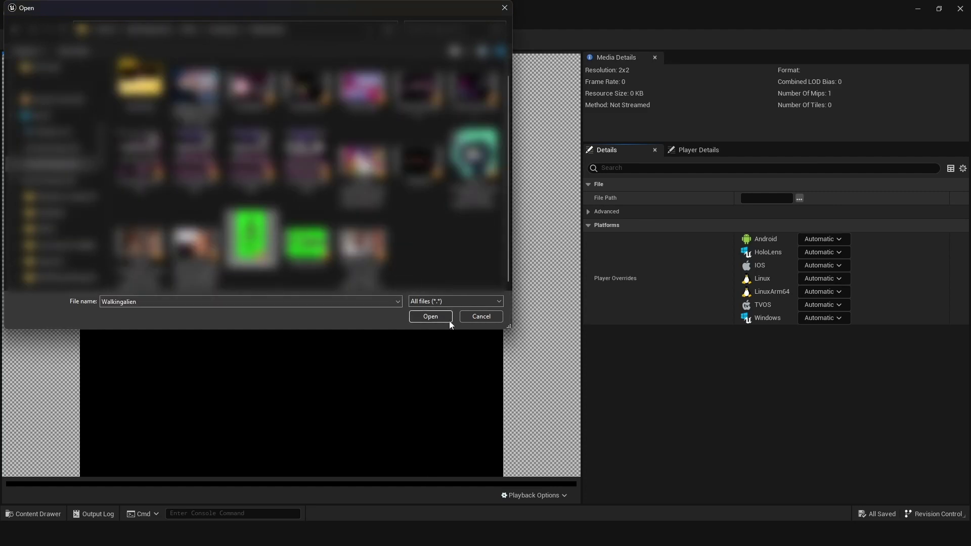
left_click(432, 320)
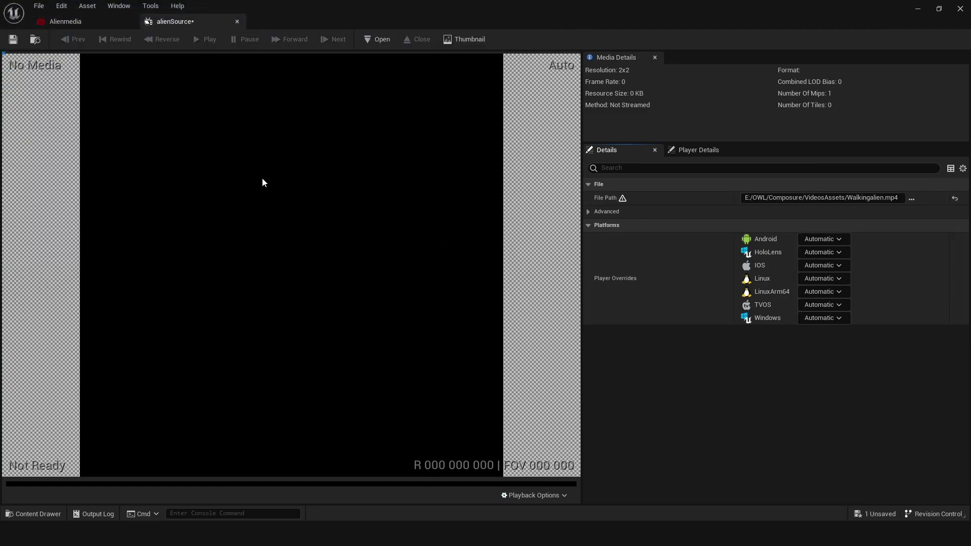
left_click(14, 39)
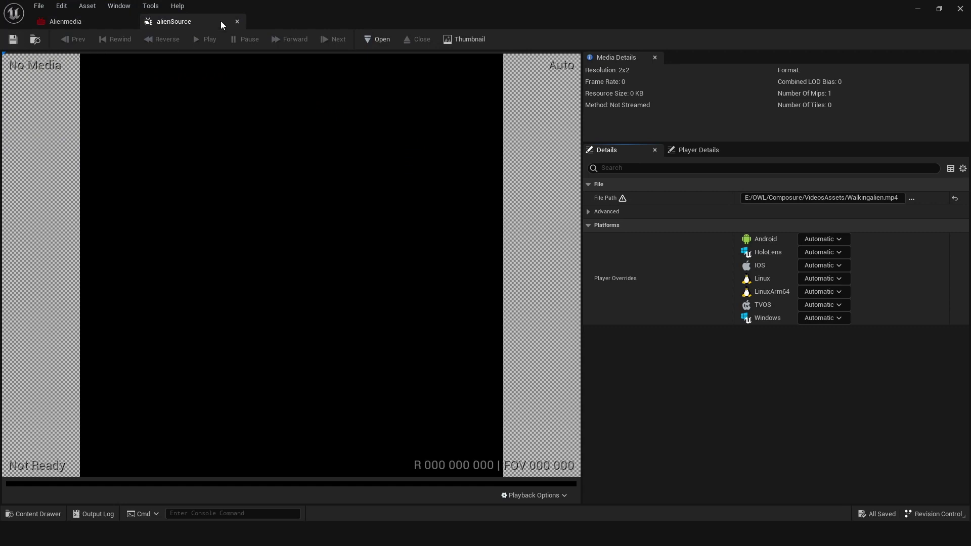
Play the Walkingalien video with audio set to Disabled, then return to Alienmedia
left_click(376, 43)
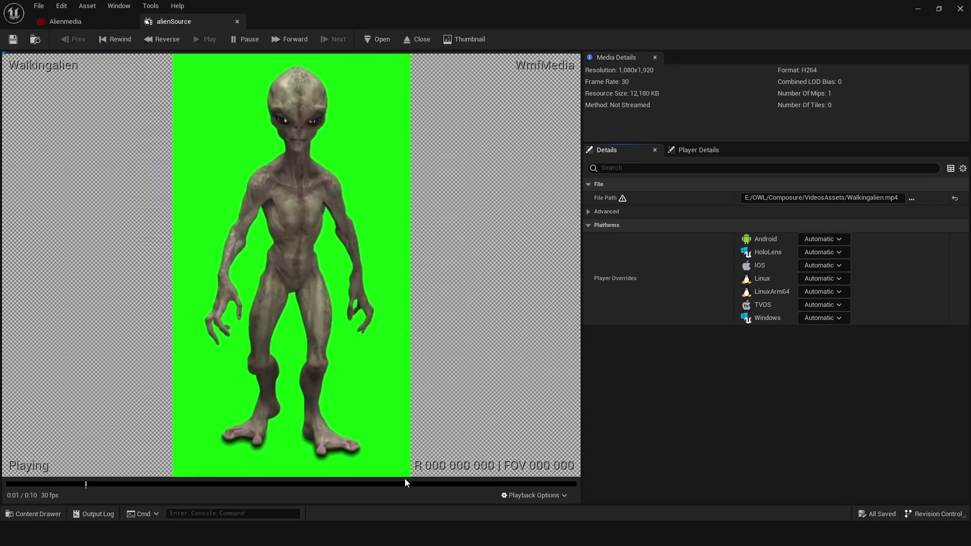
left_click(551, 496)
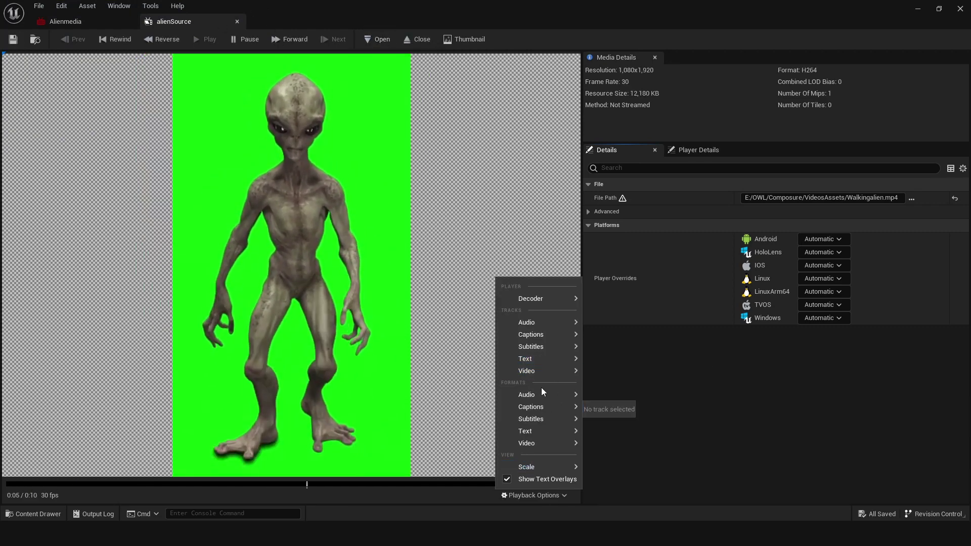
mouse_move(547, 323)
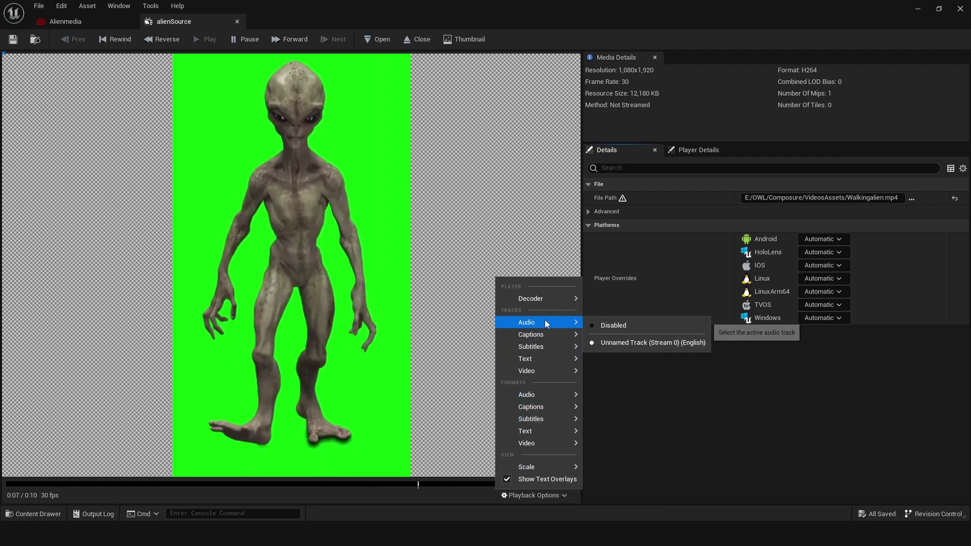
left_click(592, 326)
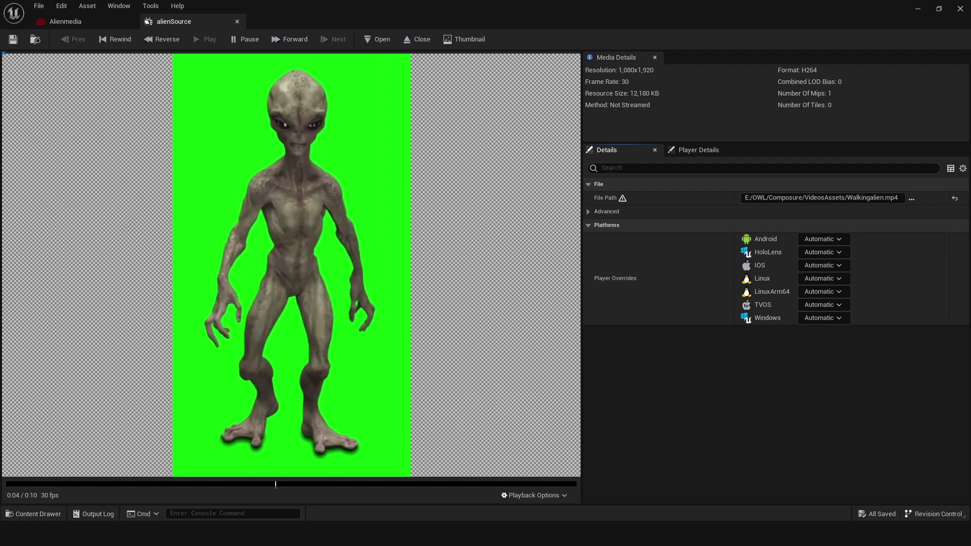
left_click(84, 23)
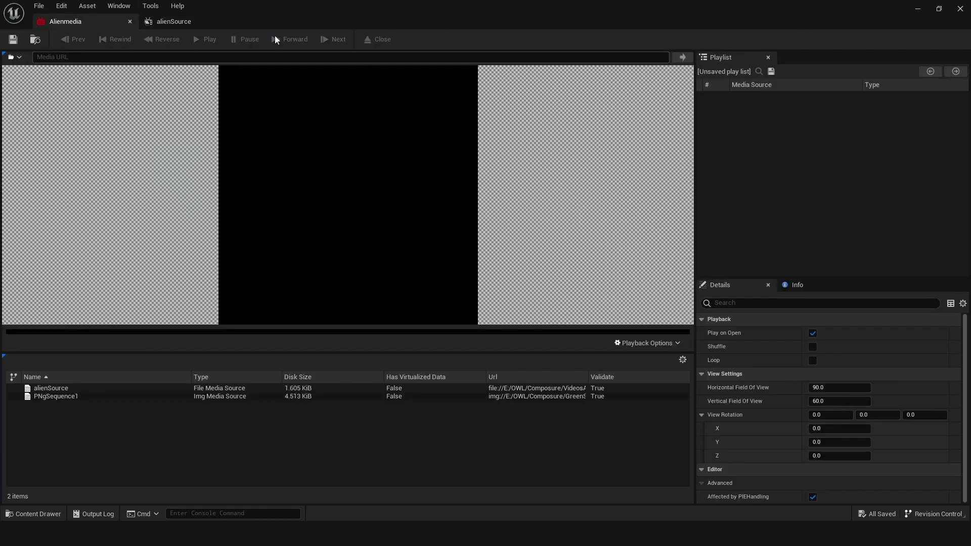
Load alienSource into the Alienmedia player and enable Loop
left_click(918, 8)
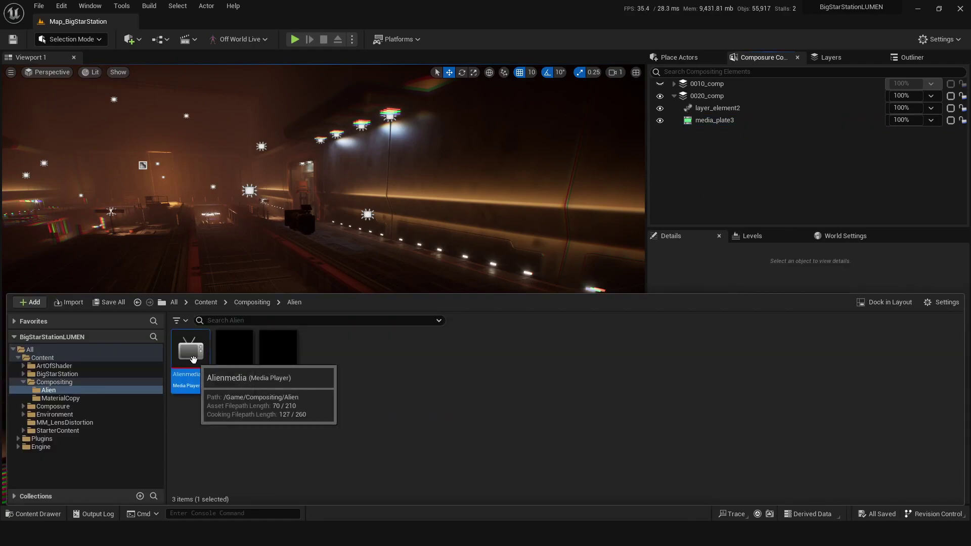
double_click(191, 356)
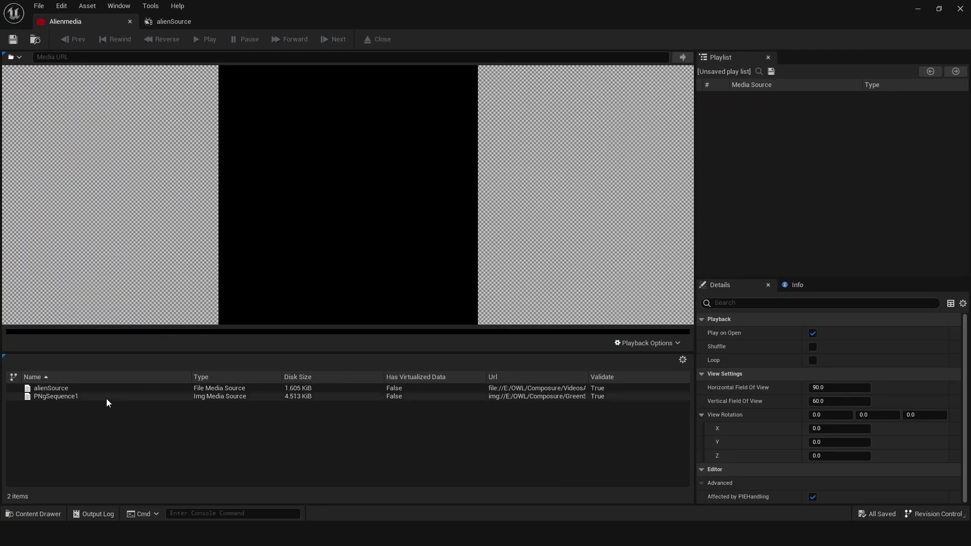
double_click(90, 389)
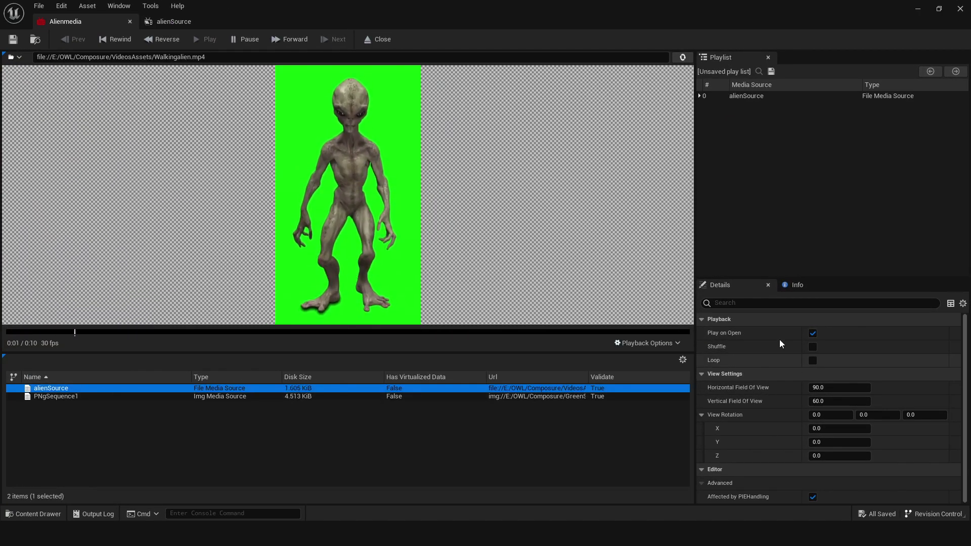
left_click(813, 360)
Save the Alienmedia player and check the alienSource tab
left_click(647, 342)
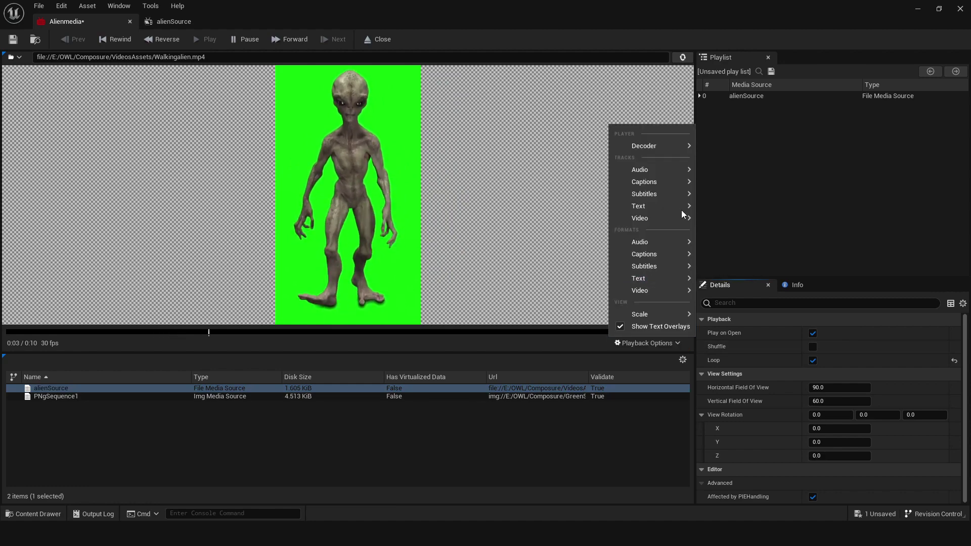
mouse_move(670, 172)
left_click(720, 174)
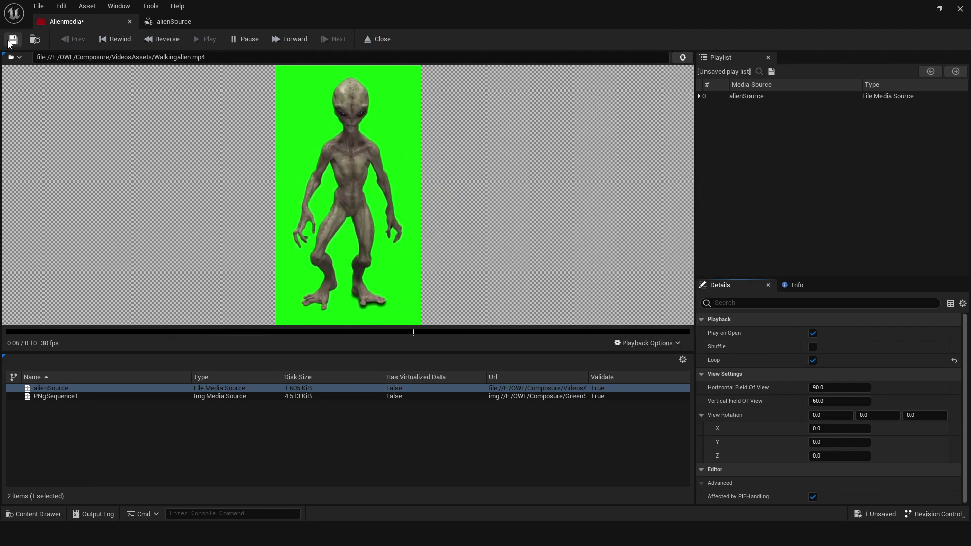
left_click(13, 39)
left_click(173, 21)
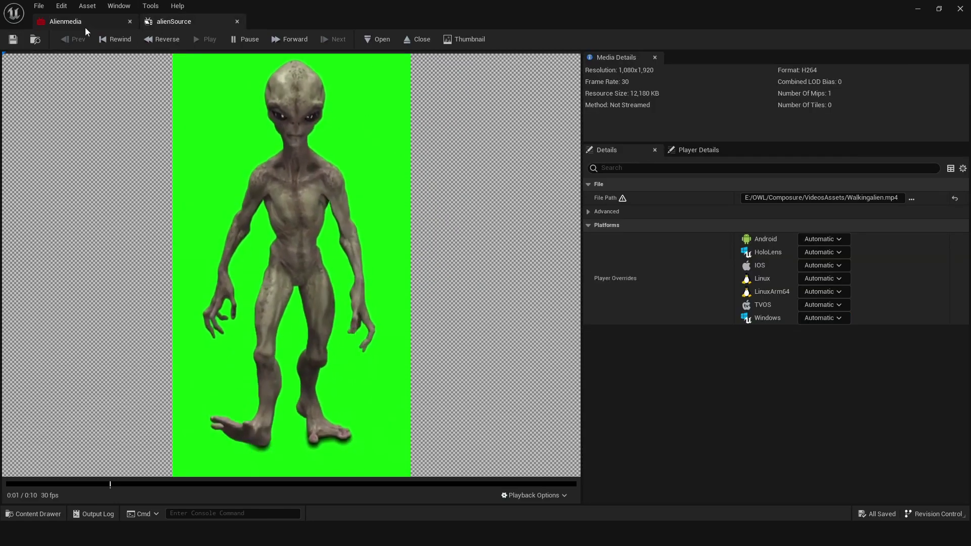
left_click(65, 22)
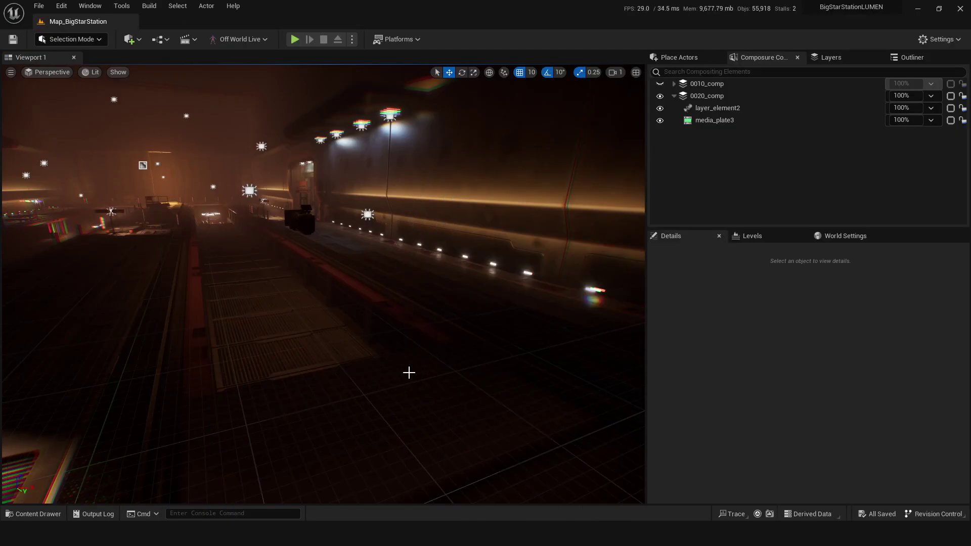
Assign Alienmedia_Video as media_plate3's Media Source and review its details
key("ctrl+space")
left_click(234, 352)
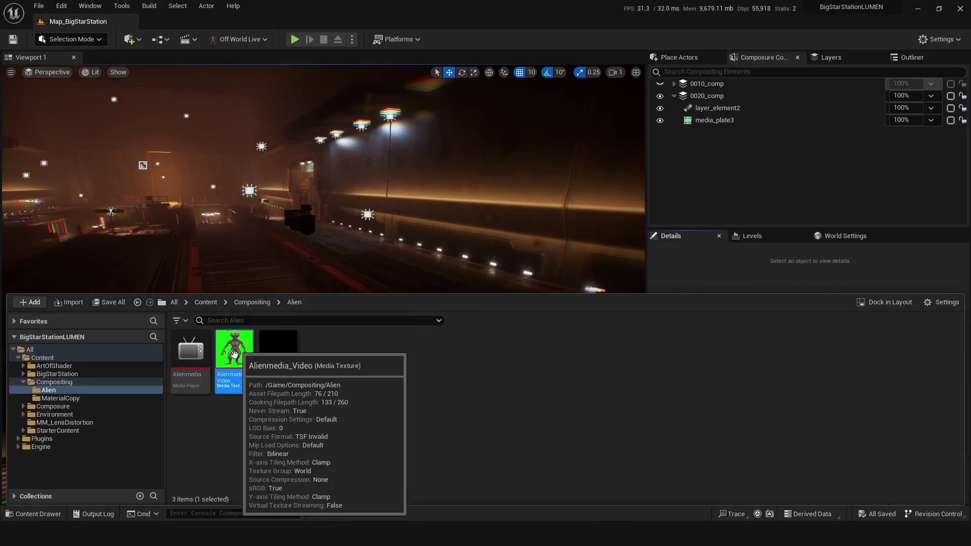
left_click(711, 123)
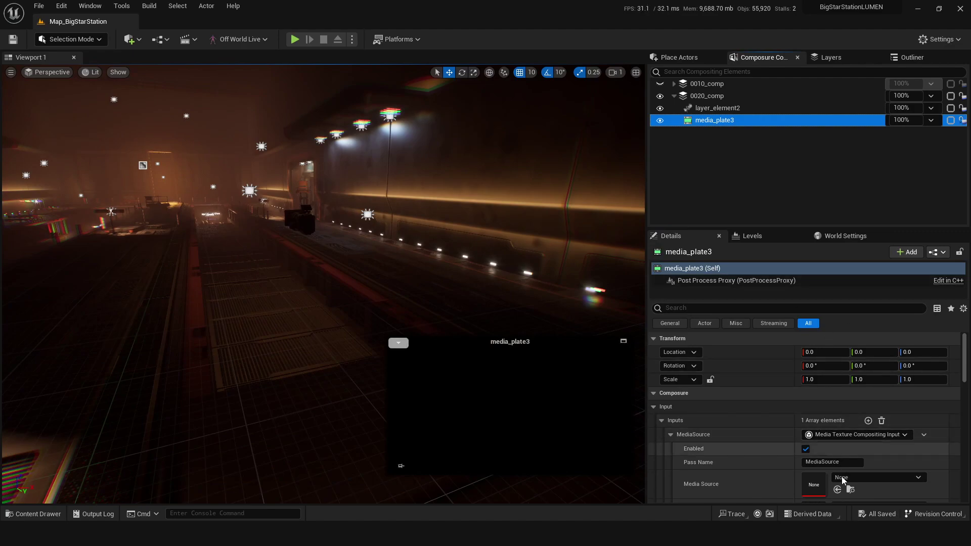
left_click(837, 490)
scroll(756, 435, "down", 5)
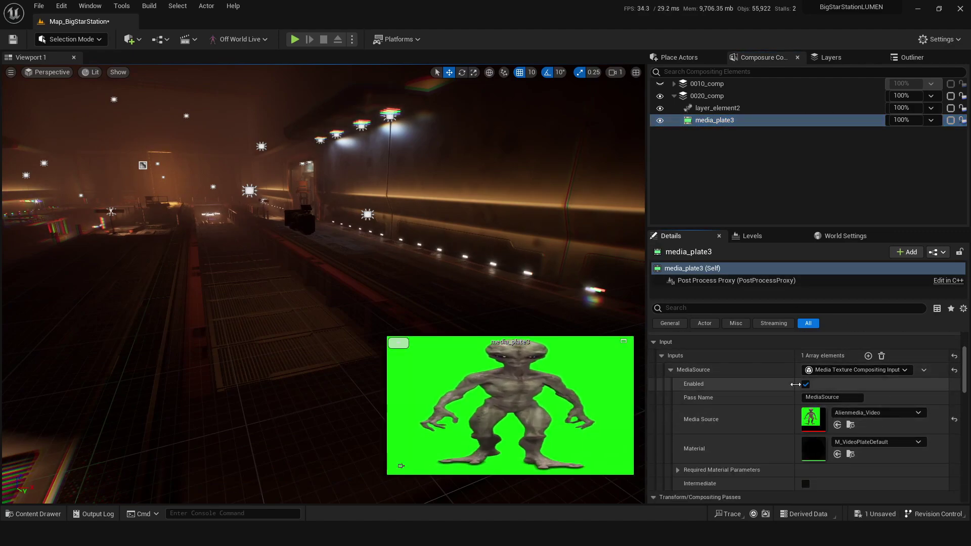
scroll(732, 392, "down", 3)
scroll(704, 442, "up", 6)
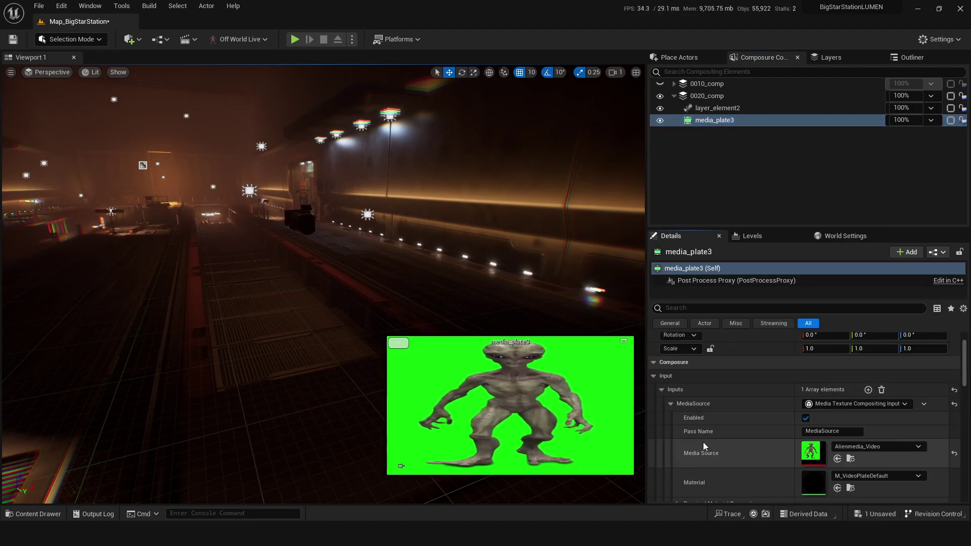
scroll(712, 404, "down", 3)
scroll(711, 404, "down", 3)
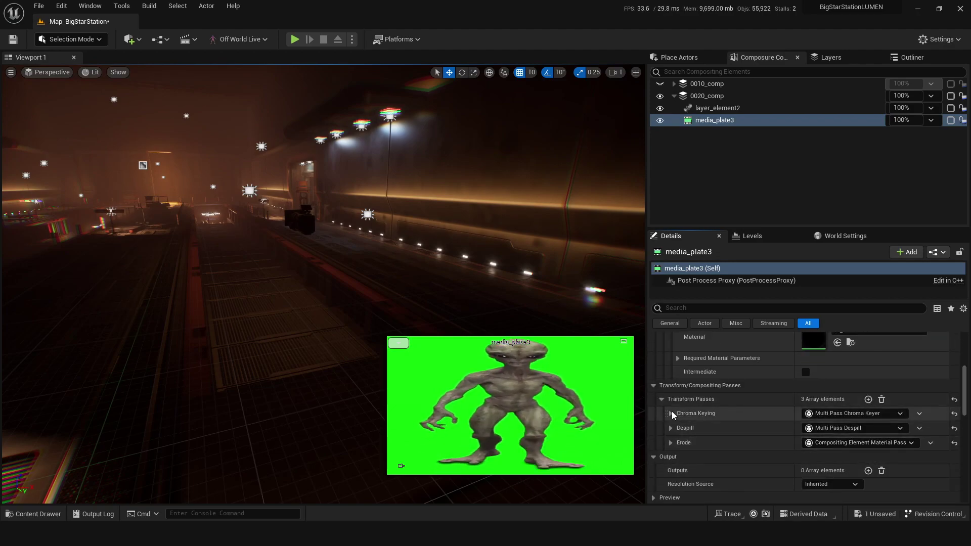
Add a Chroma Keying key colour sampled from the green backdrop, leaving the alien on black
left_click(709, 418)
scroll(709, 417, "down", 2)
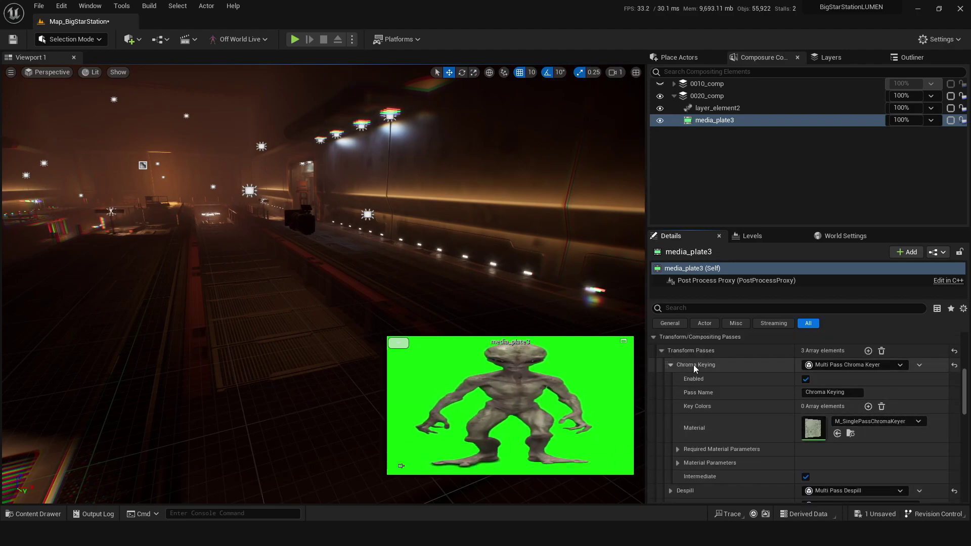
left_click(869, 407)
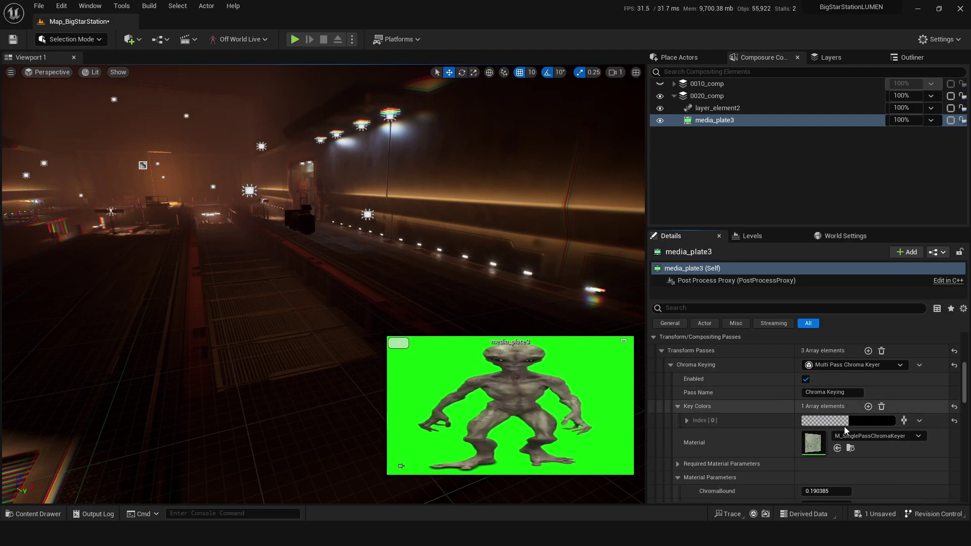
left_click(875, 420)
left_click(837, 353)
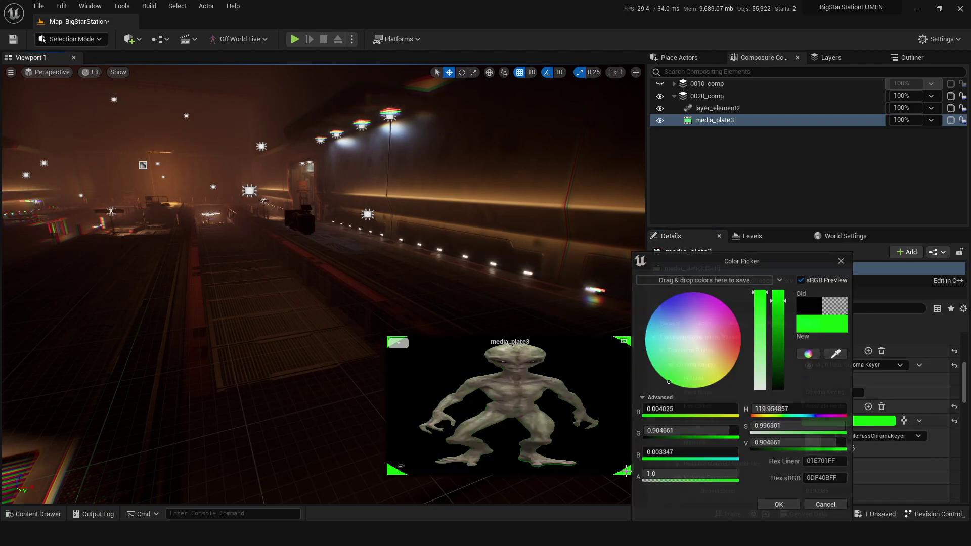
left_click(599, 435)
left_click(710, 121)
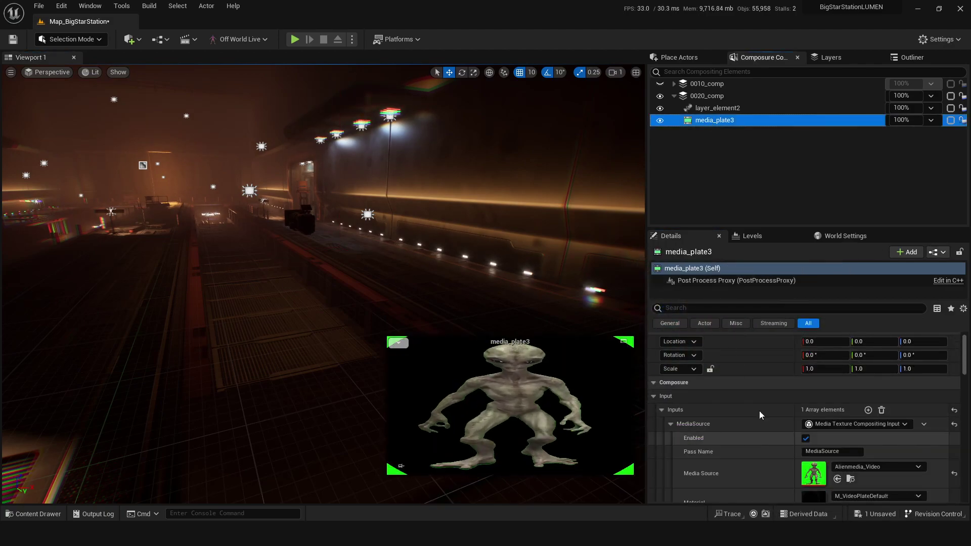
scroll(678, 400, "down", 5)
scroll(677, 443, "down", 5)
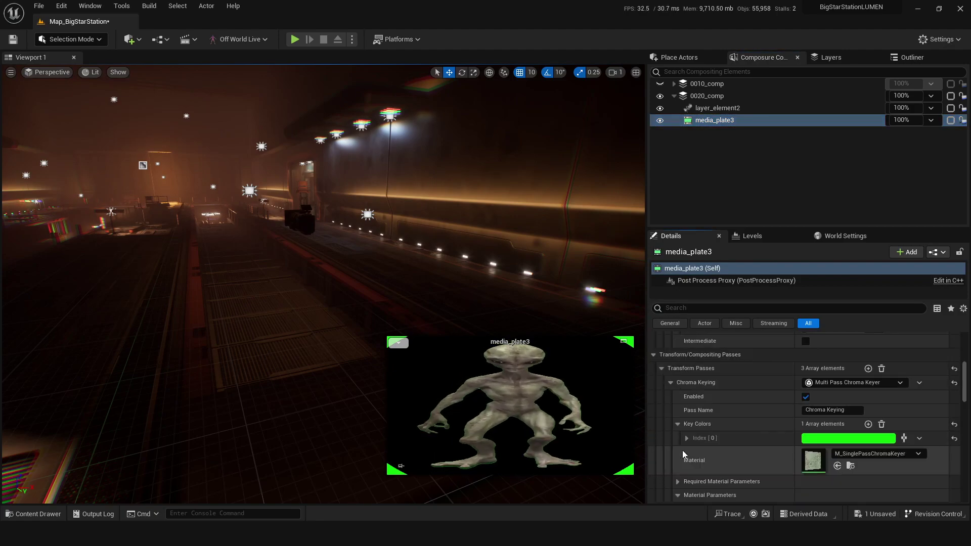
scroll(705, 428, "down", 5)
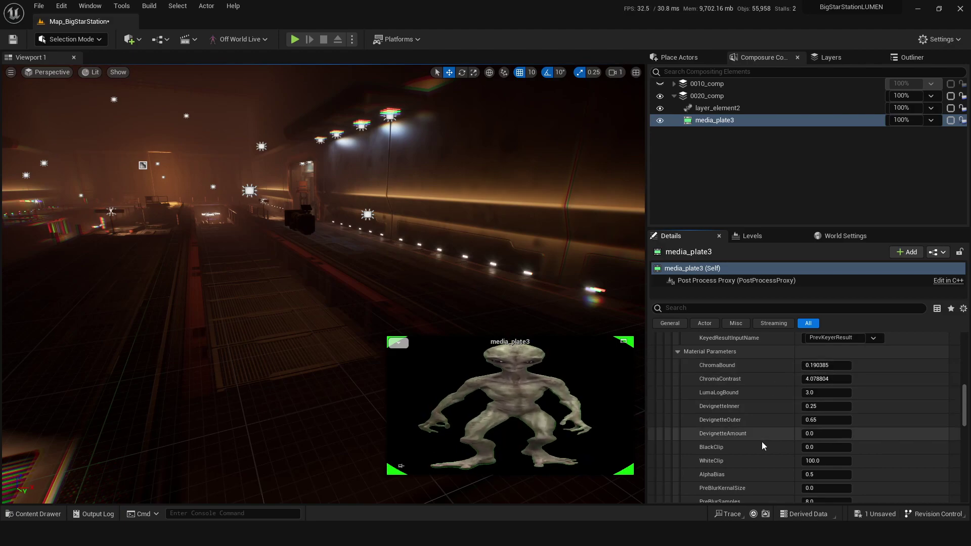
scroll(762, 430, "down", 2)
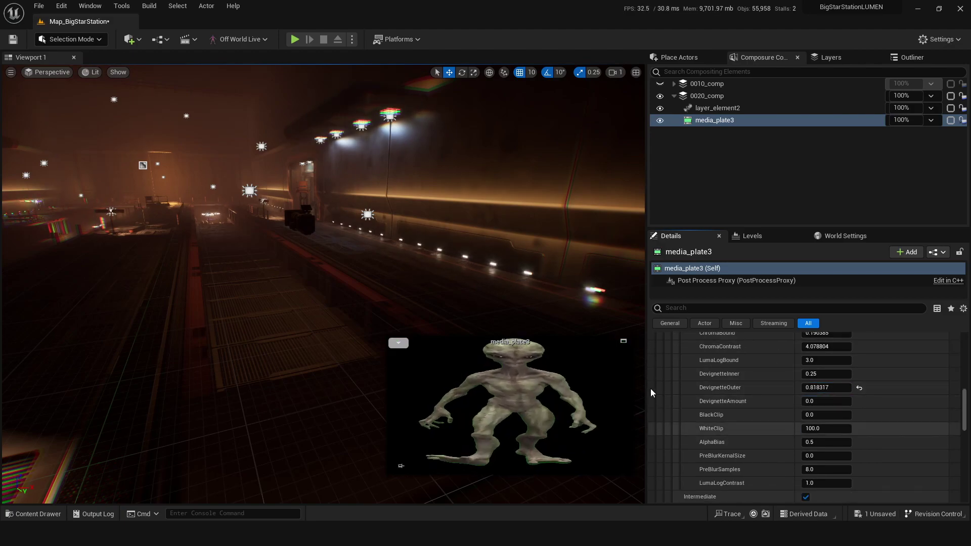
scroll(737, 423, "down", 4)
scroll(749, 435, "down", 1)
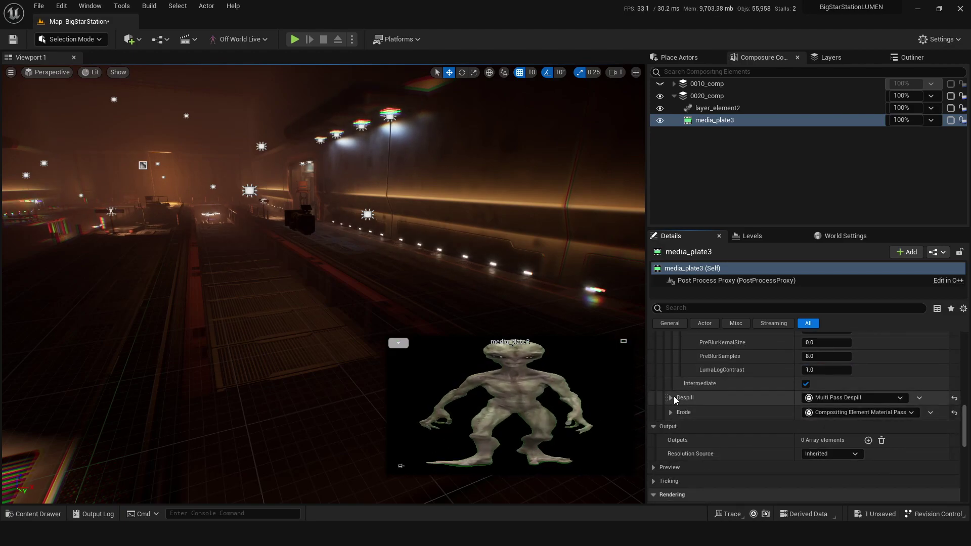
Add a bright green key colour to the Despill pass, keeping it after an accidental reset
left_click(670, 398)
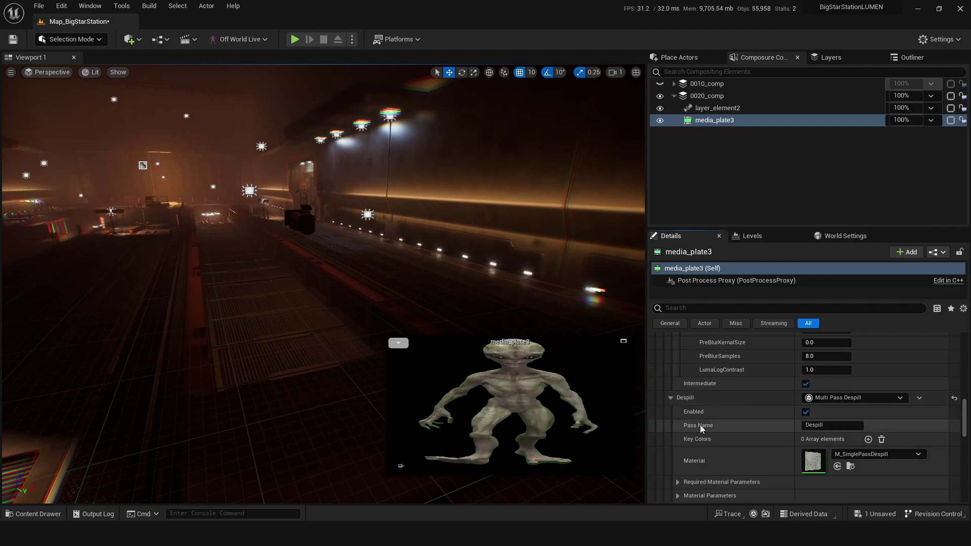
left_click(868, 439)
left_click(870, 454)
left_click_drag(707, 369, 683, 380)
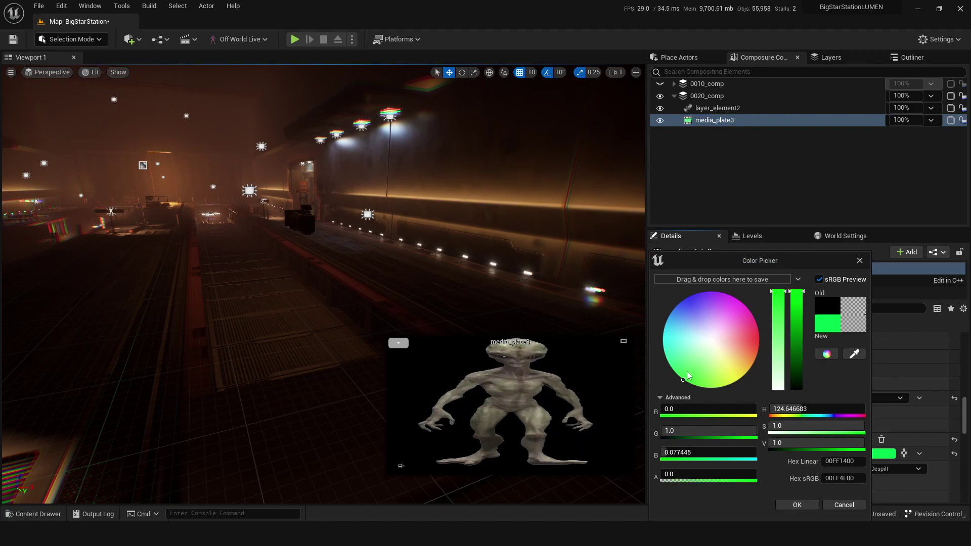
left_click(799, 506)
left_click(955, 454)
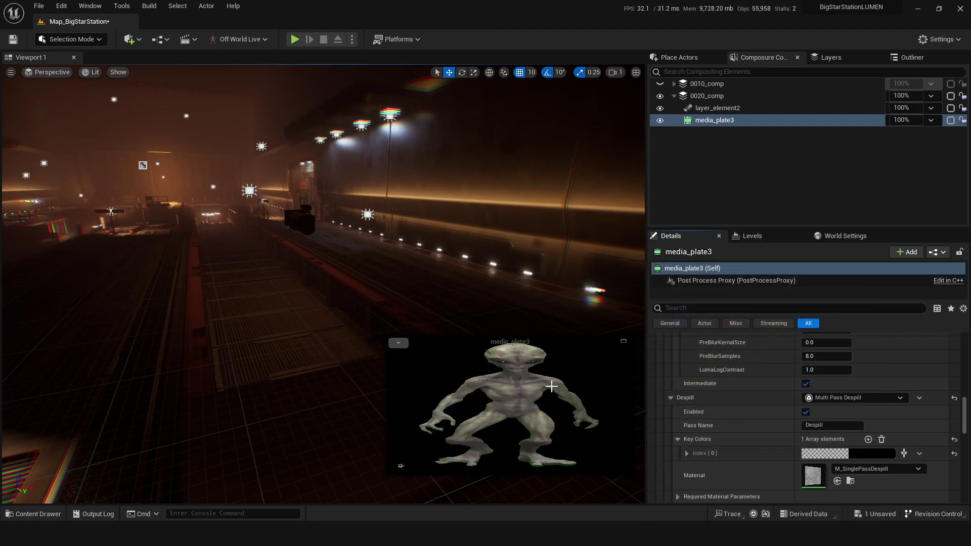
key("ctrl+z")
Save the Map_BigStarStation level and raise Despill PreBlurKernalSize to 0.118812
scroll(737, 425, "down", 2)
scroll(737, 425, "up", 3)
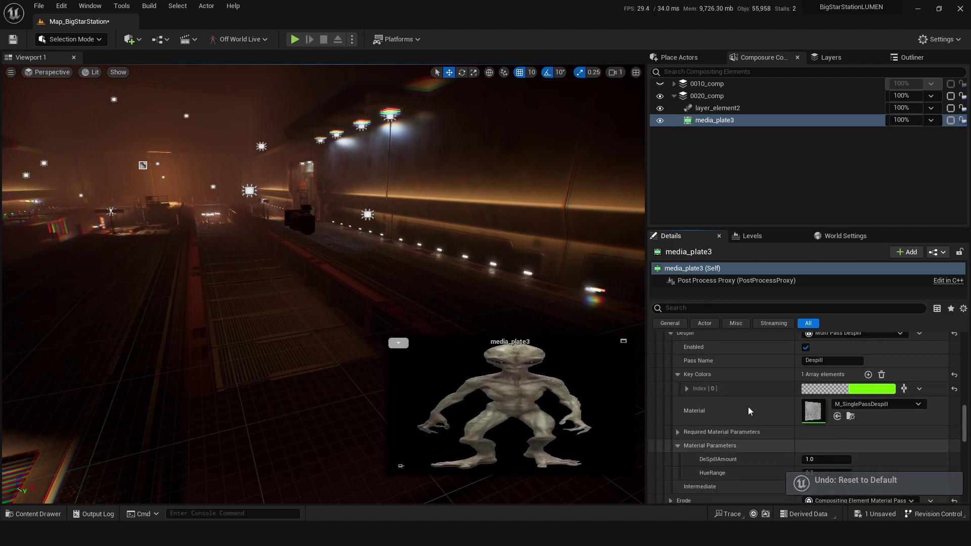
scroll(737, 425, "up", 2)
key("ctrl+s")
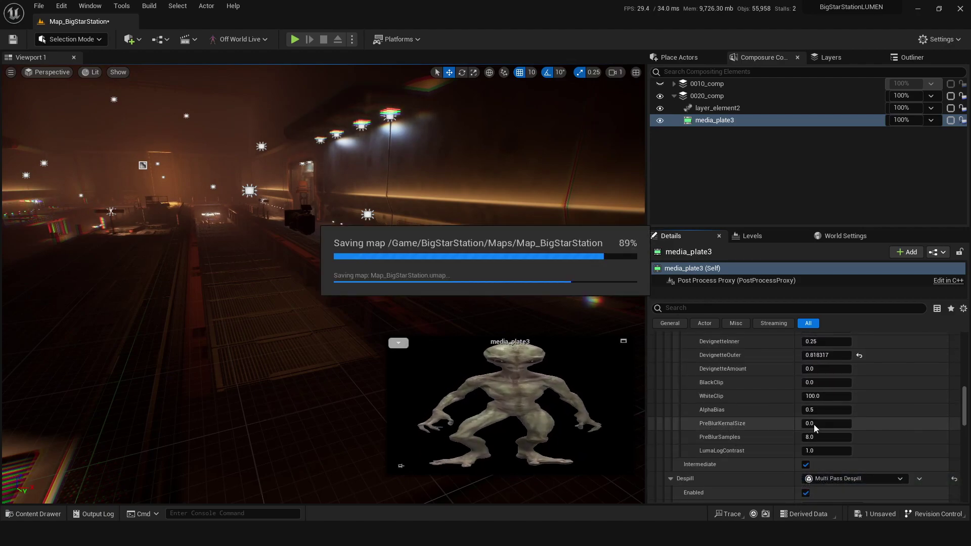
left_click_drag(826, 423, 835, 423)
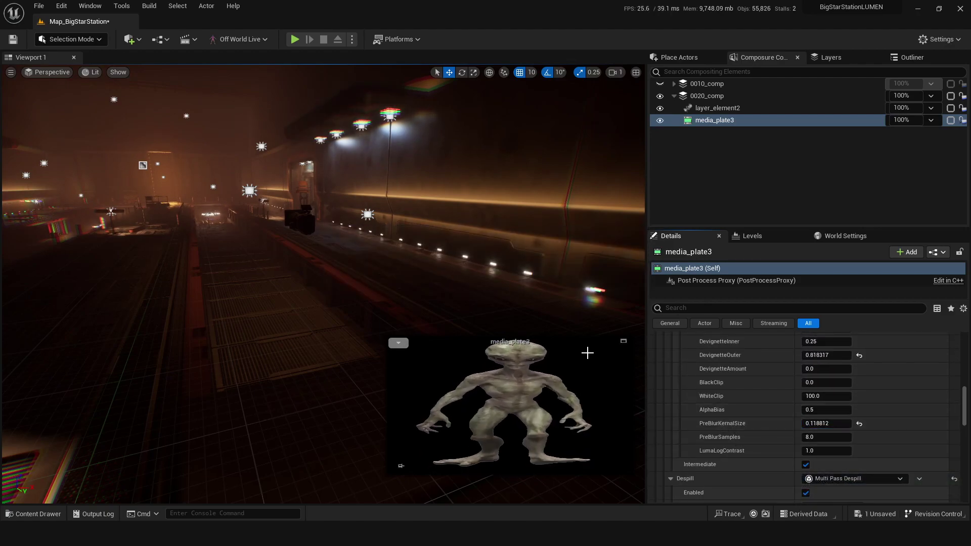
Open a large media_plate3 preview and expand the Erode pass input elements
left_click(624, 341)
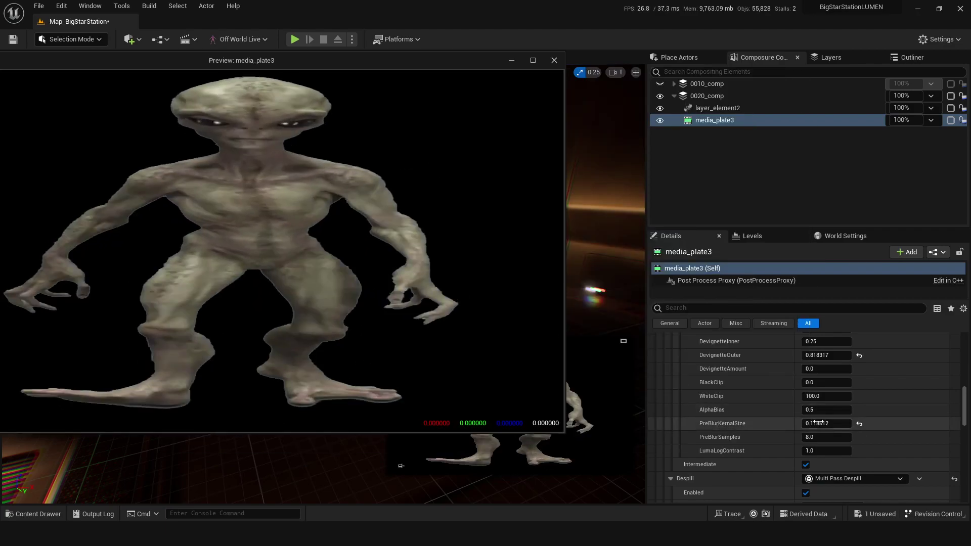
scroll(817, 455, "down", 6)
scroll(701, 477, "down", 1)
left_click(678, 473)
scroll(712, 472, "down", 6)
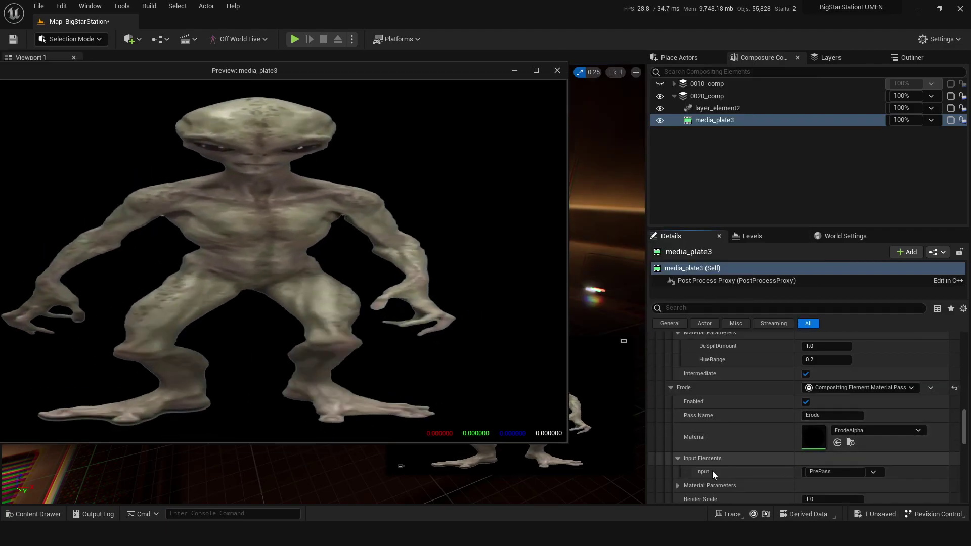
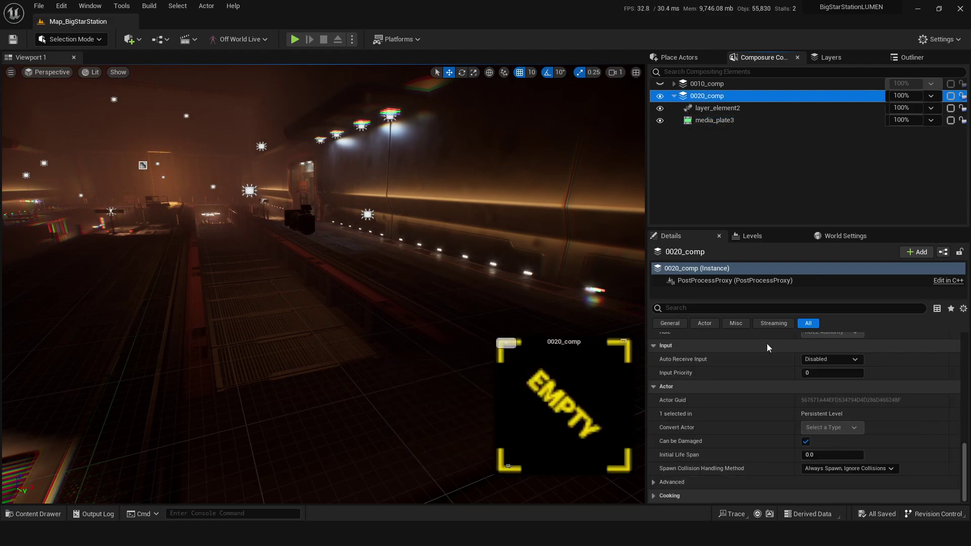
Scroll 0020_comp's Details panel back to the top to show the Composure section
scroll(724, 445, "up", 15)
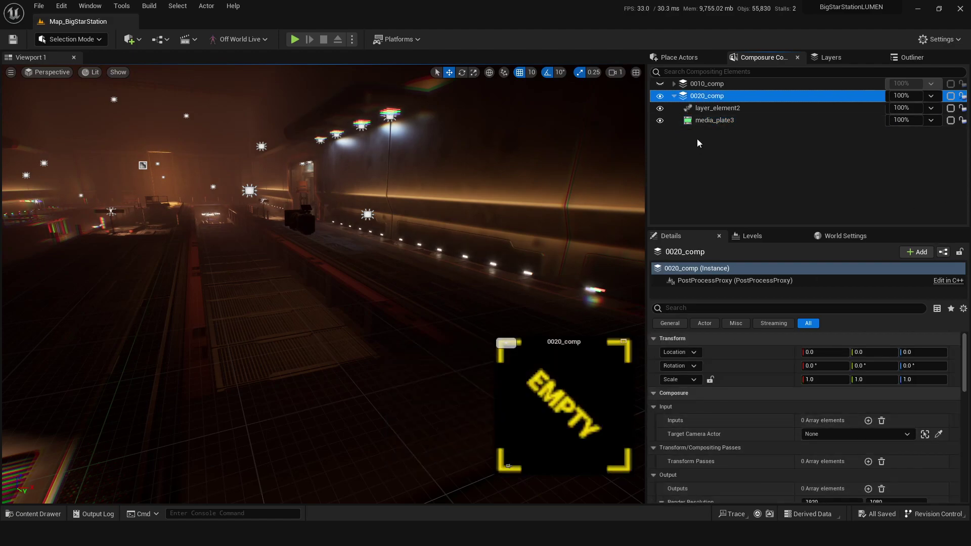
Target CineCameraActor3 and add a compositing material transform pass to 0020_comp
scroll(705, 474, "down", 1)
left_click(868, 418)
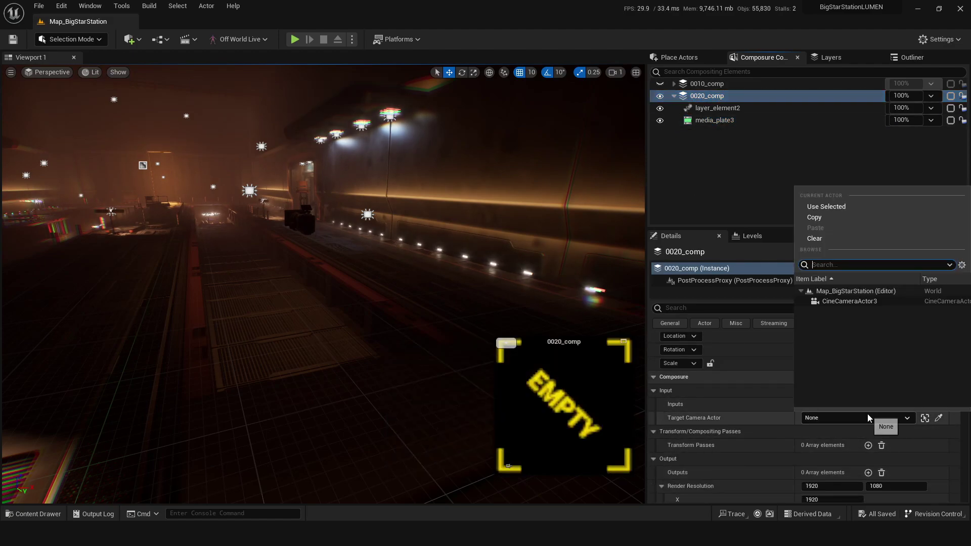
left_click(830, 302)
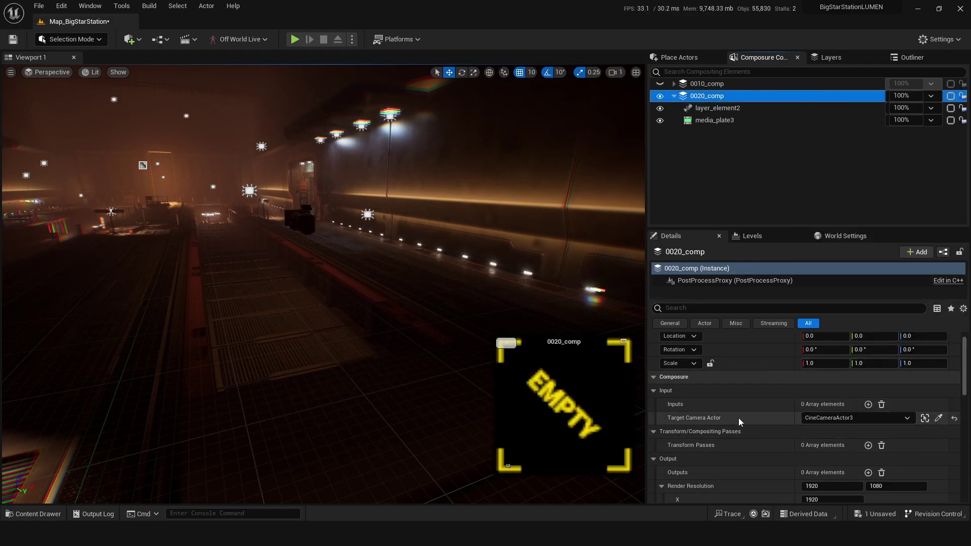
scroll(724, 416, "down", 2)
left_click(868, 413)
left_click(671, 428)
scroll(671, 428, "down", 3)
left_click(878, 422)
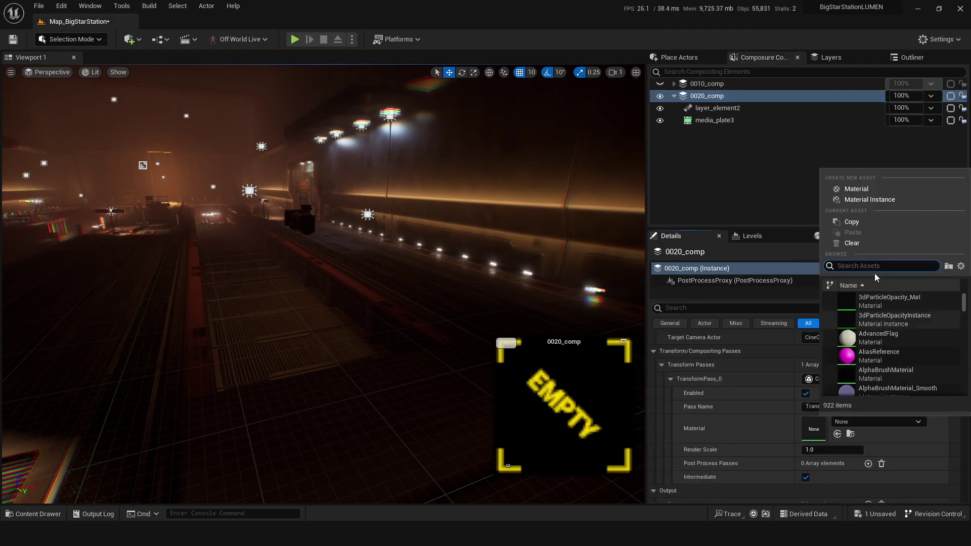
left_click(768, 441)
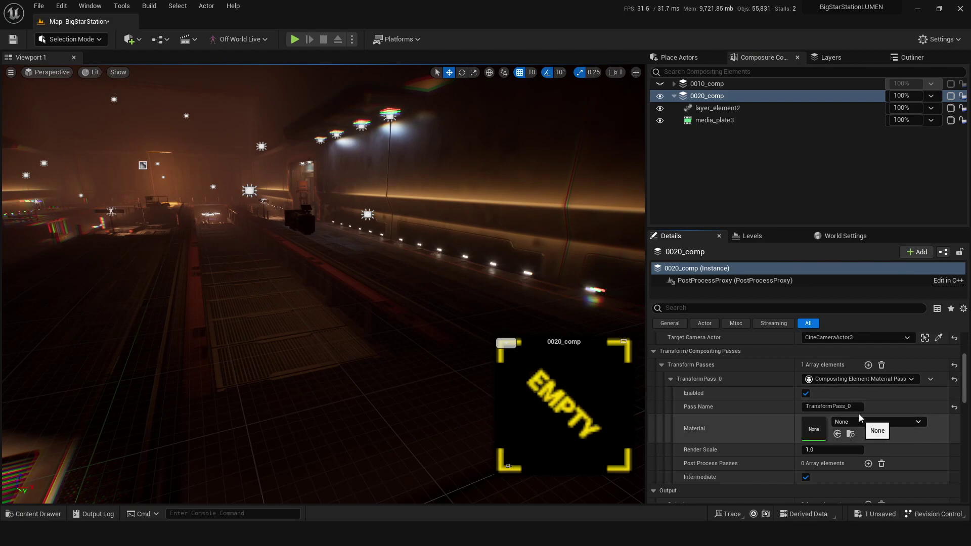
Create an AlienTransformPass material in the Alien folder, assign it to the pass, and open it
key("ctrl+space")
right_click(316, 375)
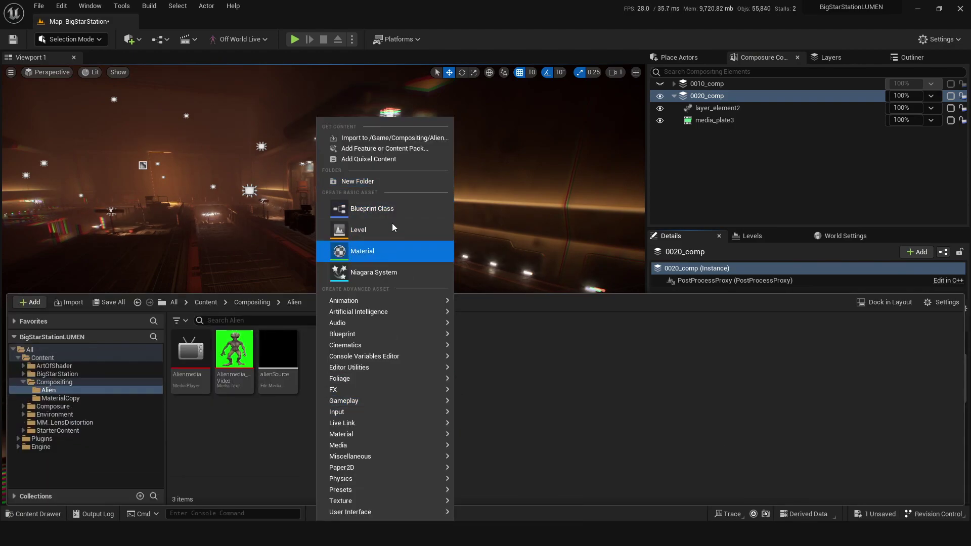
left_click(377, 260)
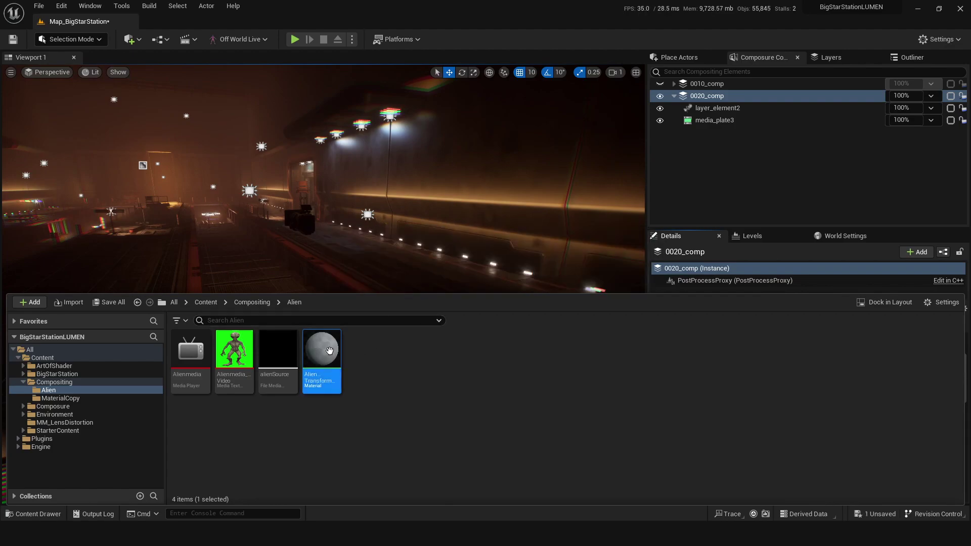
key("ctrl+s")
key("ctrl+space")
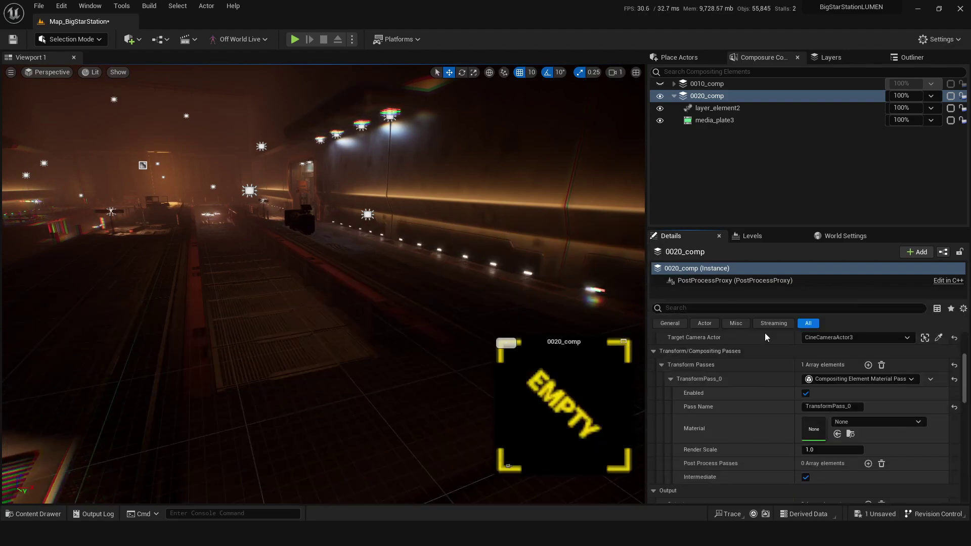
left_click(838, 434)
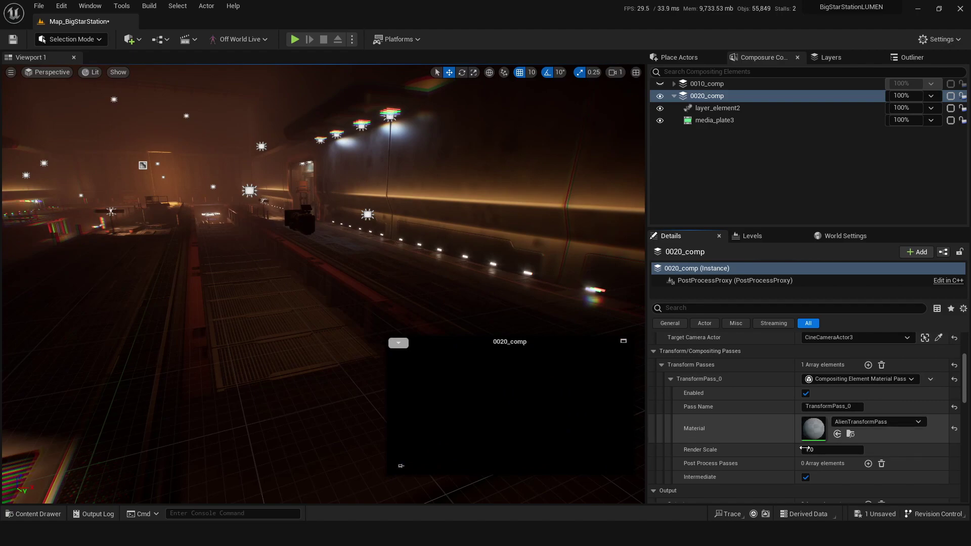
double_click(815, 431)
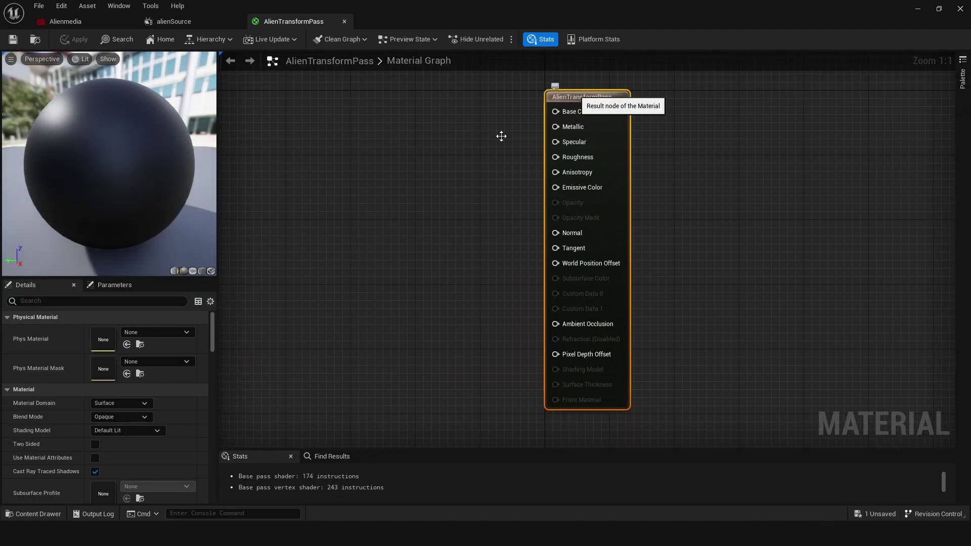
Set the material's Material Domain to Post Process and save it
left_click(133, 301)
type("post")
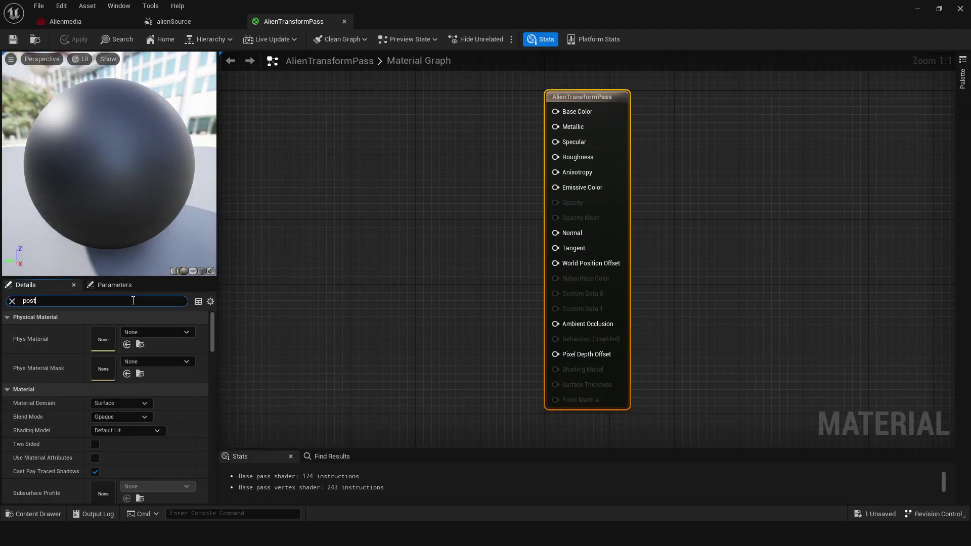
key("ctrl+a")
type("domain")
left_click(122, 331)
left_click(126, 381)
left_click(63, 301)
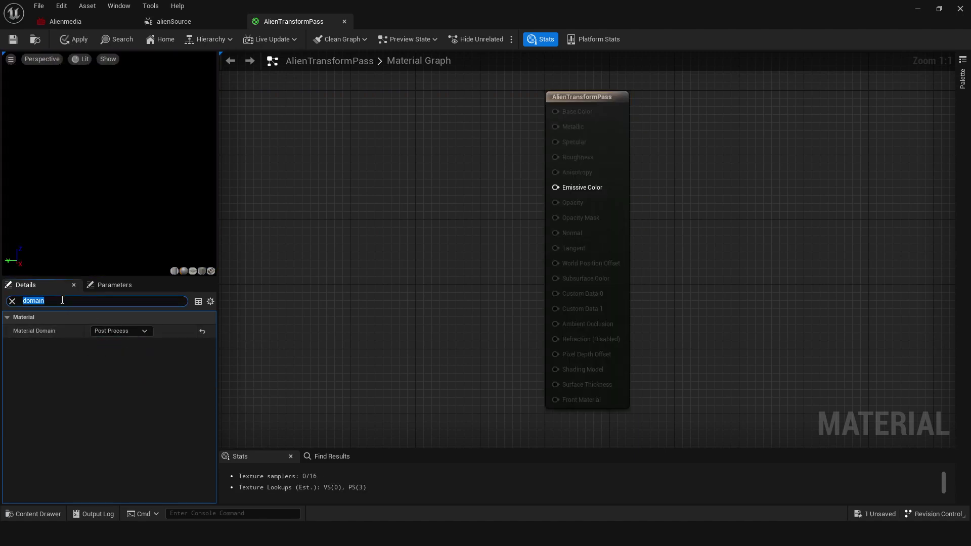
key("BackSpace")
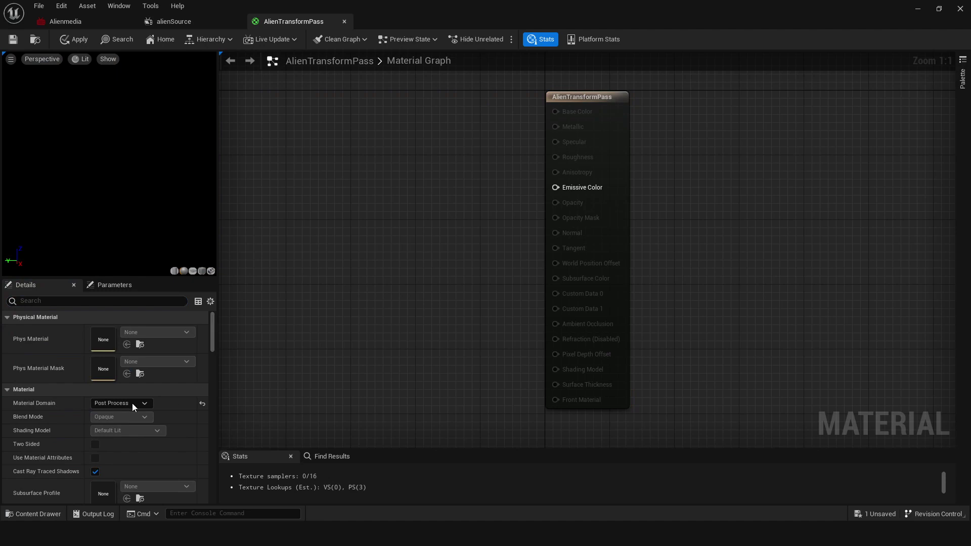
key("ctrl+s")
Add two TextureSampleParameter2D nodes named MediaPlate and CG
right_click(379, 211)
type("texture")
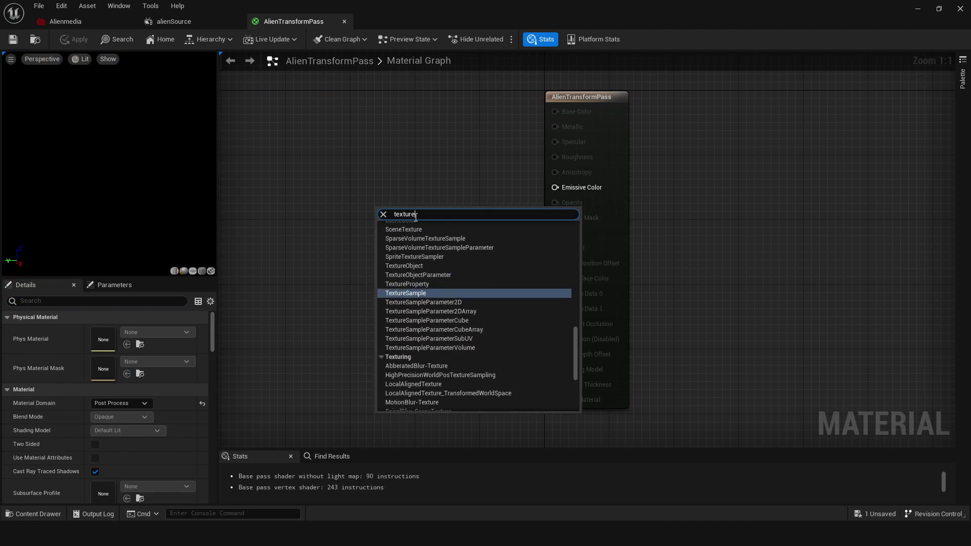
key("Down")
key("Return")
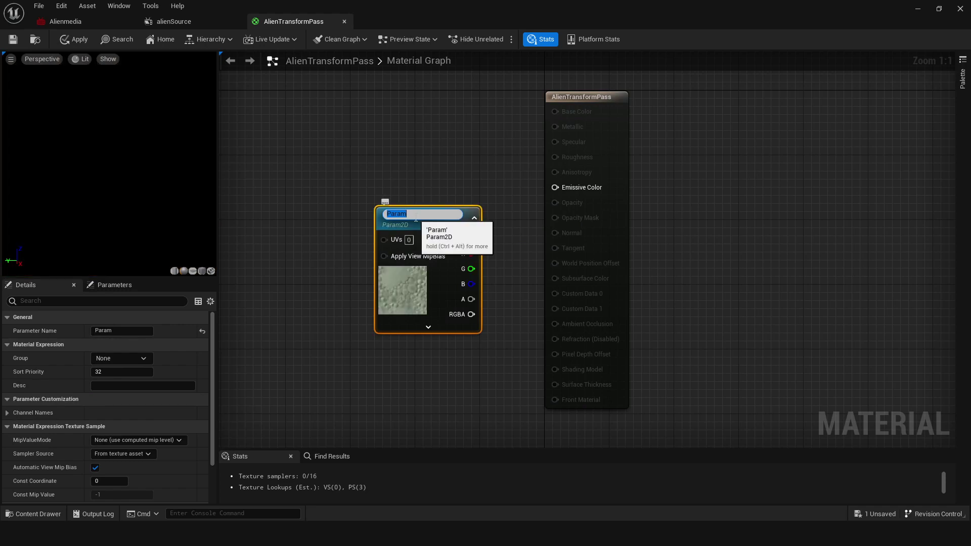
type("Mediap")
key("BackSpace")
type("Plate")
key("Return")
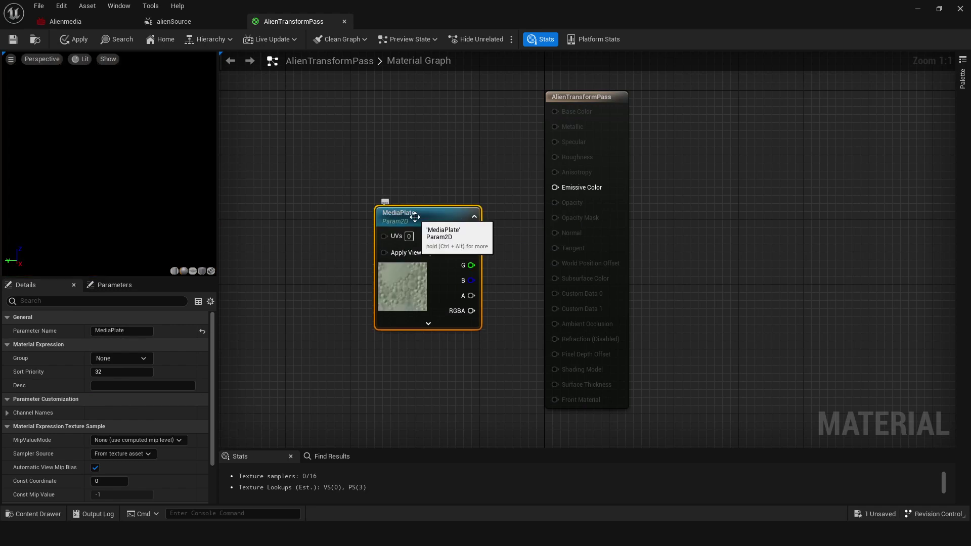
key("ctrl+d")
double_click(376, 161)
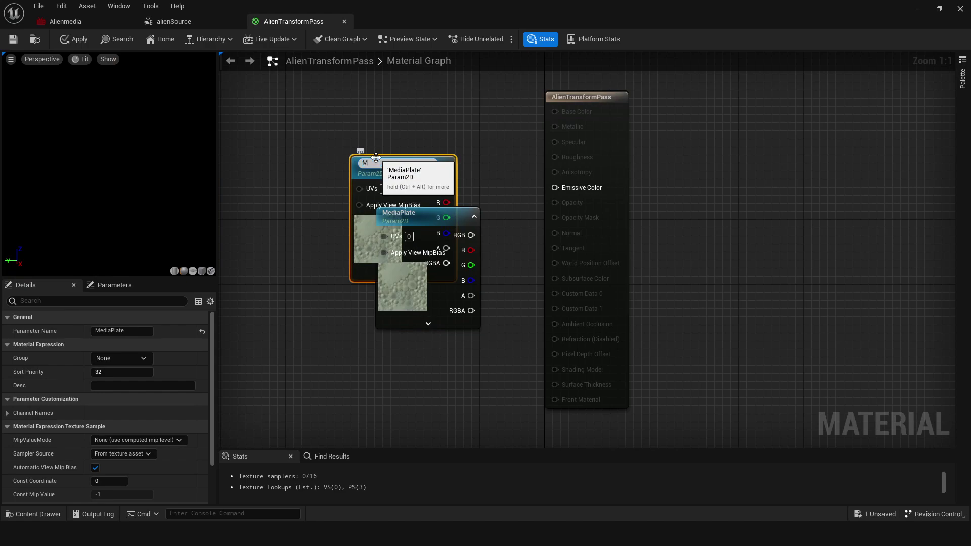
key("Return")
left_click_drag(380, 157, 404, 343)
Combine MediaPlate over CG with a Composure Over node into Emissive Color
left_click_drag(356, 269, 420, 370)
left_click_drag(406, 349, 317, 244)
left_click(427, 222)
left_click_drag(382, 206, 441, 224)
type("over")
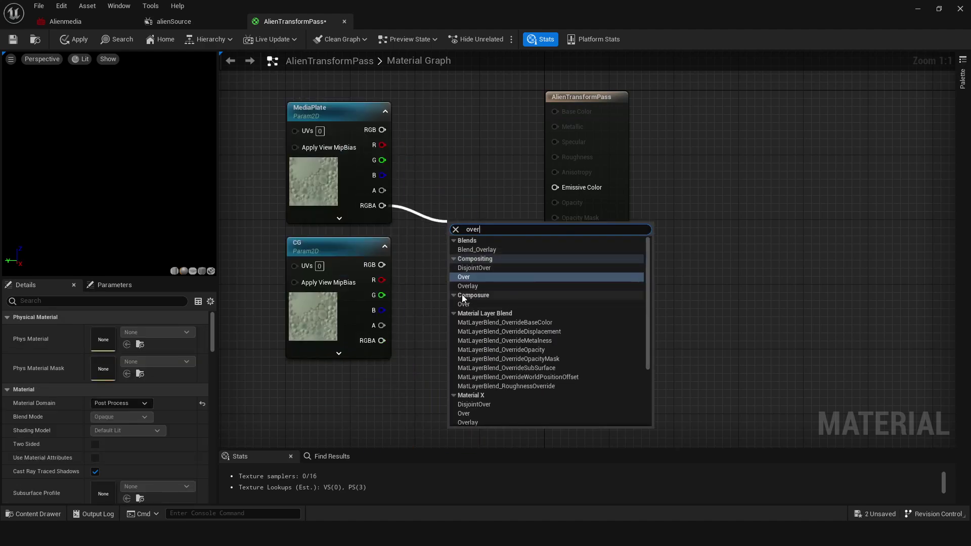
left_click(469, 304)
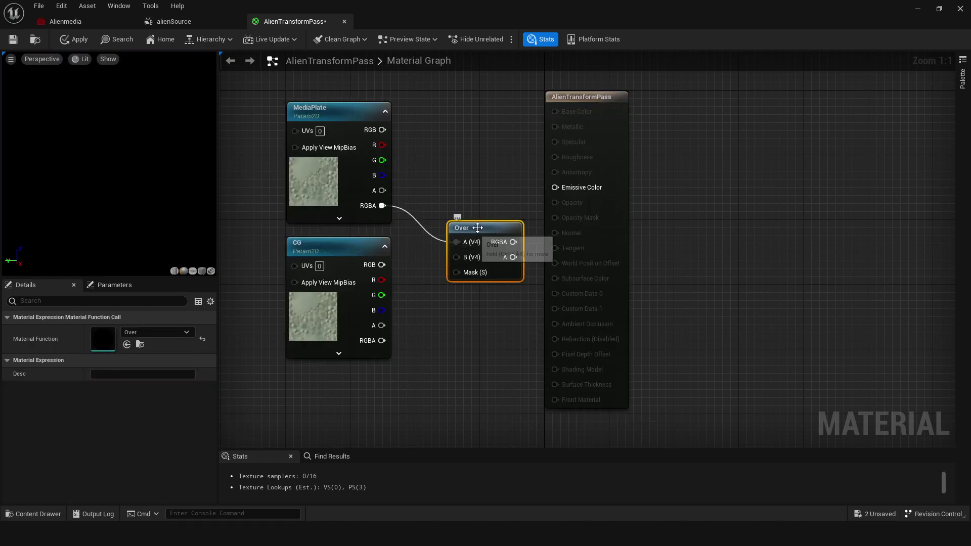
left_click_drag(454, 277, 459, 257)
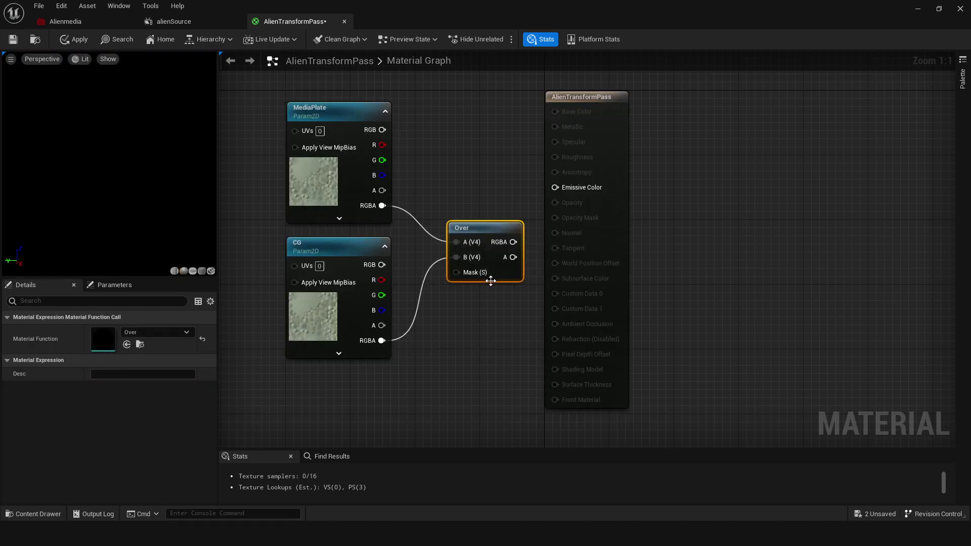
left_click(326, 121)
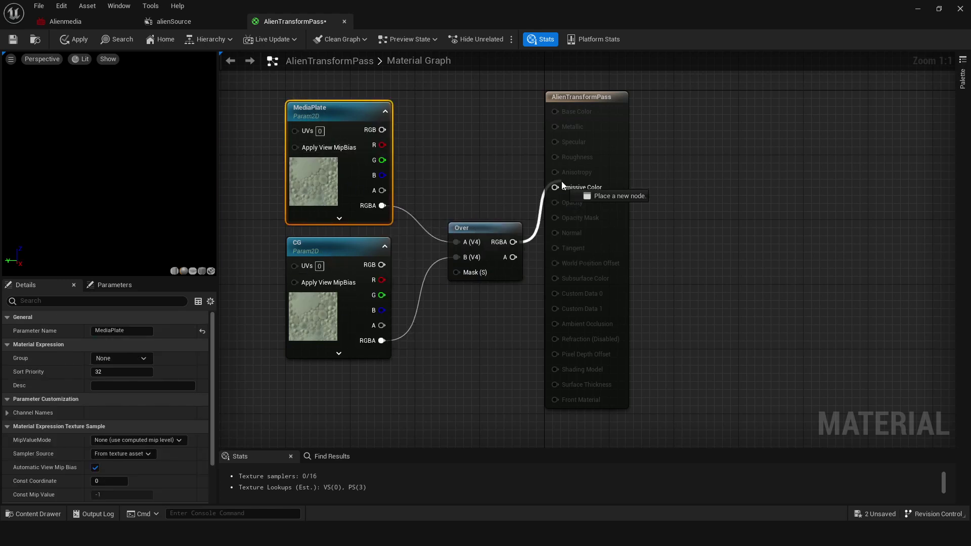
left_click_drag(564, 195, 564, 193)
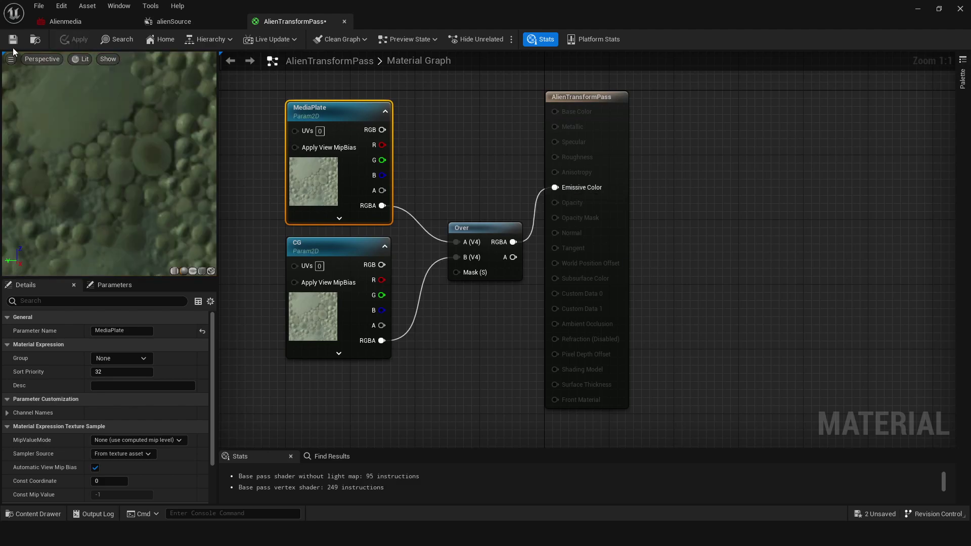
left_click(918, 11)
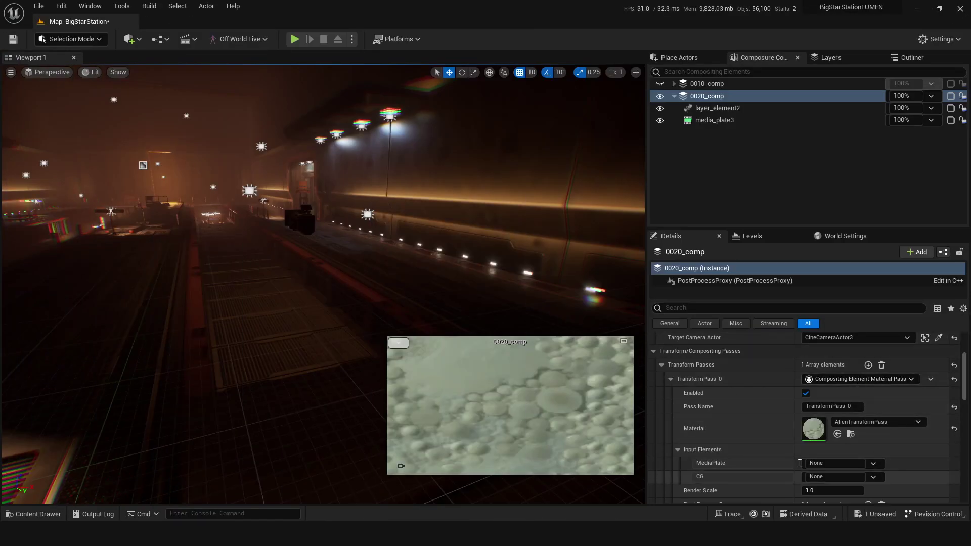
Set the pass inputs MediaPlate to media_plate3 and CG to layer_element2, then save the level
scroll(700, 444, "down", 1)
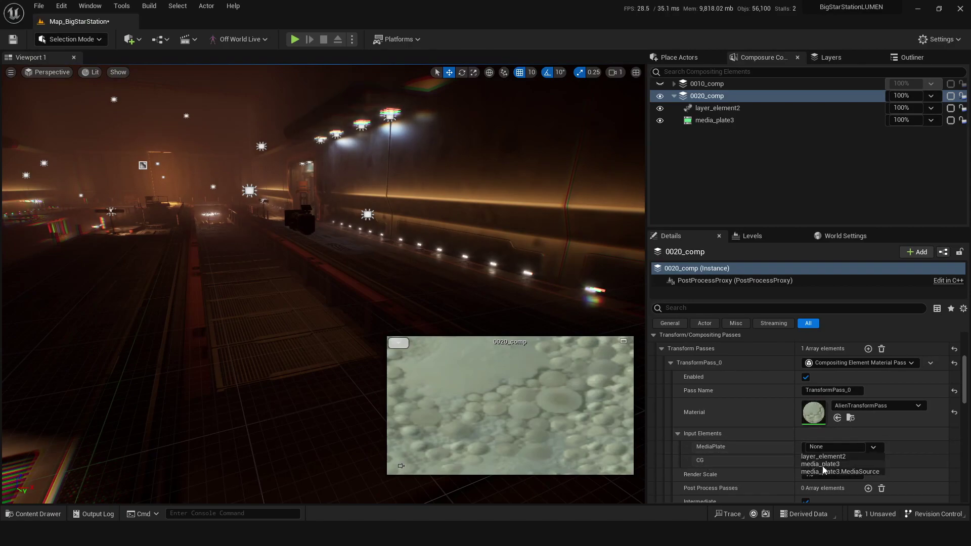
left_click(821, 465)
left_click(871, 460)
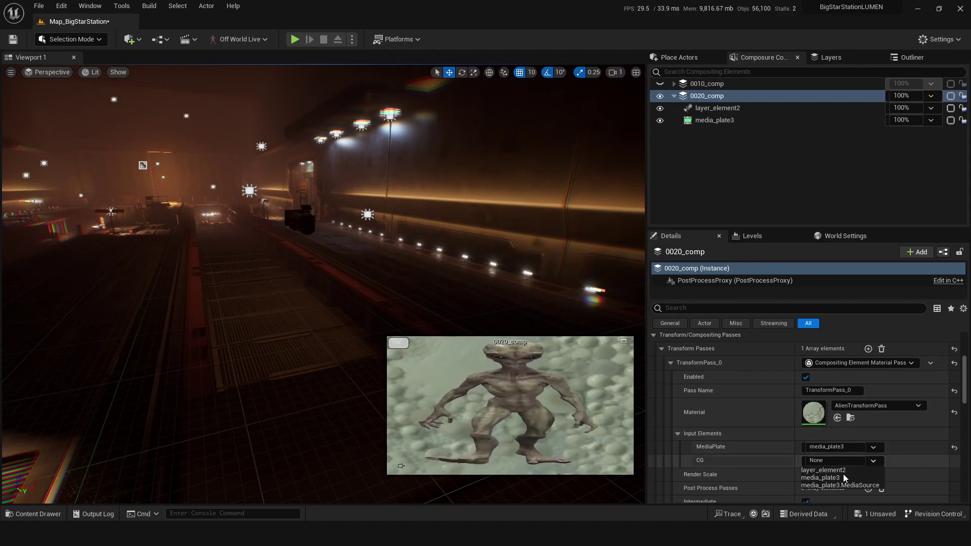
left_click(823, 469)
key("ctrl+s")
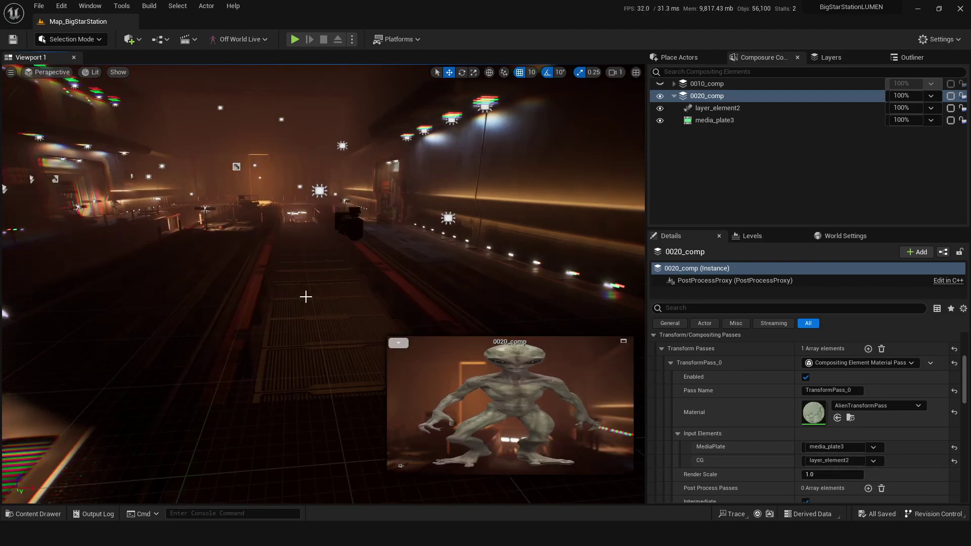
Preview 0020_comp and shift CineCameraActor3 left to reframe the alien in the station
left_click(349, 222)
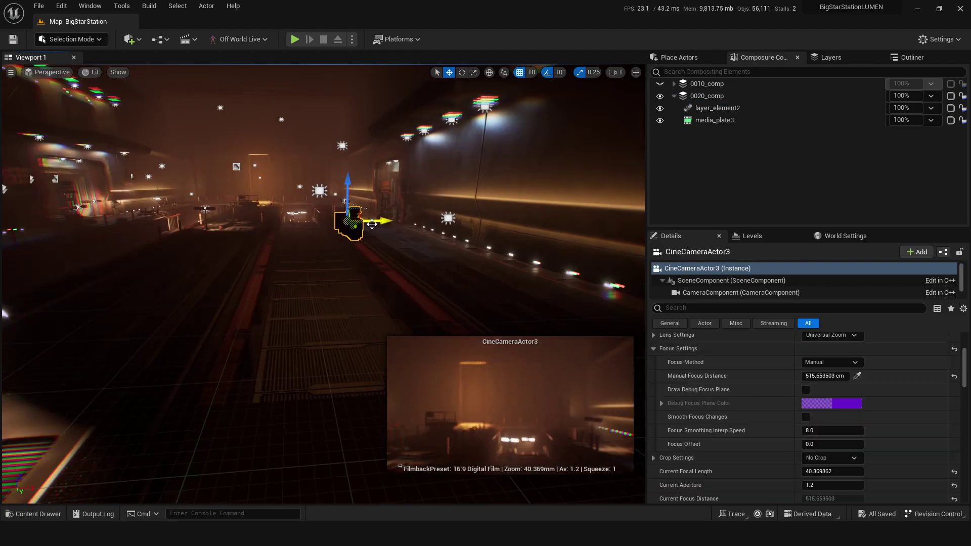
double_click(717, 99)
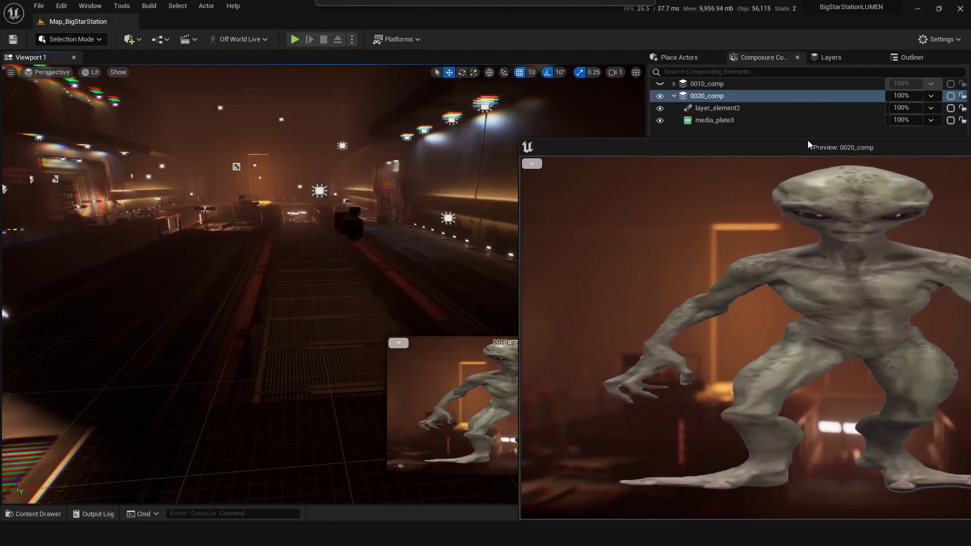
left_click_drag(808, 144, 771, 119)
left_click(348, 222)
left_click_drag(377, 222, 351, 239)
left_click_drag(935, 128, 479, 100)
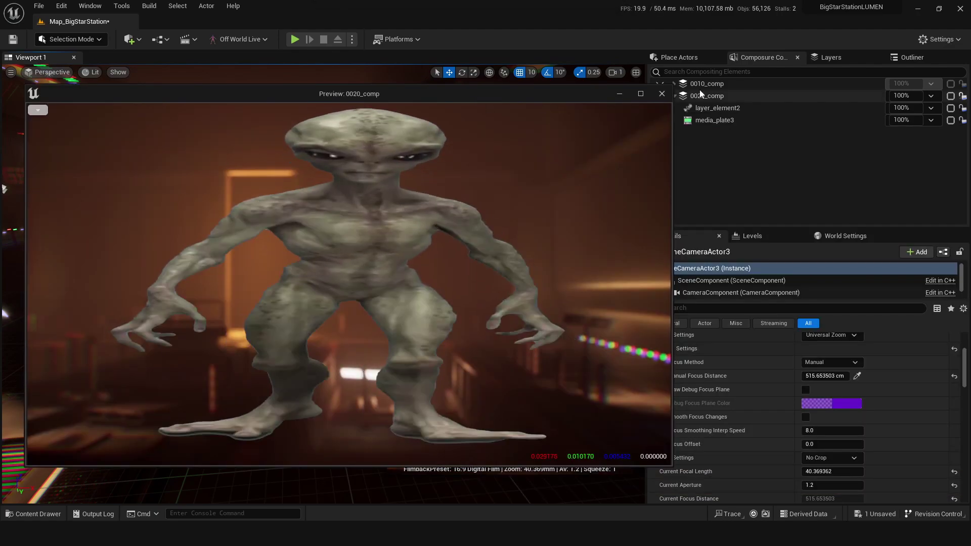
left_click(662, 94)
left_click(711, 119)
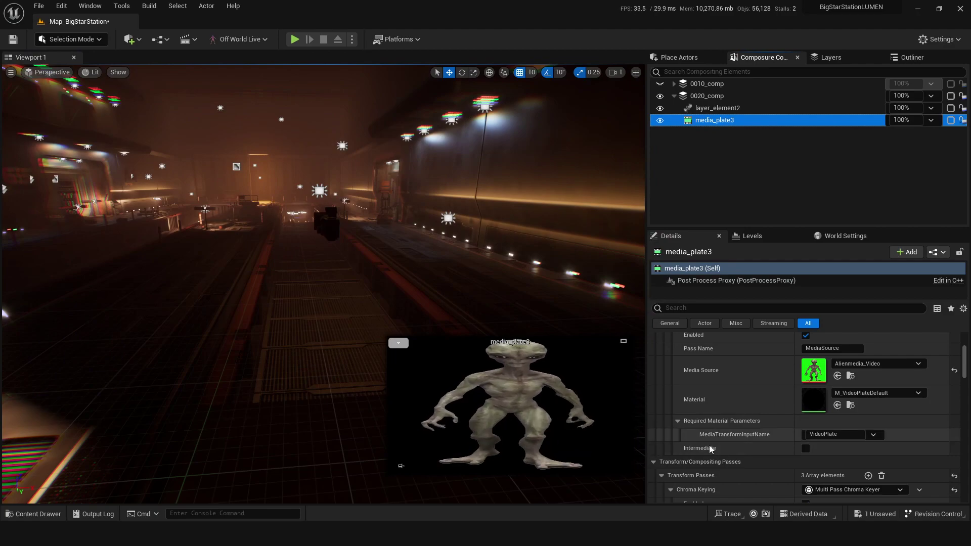
Add an output to media_plate3 set to Render Target Compositing Output
scroll(733, 404, "down", 5)
scroll(742, 416, "down", 4)
scroll(745, 407, "down", 10)
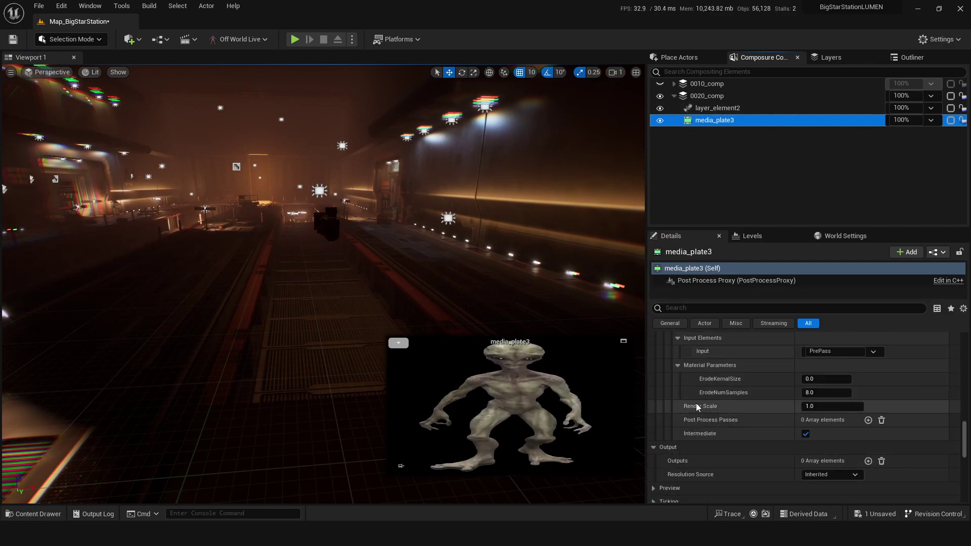
scroll(696, 406, "down", 3)
left_click(869, 380)
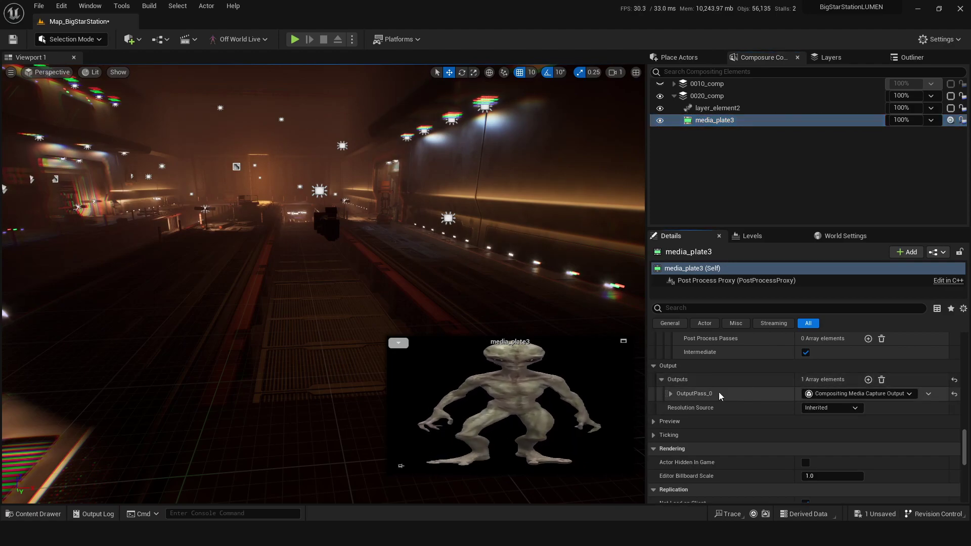
left_click(671, 394)
left_click(856, 394)
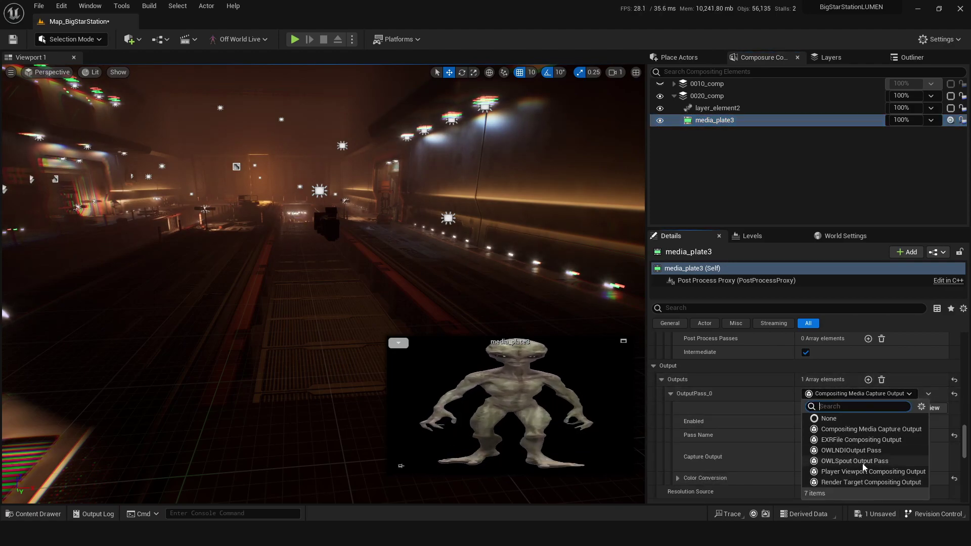
left_click(855, 484)
Create a new render target RT_Alien in the Compositing/Alien folder for that output
left_click(879, 436)
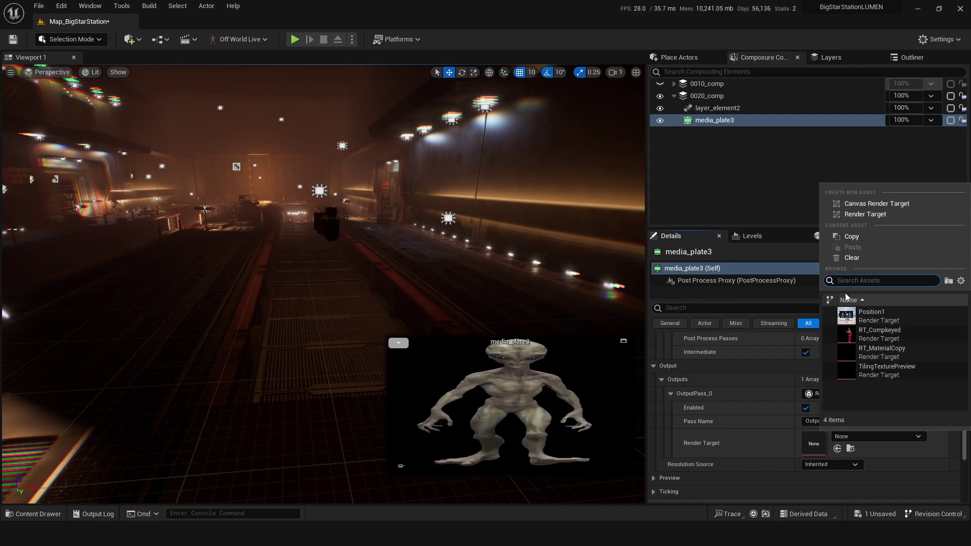
left_click(866, 215)
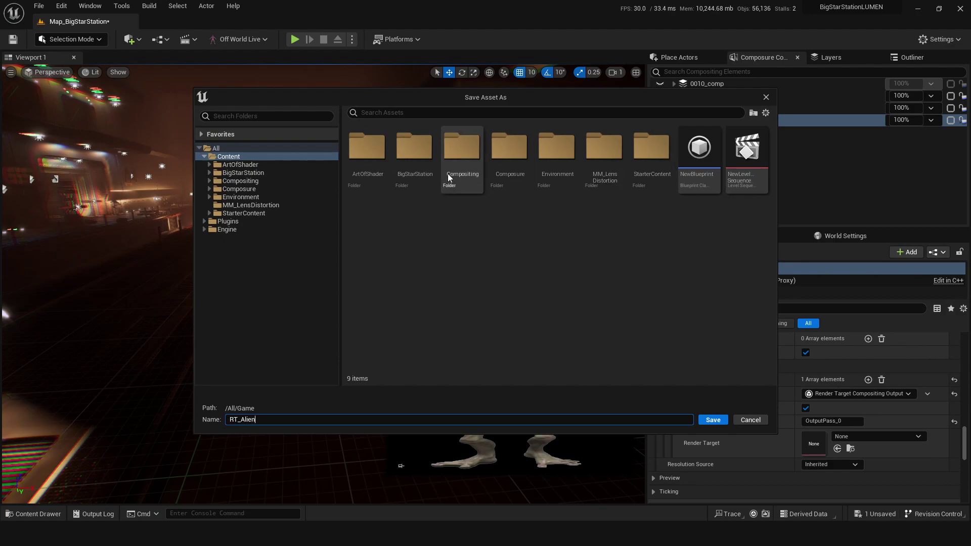
double_click(465, 150)
double_click(354, 154)
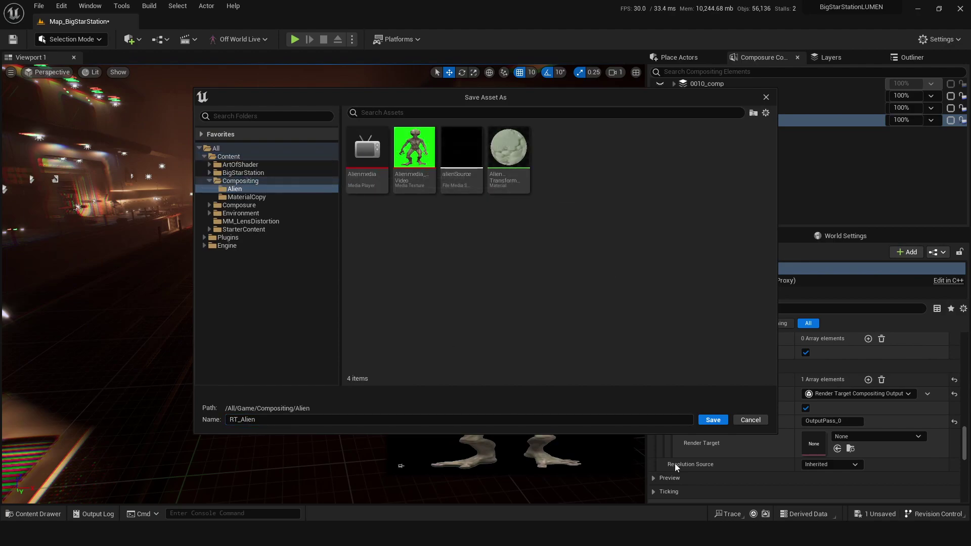
left_click(711, 420)
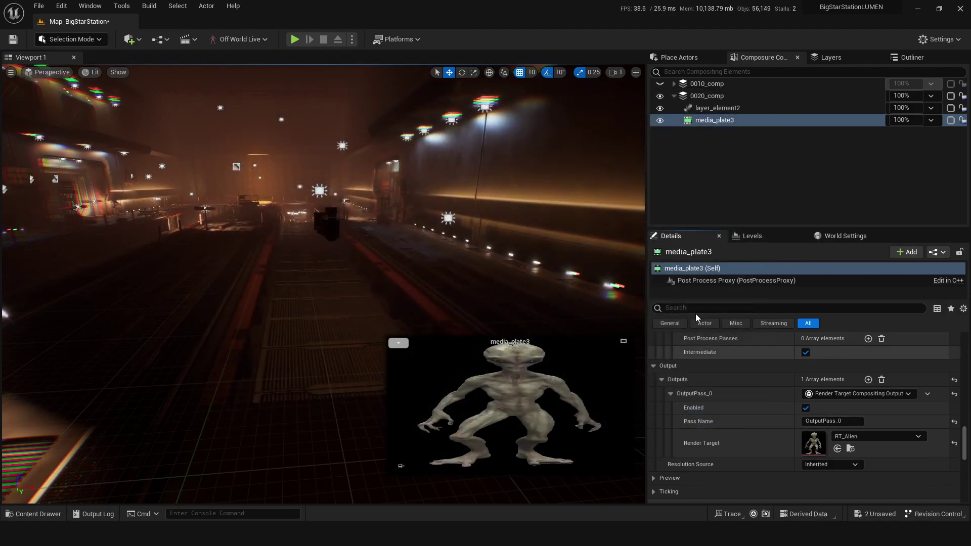
Add a Media Plate layer element, media_plate4, under media_plate3 and show its settings
right_click(704, 120)
left_click(739, 161)
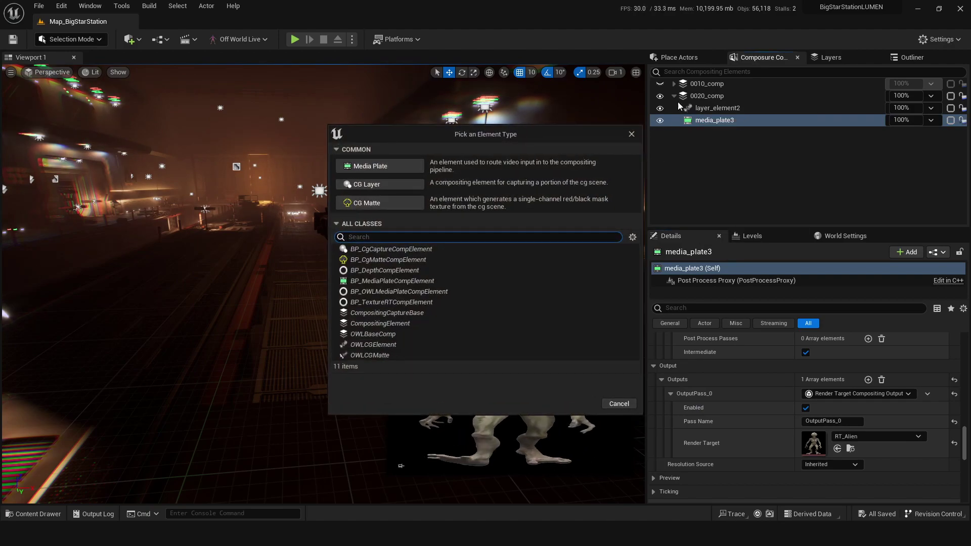
left_click(399, 167)
left_click(678, 120)
left_click(713, 133)
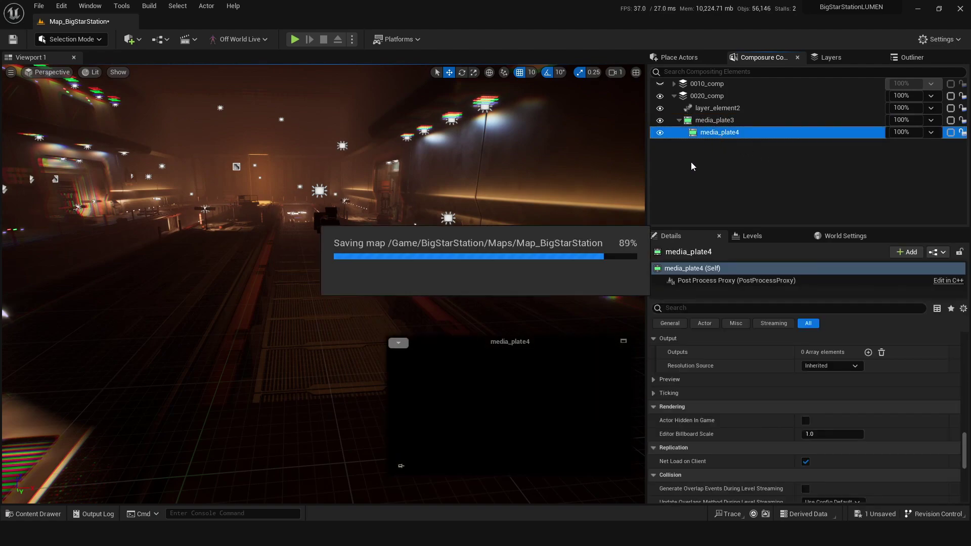
Switch 0020_comp's MediaPlate input to the media plate nested under media_plate3, then save the map
left_click(692, 97)
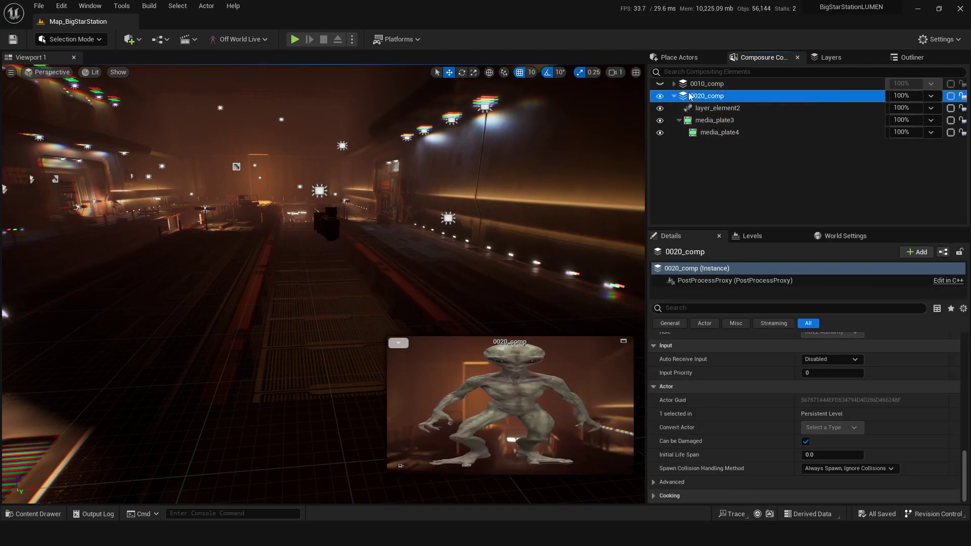
scroll(781, 432, "up", 15)
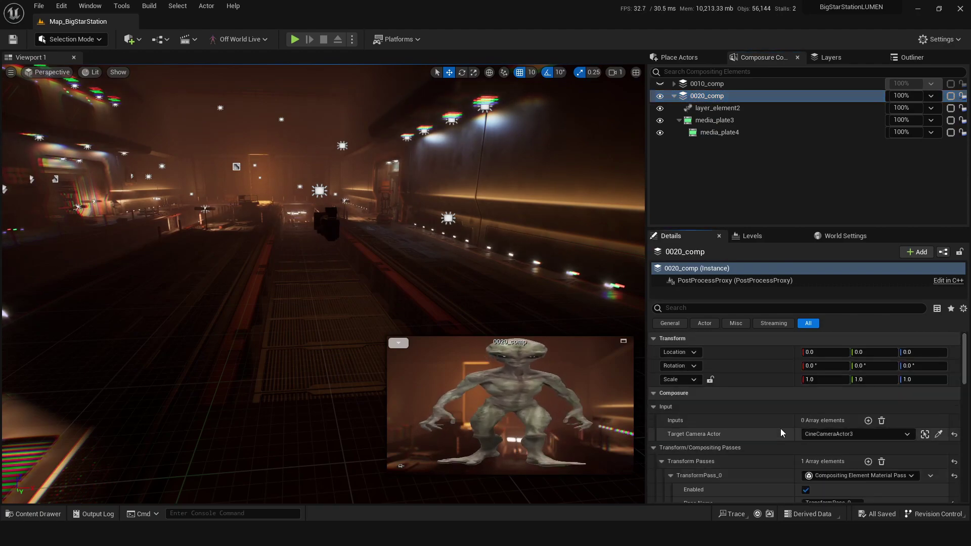
scroll(709, 439, "down", 5)
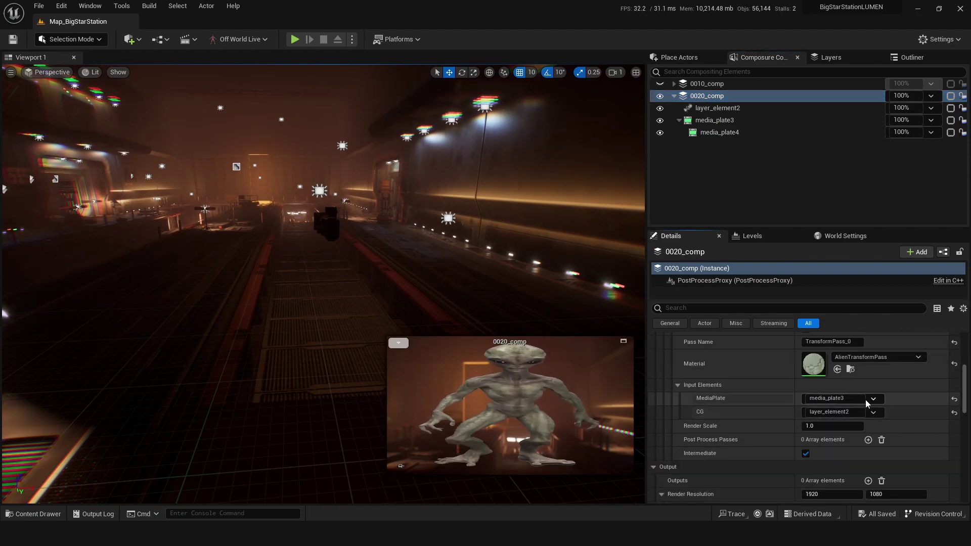
left_click(866, 400)
left_click(865, 432)
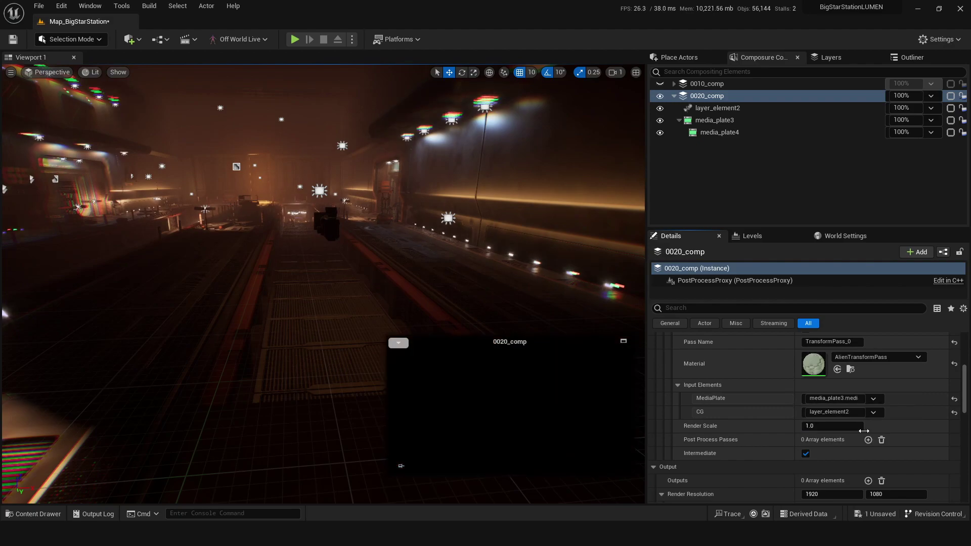
key("ctrl+s")
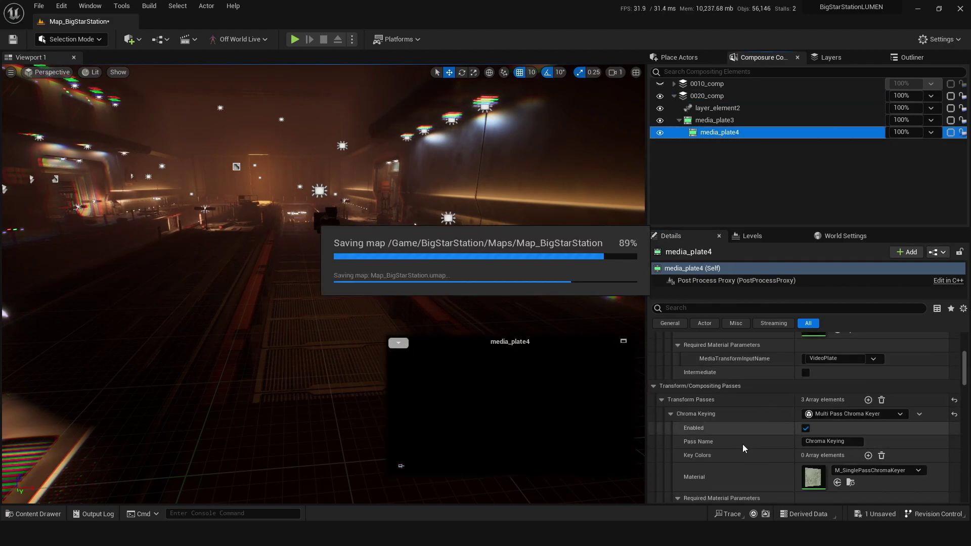
Make media_plate4's media source a Texture Input using RT_Alien
scroll(789, 430, "up", 4)
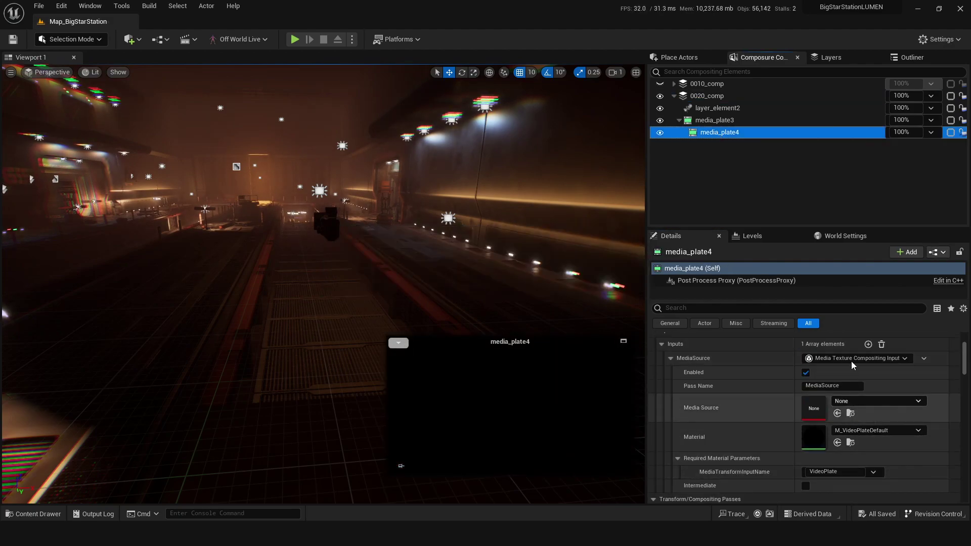
left_click(853, 404)
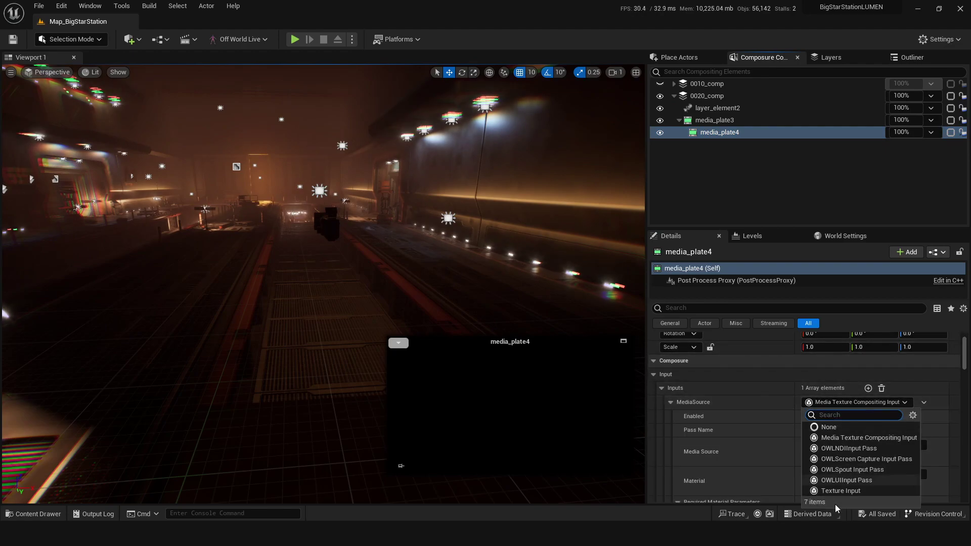
left_click(834, 492)
scroll(819, 399, "down", 1)
left_click(852, 388)
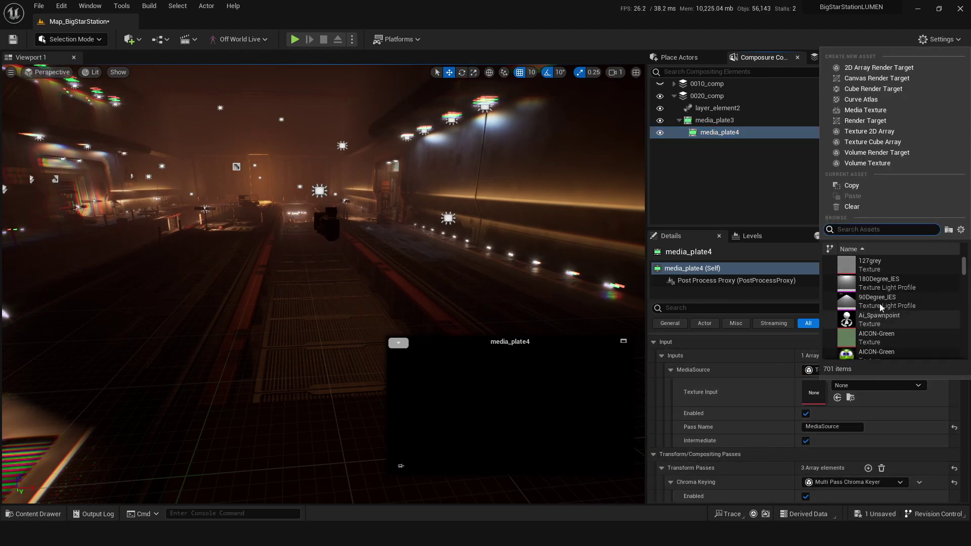
type("alie")
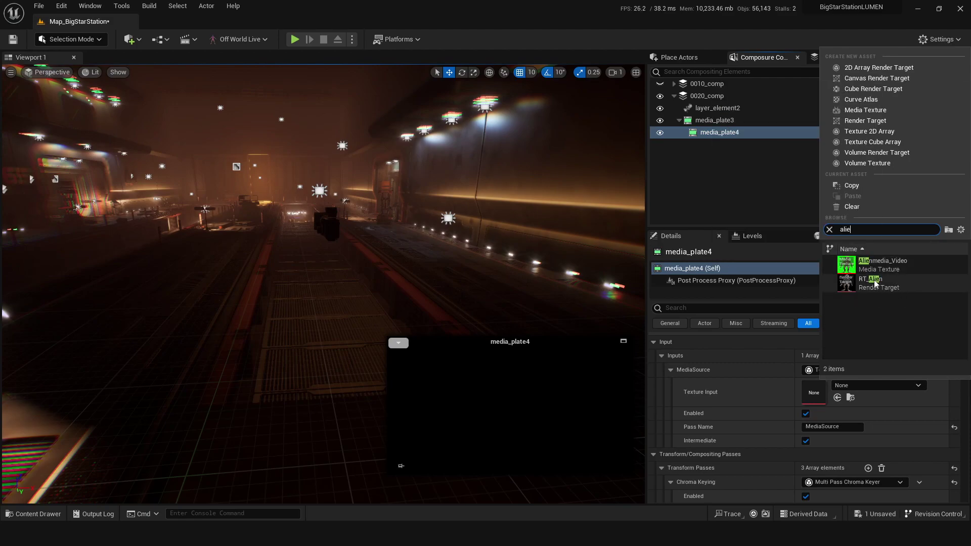
left_click(876, 284)
double_click(814, 392)
left_click(916, 8)
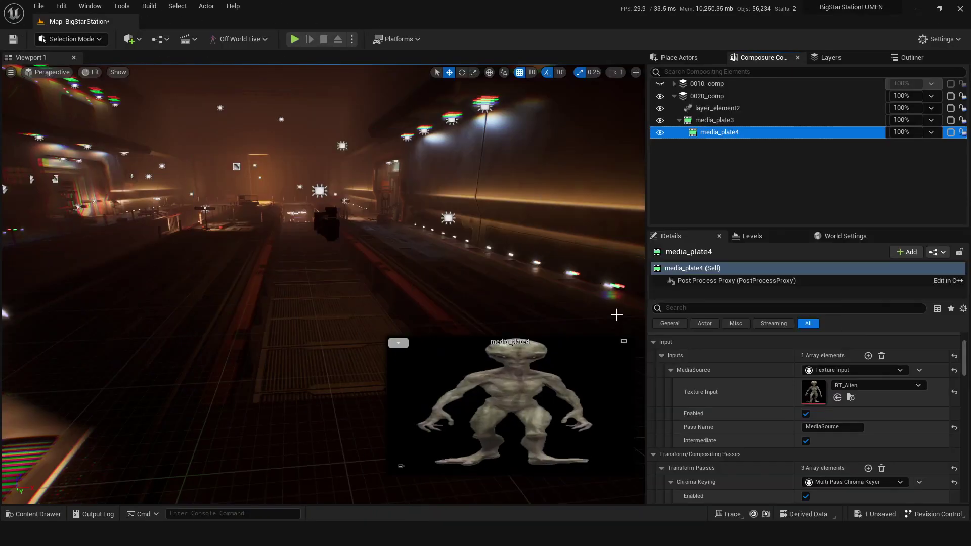
Resize RT_Alien to 1920 x 1080, save it, and save the map
double_click(812, 395)
left_click(798, 261)
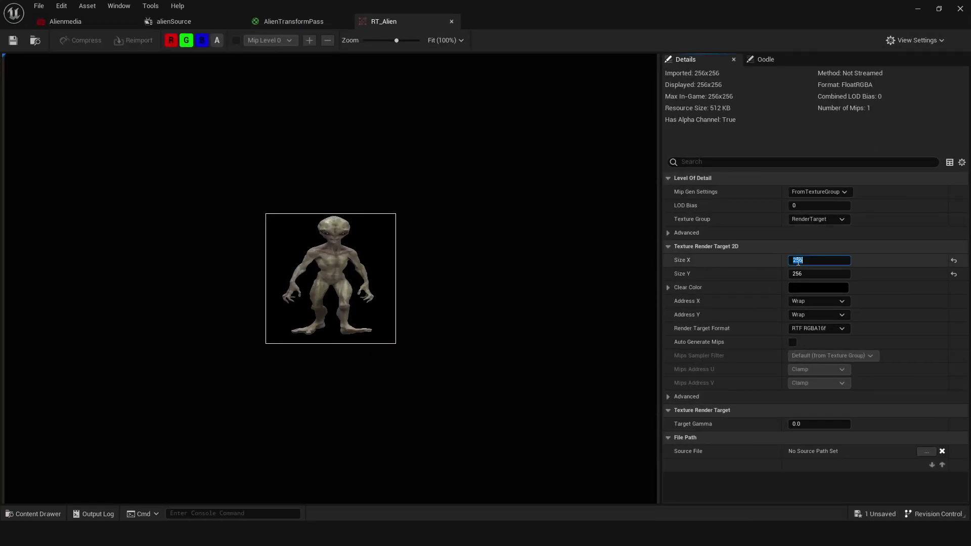
type("1920")
key("Tab")
type("1080")
key("Return")
key("ctrl+s")
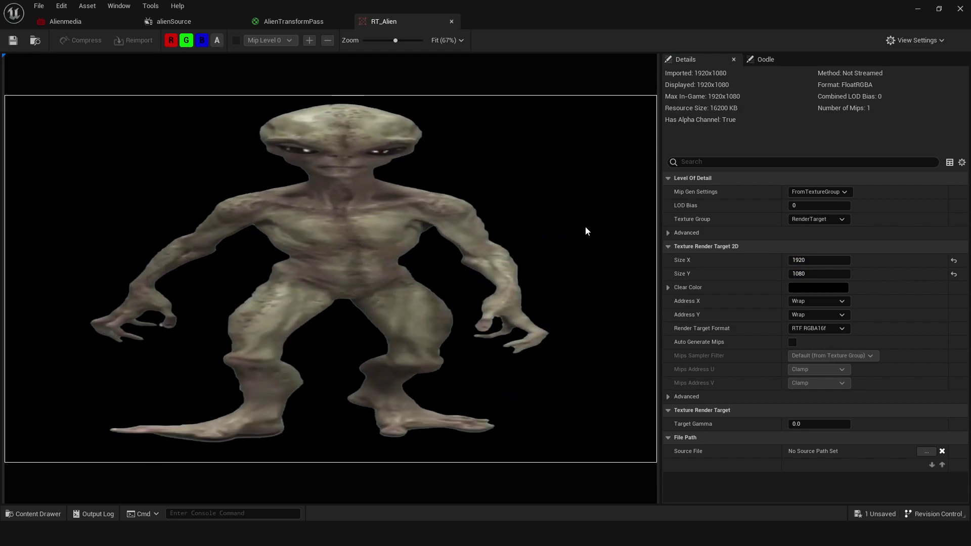
left_click(924, 10)
key("ctrl+s")
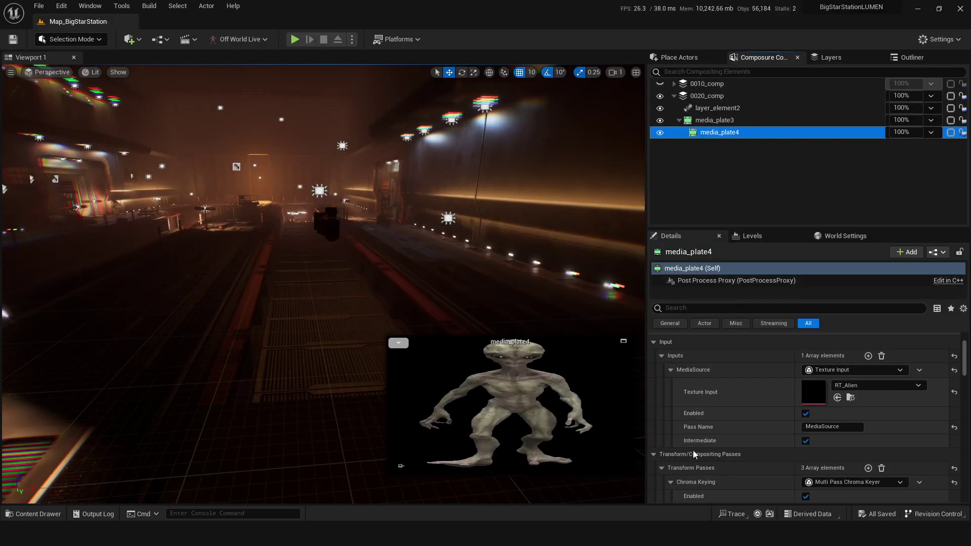
Remove all of media_plate4's transform passes
scroll(702, 416, "down", 1)
scroll(736, 395, "down", 4)
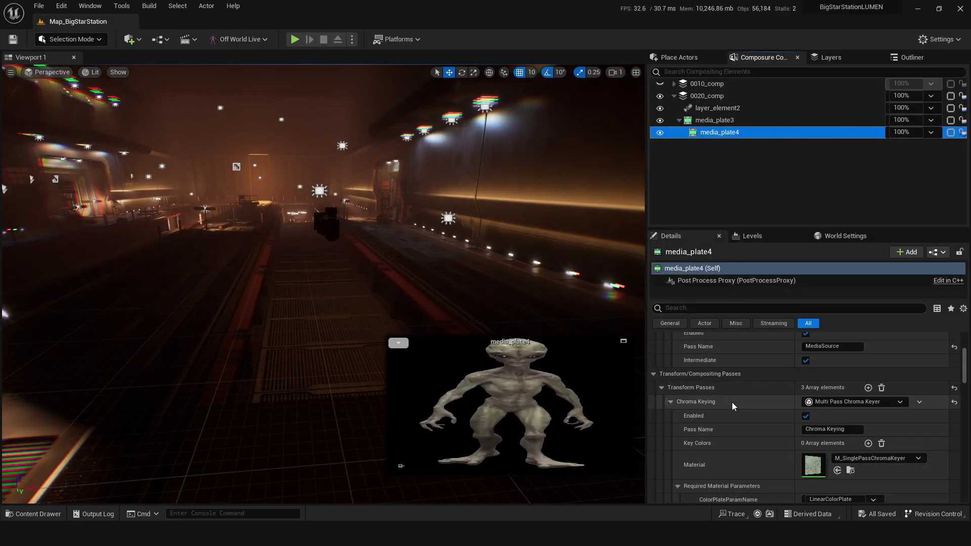
left_click(881, 387)
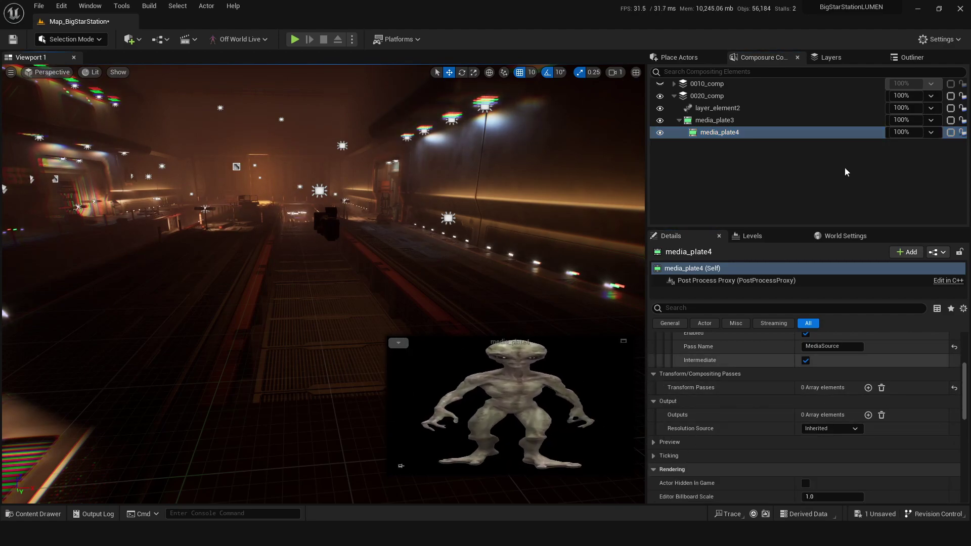
Place an OWLVideo Plane Placement actor in the station corridor from Place Actors
left_click(906, 58)
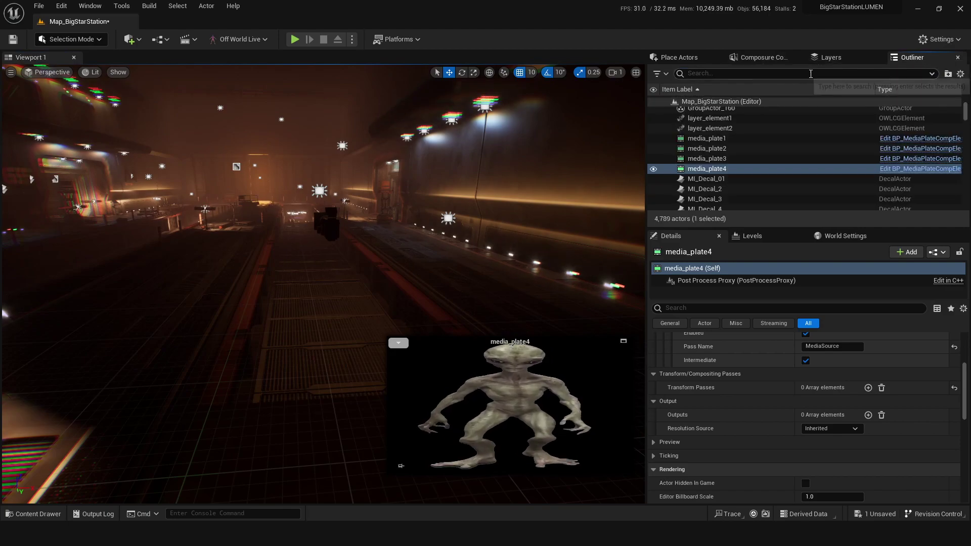
left_click(690, 58)
type("ow")
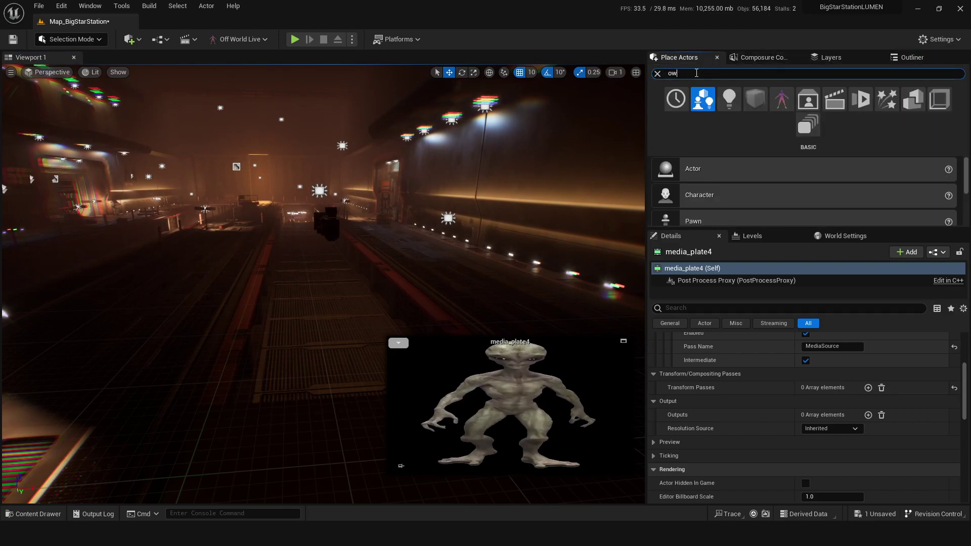
type("l vide")
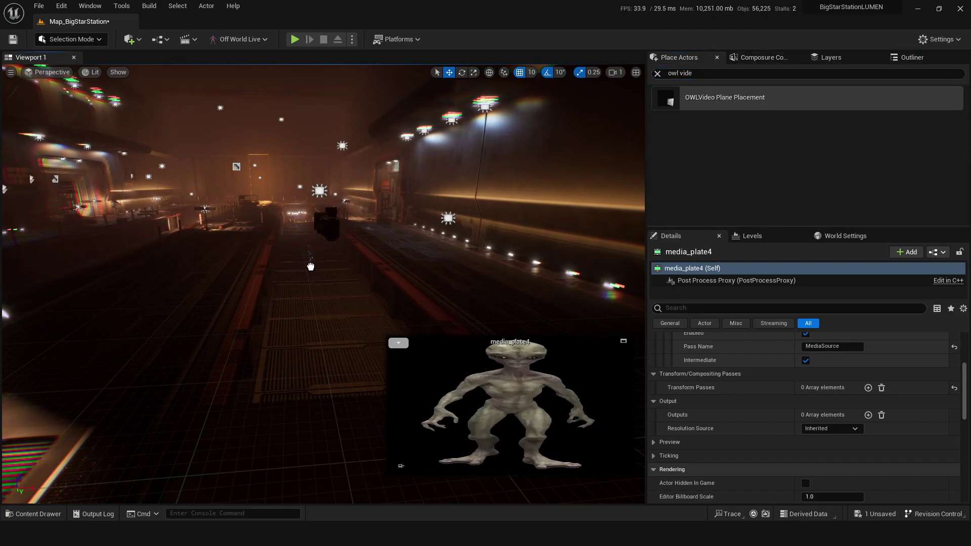
left_click_drag(311, 267, 311, 267)
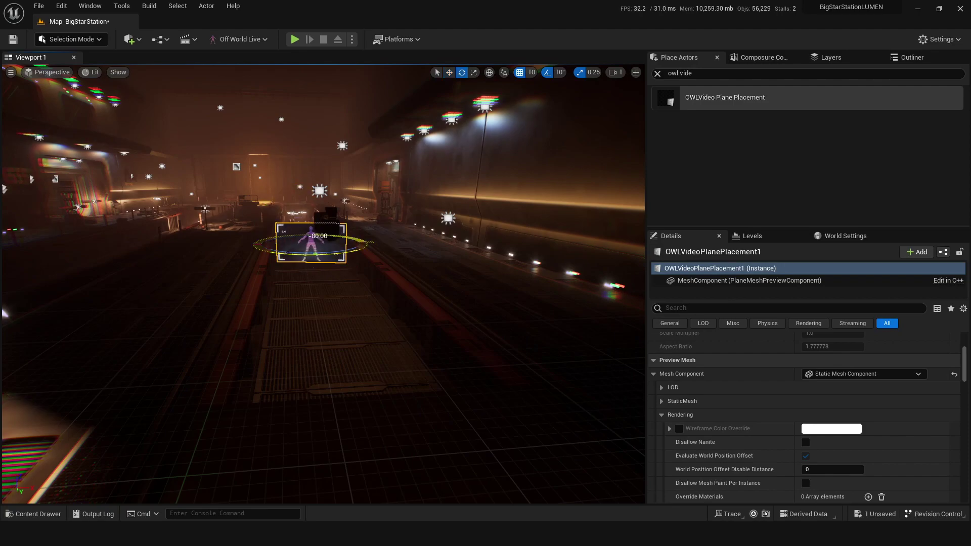
right_click_drag(315, 334, 354, 332)
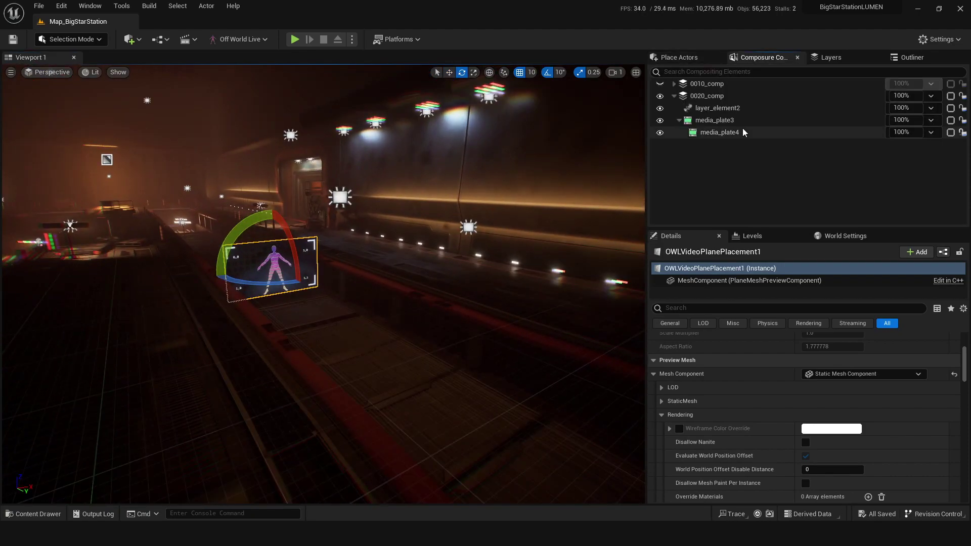
Add an OWLPlane Transform Pass to media_plate4
left_click(740, 132)
scroll(743, 444, "up", 3)
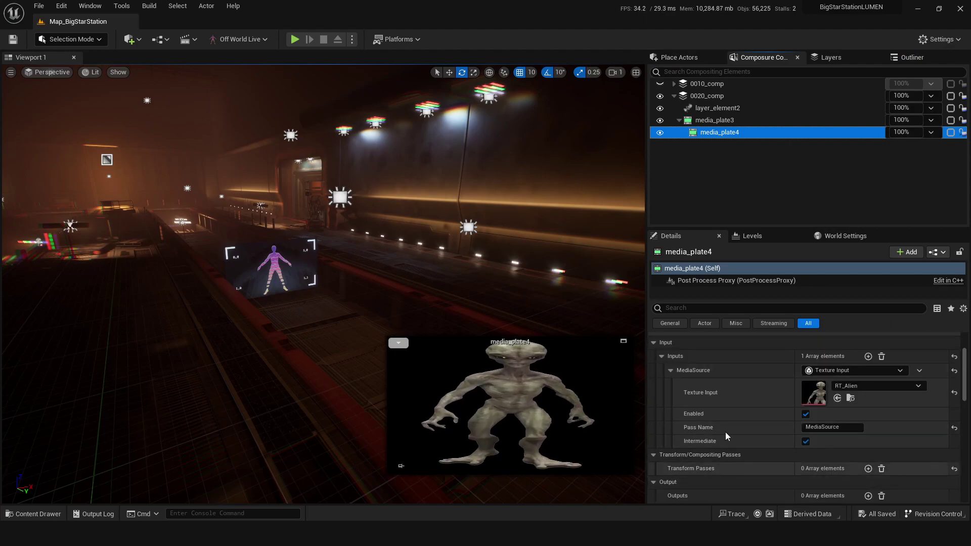
scroll(724, 450, "down", 1)
left_click(868, 436)
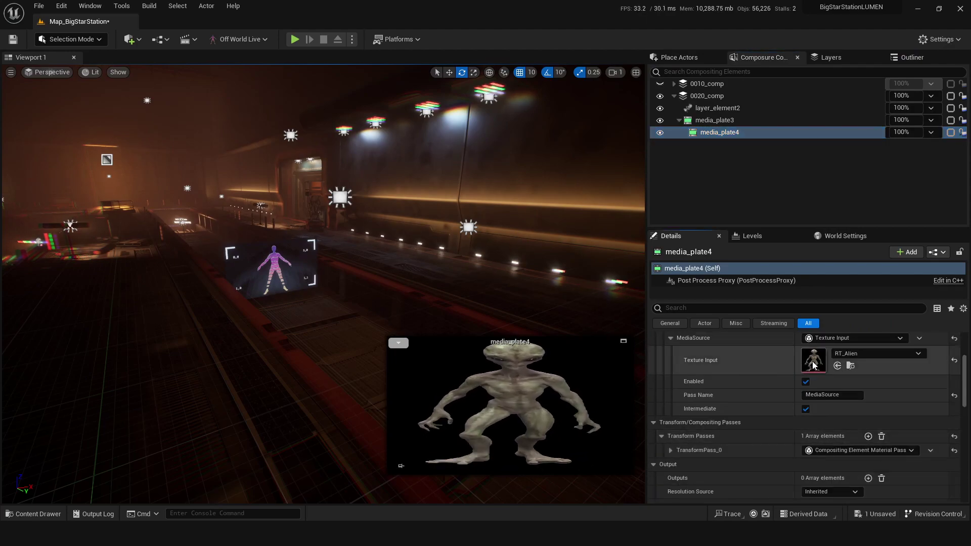
left_click(670, 450)
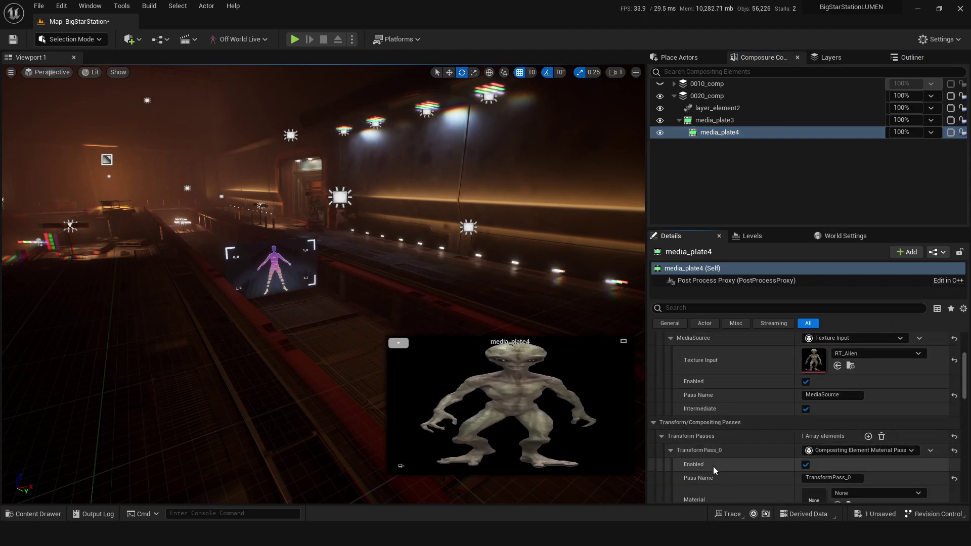
scroll(708, 445, "down", 2)
left_click(860, 401)
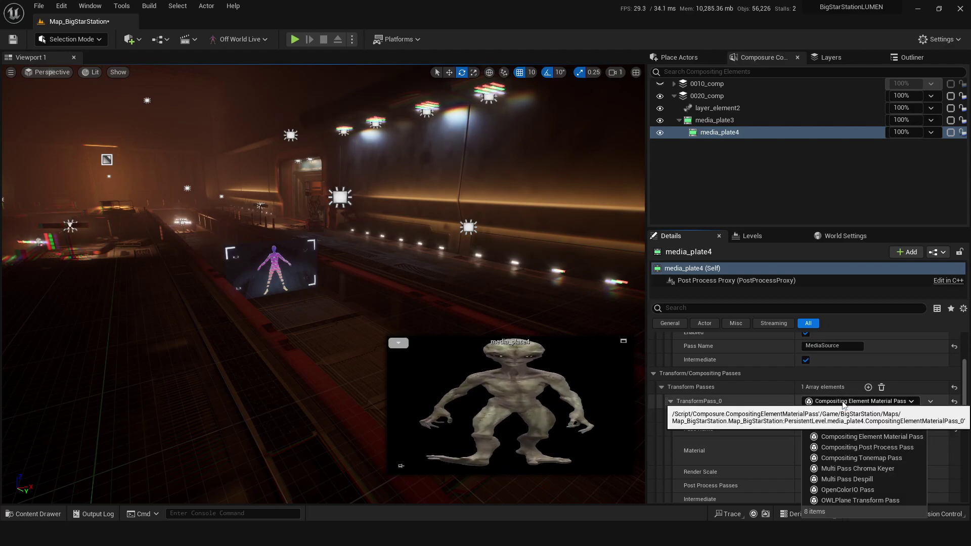
left_click(838, 501)
Set the pass's plane to OWLVideoPlanePlacement1 and save the level
scroll(834, 455, "down", 2)
left_click(817, 408)
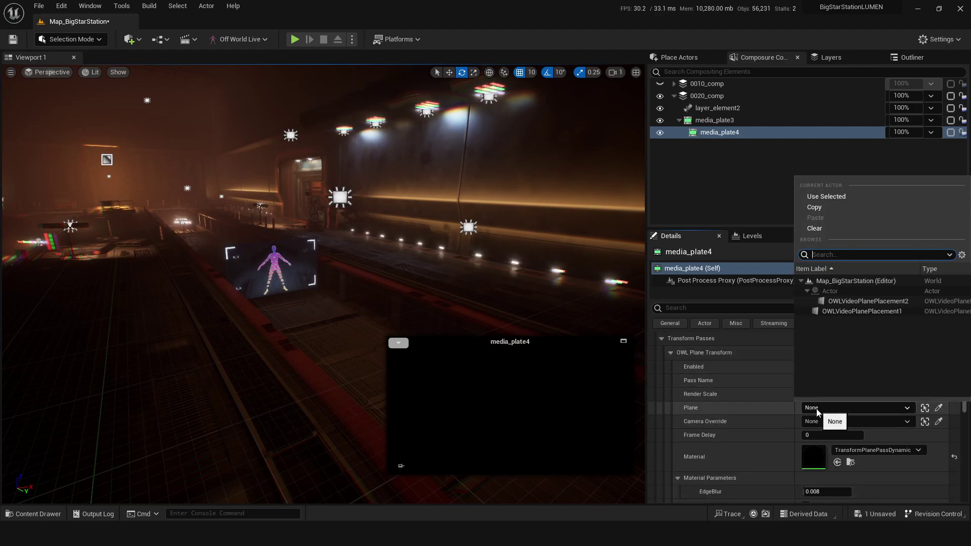
left_click(840, 312)
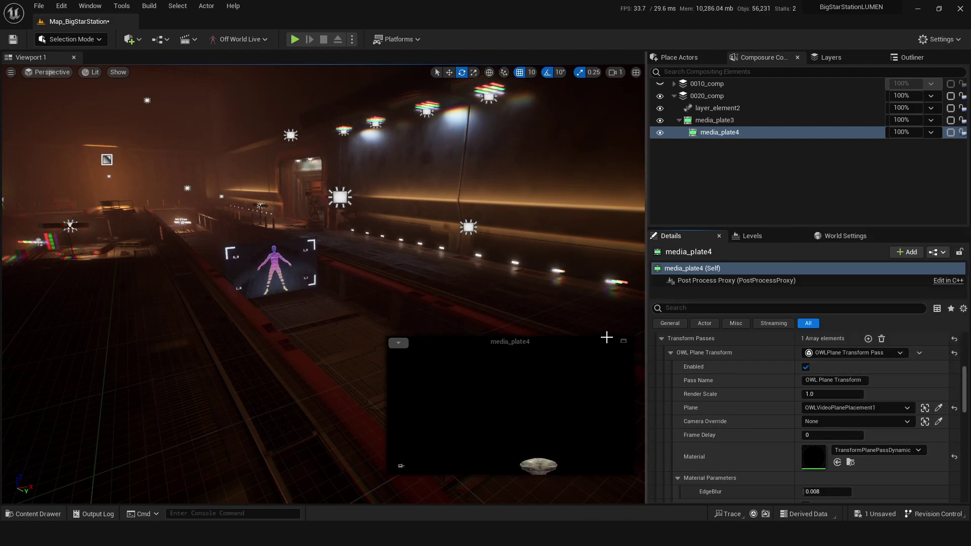
scroll(734, 408, "down", 3)
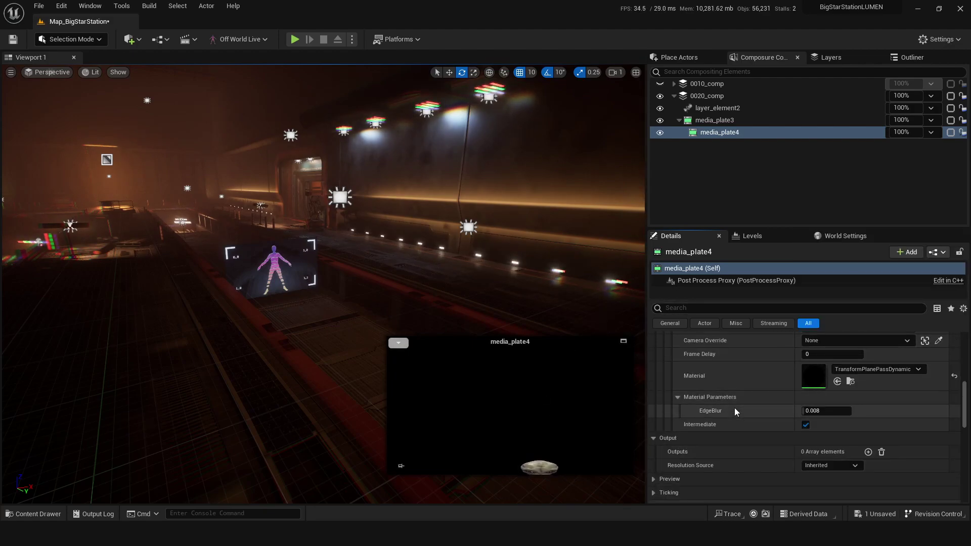
left_click(12, 40)
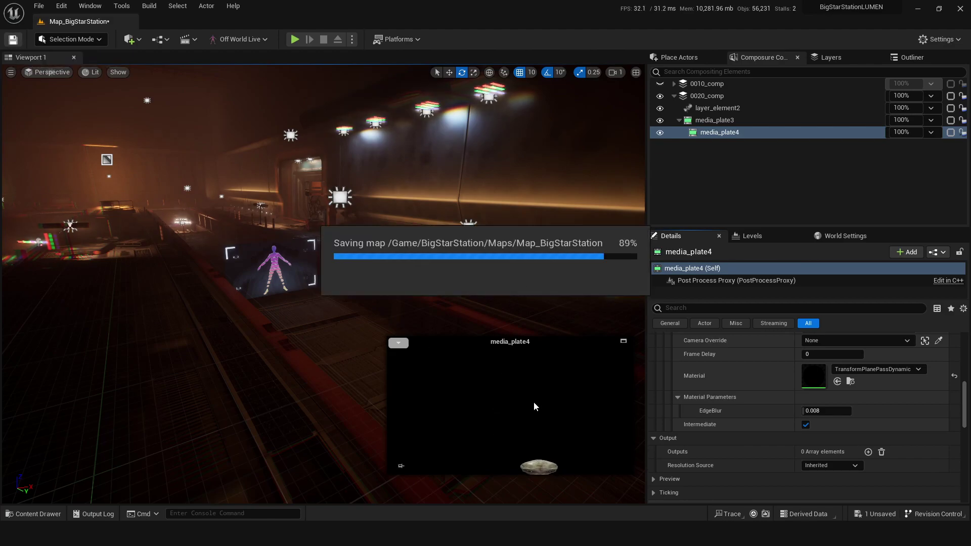
Shrink the 0020_comp preview window and move it out of the way
left_click(623, 342)
mouse_move(485, 533)
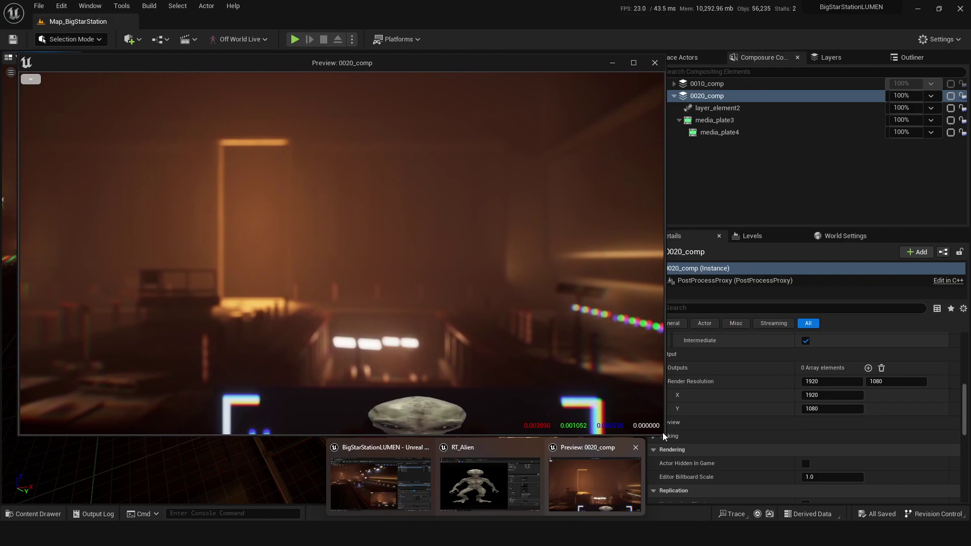
left_click_drag(664, 434, 377, 286)
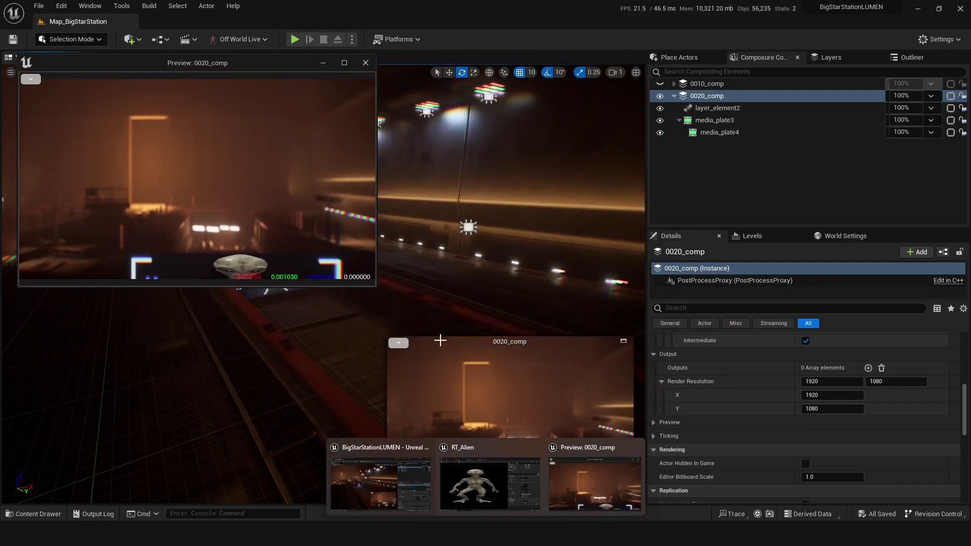
left_click_drag(109, 66, 97, 92)
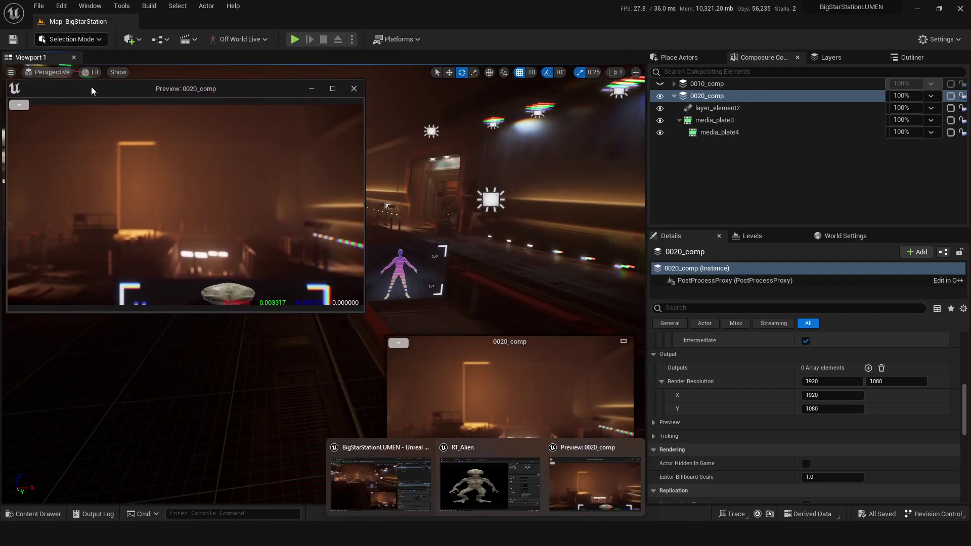
Pilot CineCameraActor3 in close on the alien plate and save the level
left_click(49, 72)
left_click(76, 185)
right_click_drag(502, 266, 521, 289)
mouse_move(476, 202)
right_mouse_down()
mouse_move(494, 207)
mouse_move(483, 195)
mouse_move(476, 202)
right_mouse_up()
key("w")
key("ctrl+s")
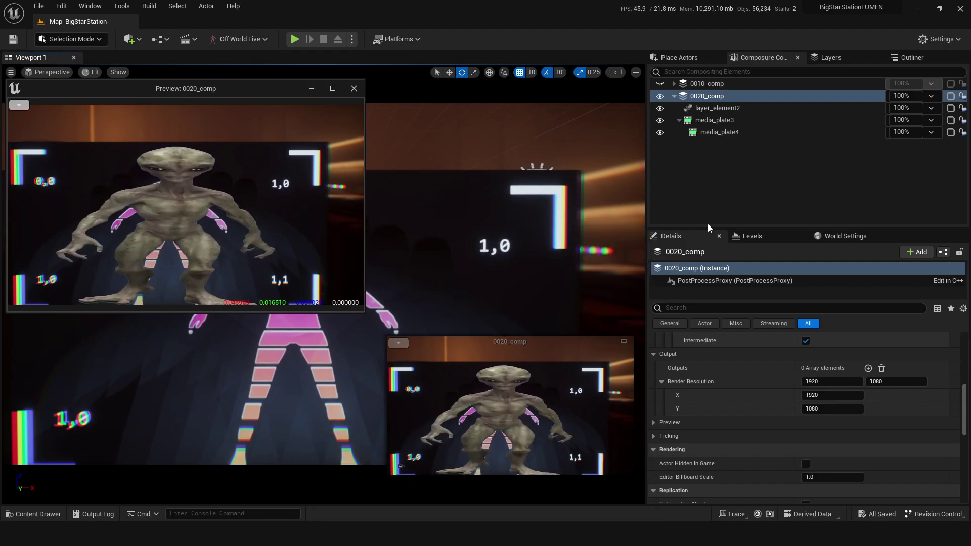
Create a new level sequence named LS_Alien in the Alien folder
left_click(564, 276)
key("ctrl+space")
right_click(438, 389)
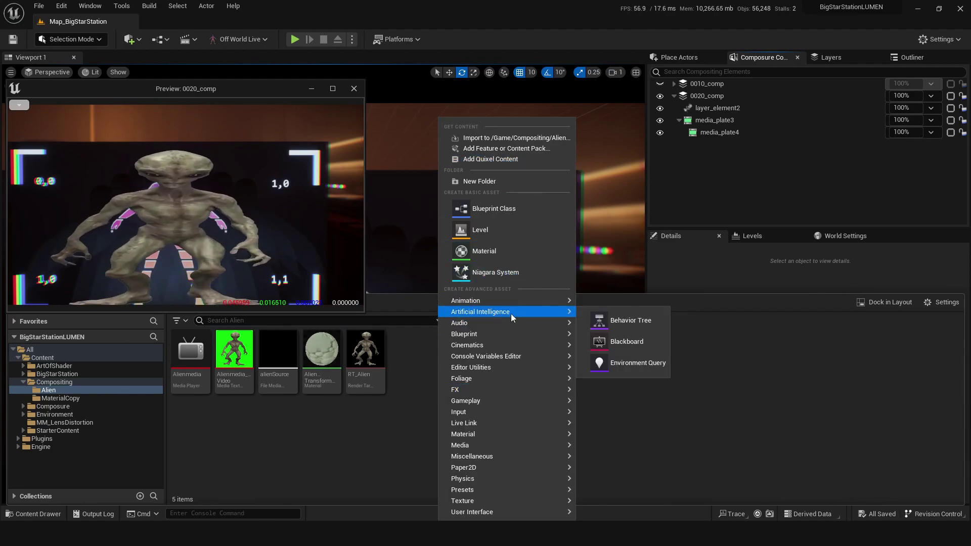
mouse_move(522, 316)
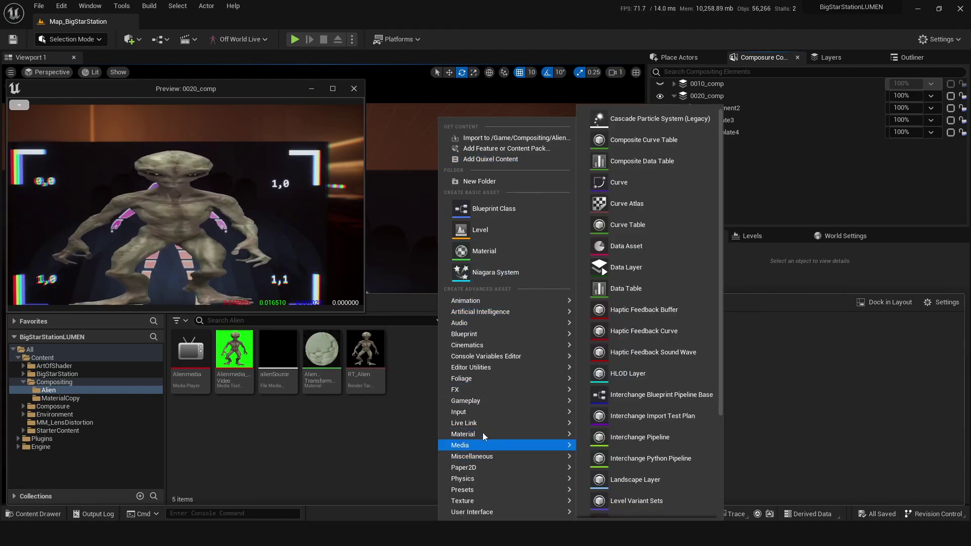
mouse_move(476, 345)
left_click(607, 376)
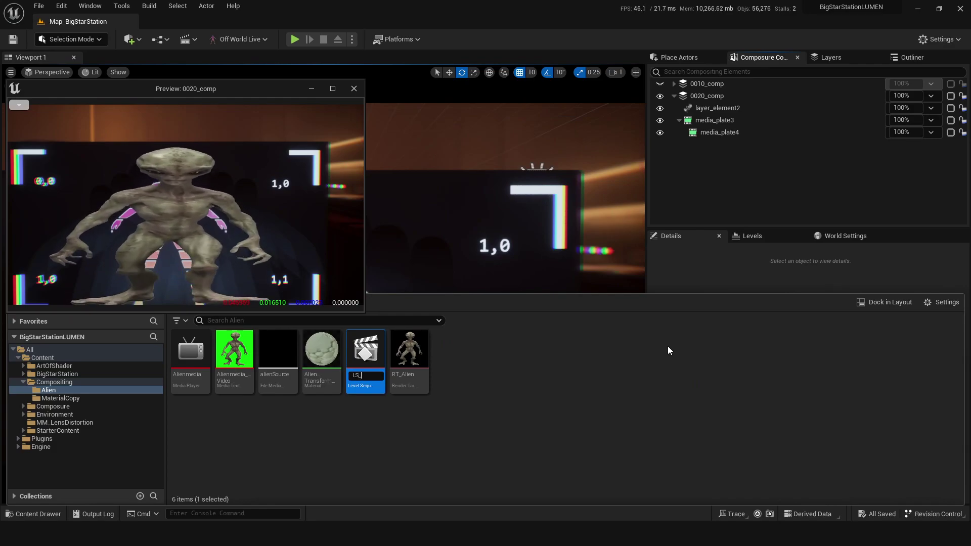
Open LS_Alien in Sequencer and add CineCameraActor3 to it
double_click(357, 346)
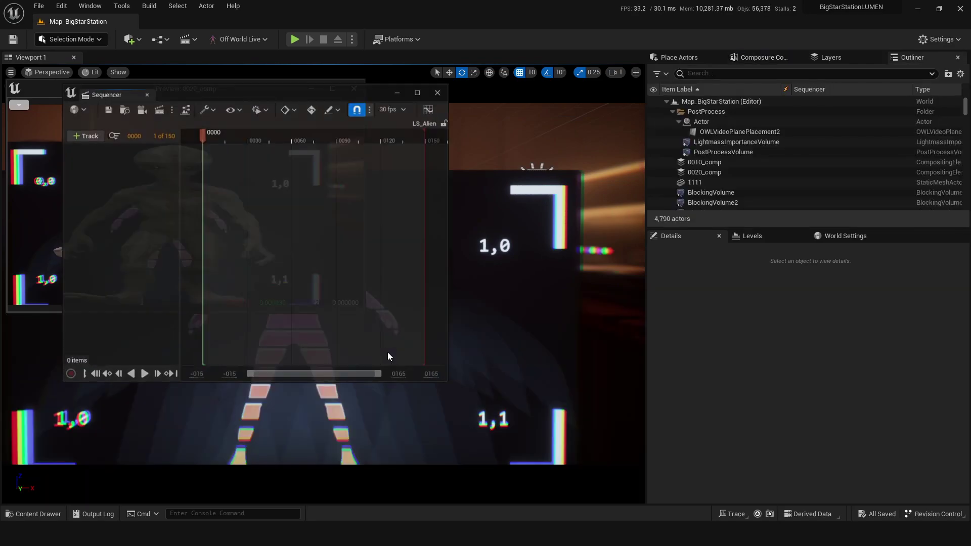
left_click(94, 133)
mouse_move(84, 147)
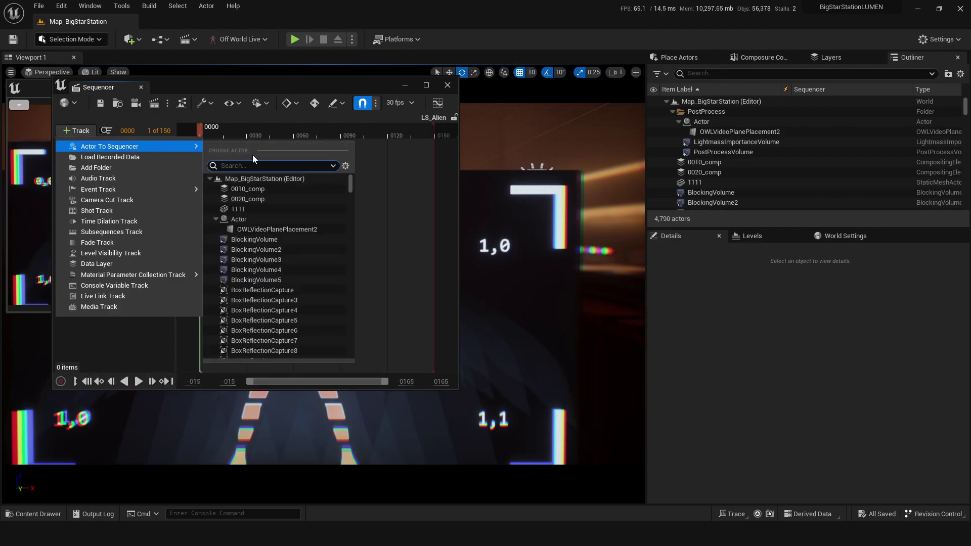
type("cine")
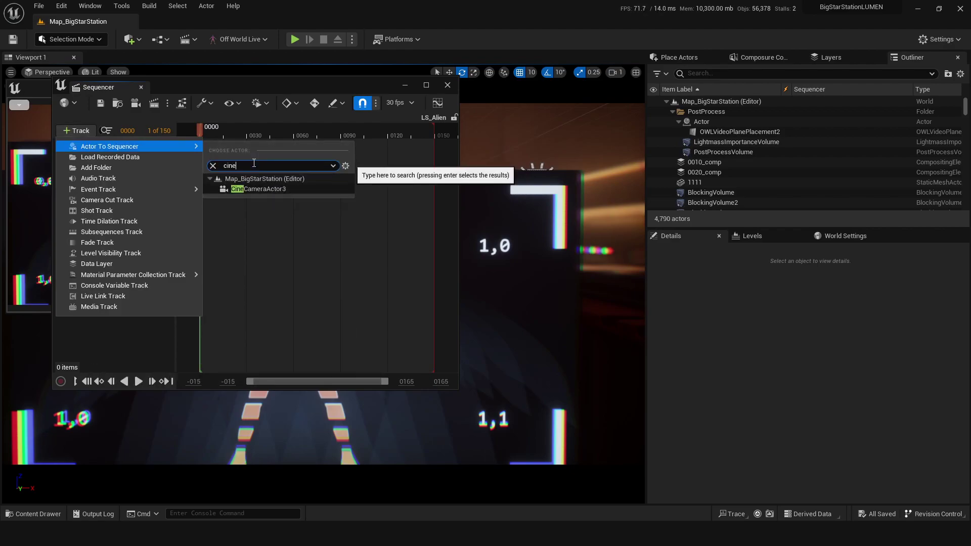
left_click(263, 191)
left_click_drag(174, 88, 412, 93)
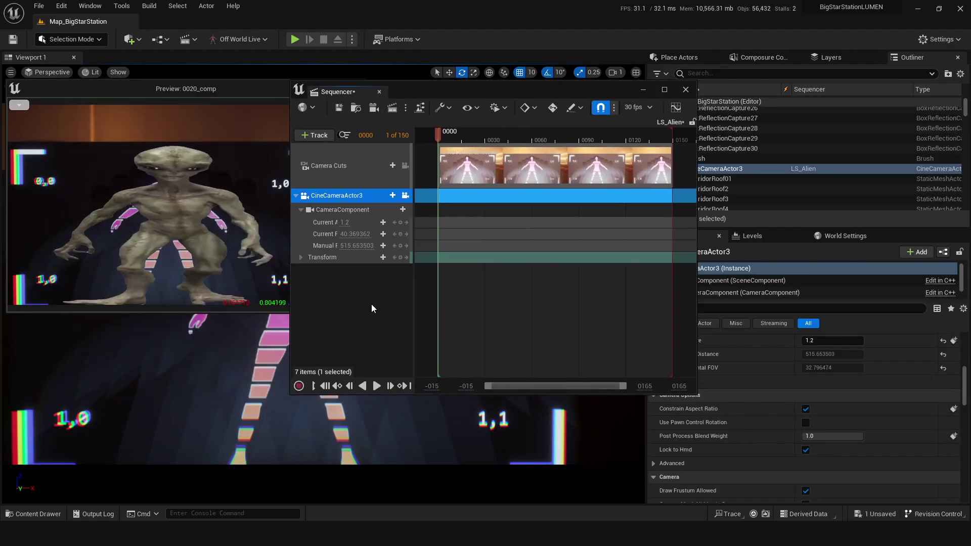
left_click(315, 135)
Add OWLVideoPlanePlacement1 to LS_Alien and frame the plane in the viewport
type("owl")
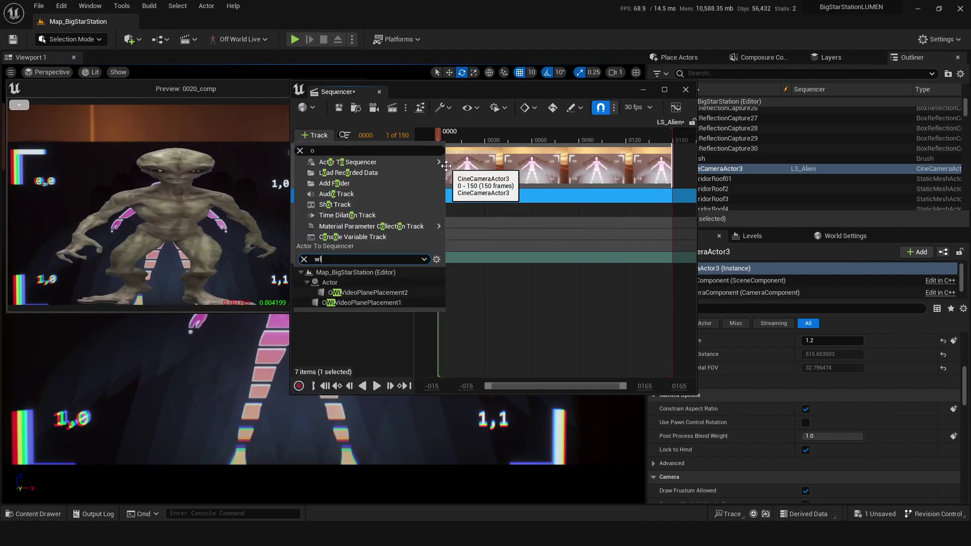
left_click(364, 302)
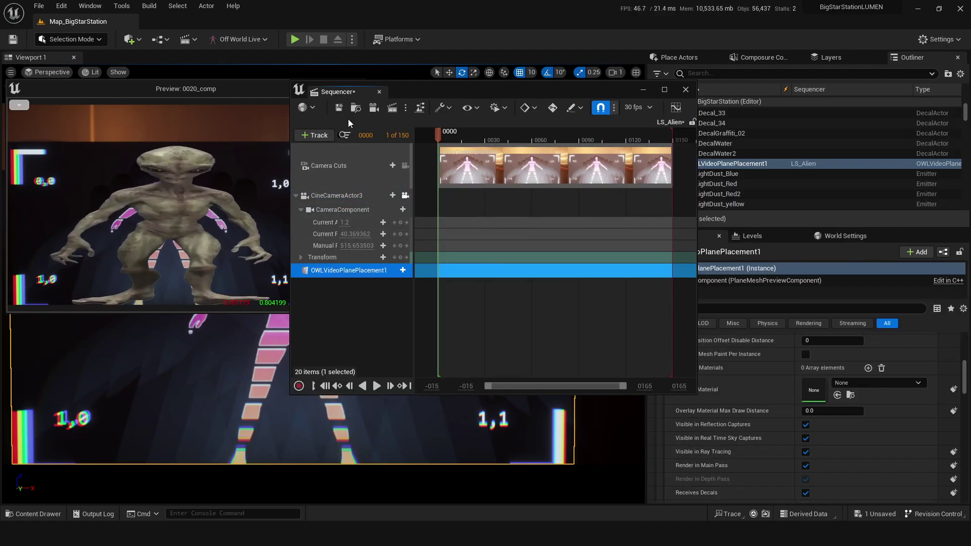
left_click_drag(398, 90, 970, 105)
left_click_drag(228, 88, 832, 115)
scroll(392, 288, "down", 5)
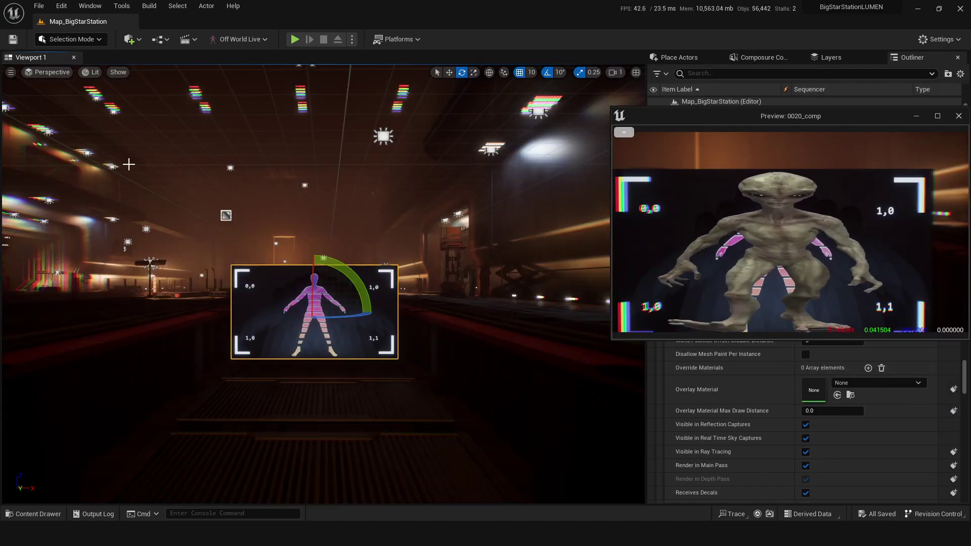
left_click_drag(392, 288, 402, 253, "alt")
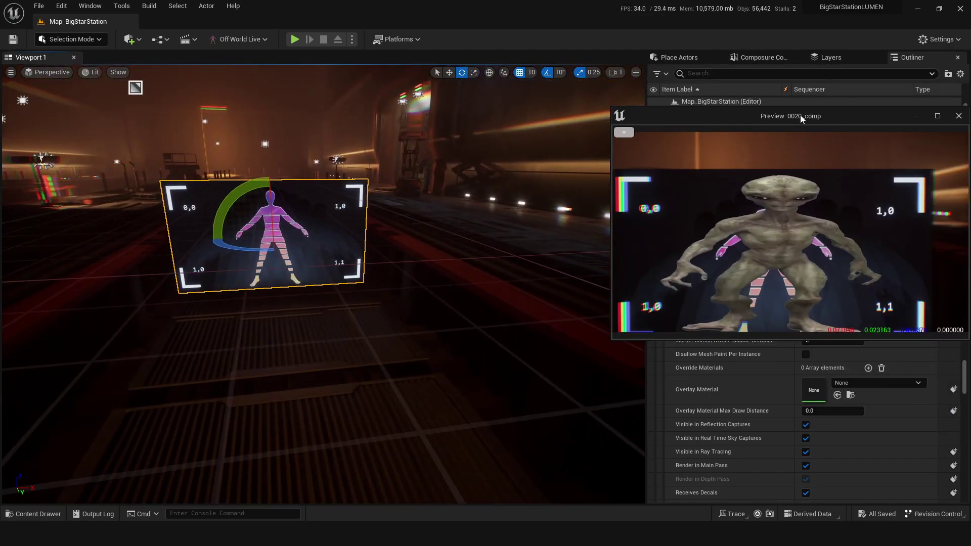
left_click_drag(806, 116, 779, 76)
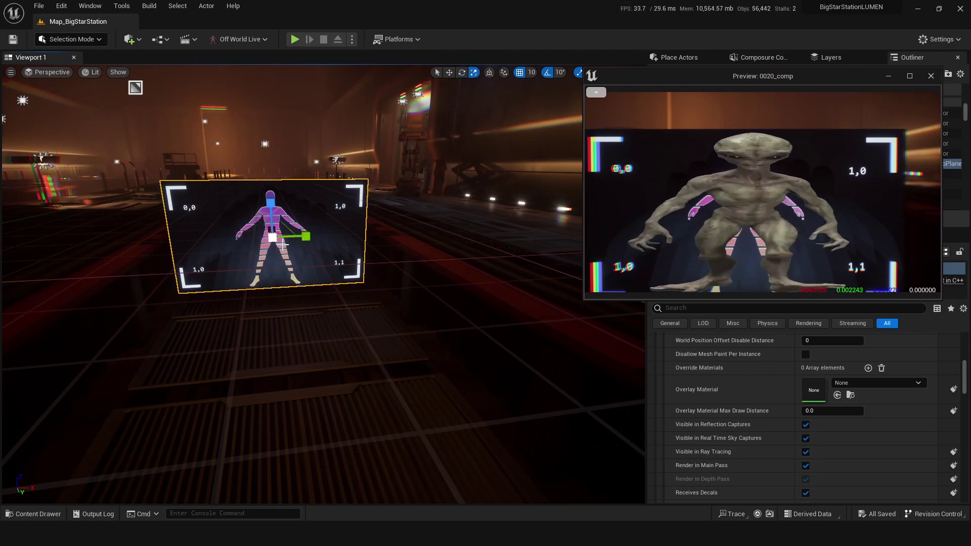
Scale the alien plane narrower on X, save, and push it farther back
key("r")
left_click_drag(306, 236, 331, 357)
key("ctrl+s")
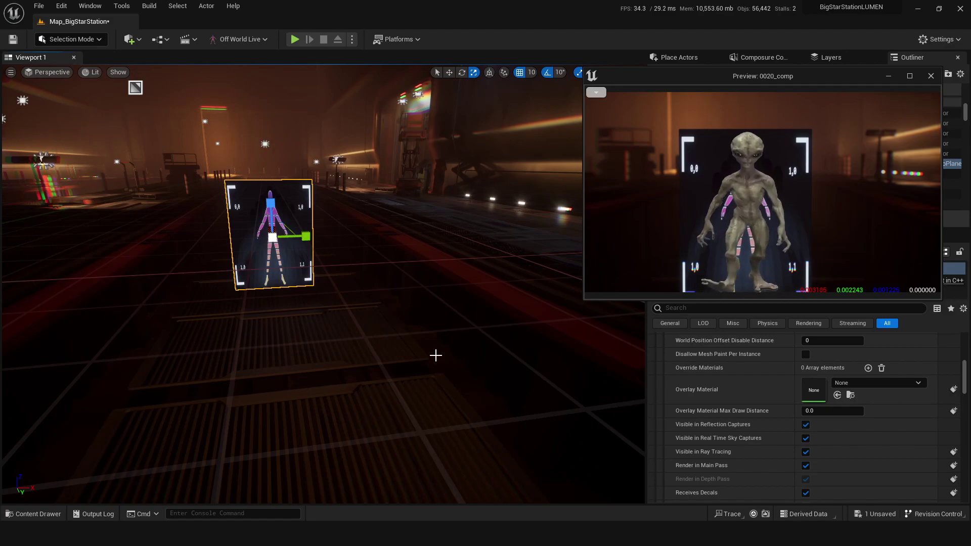
right_click_drag(435, 354, 435, 354)
right_click_drag(251, 243, 251, 242)
key("w")
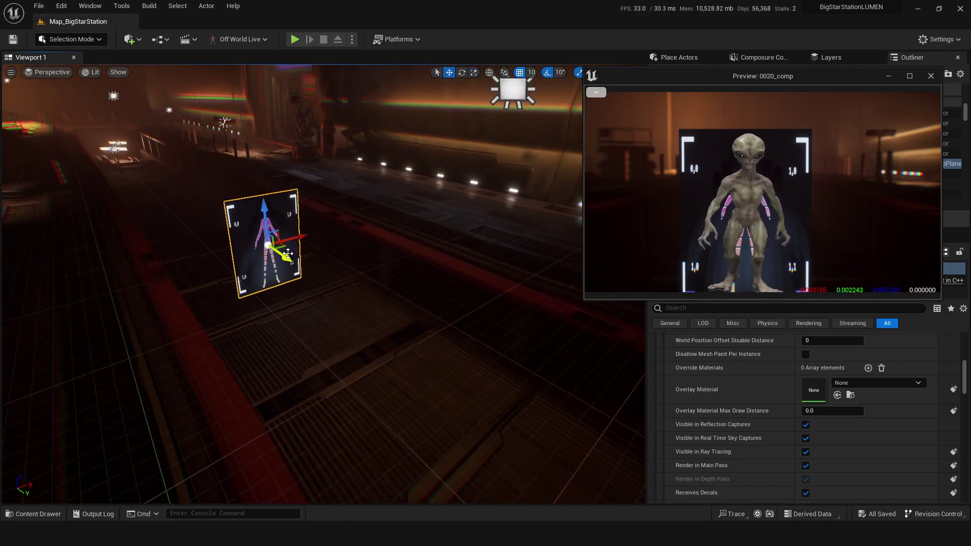
left_click_drag(278, 258, 145, 161)
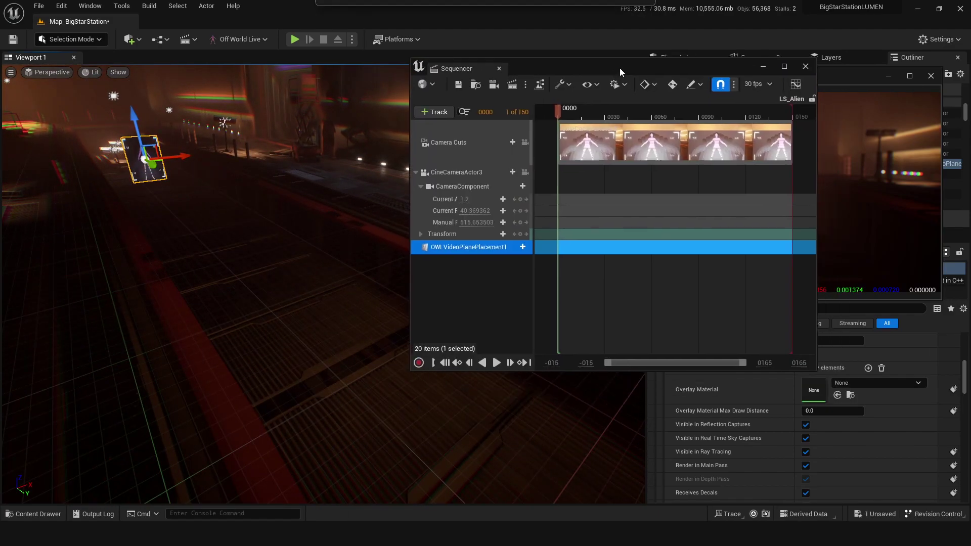
Add a Transform track to the plane and key it moving toward centre at the sequence end
left_click(524, 244)
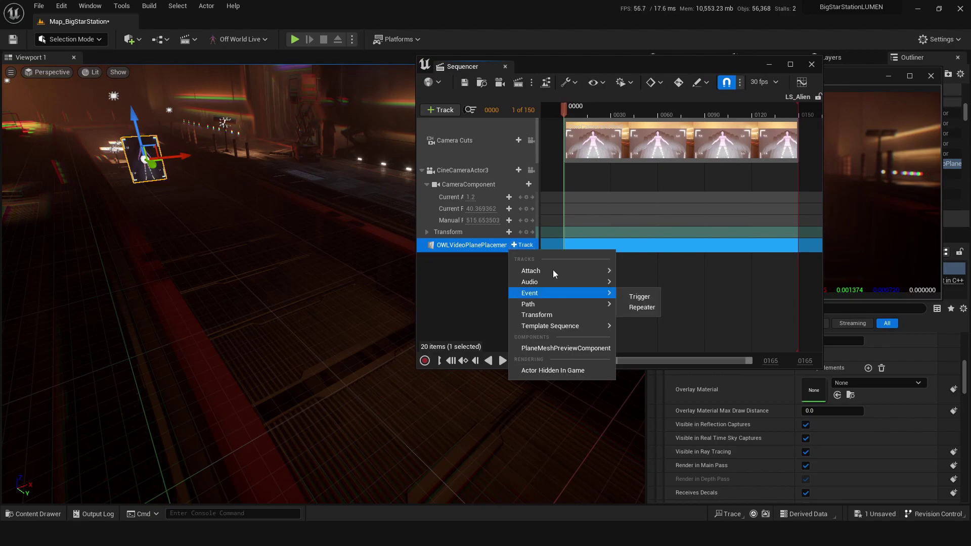
left_click(537, 314)
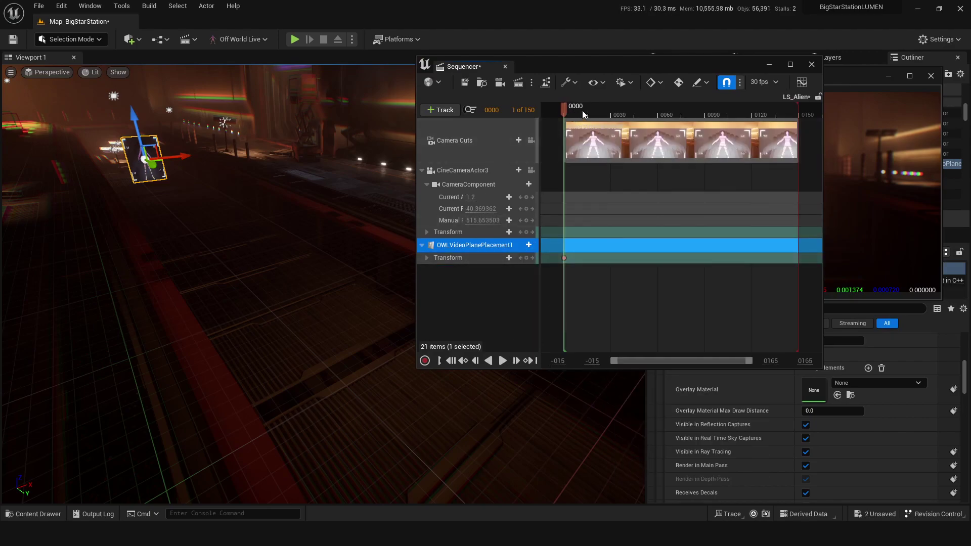
left_click_drag(570, 118, 785, 114)
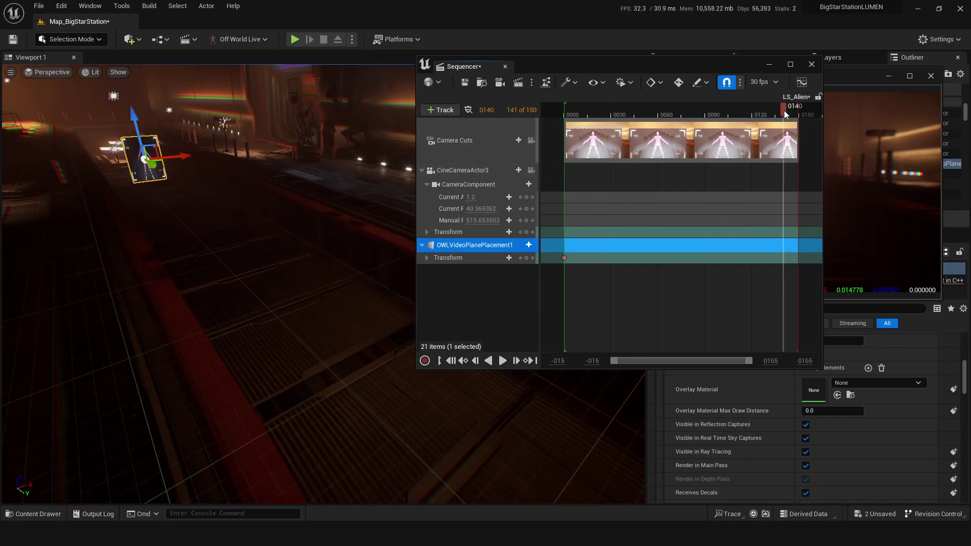
right_click_drag(151, 169, 162, 203)
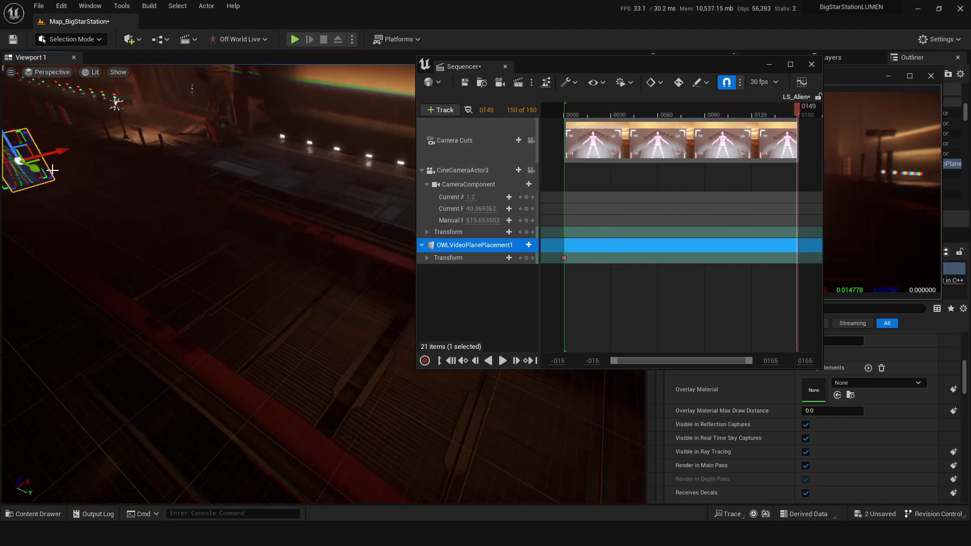
left_click_drag(34, 168, 441, 390)
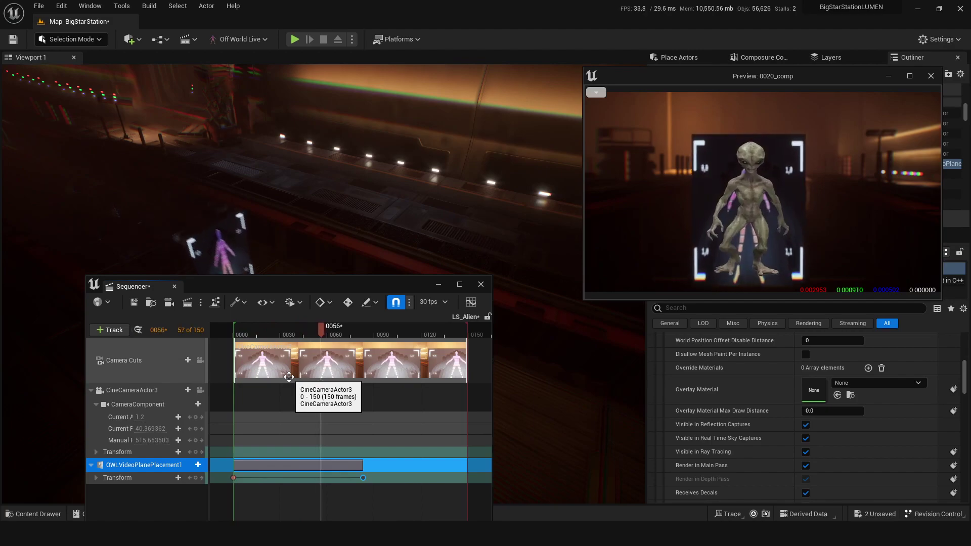
left_click(244, 332)
key("space")
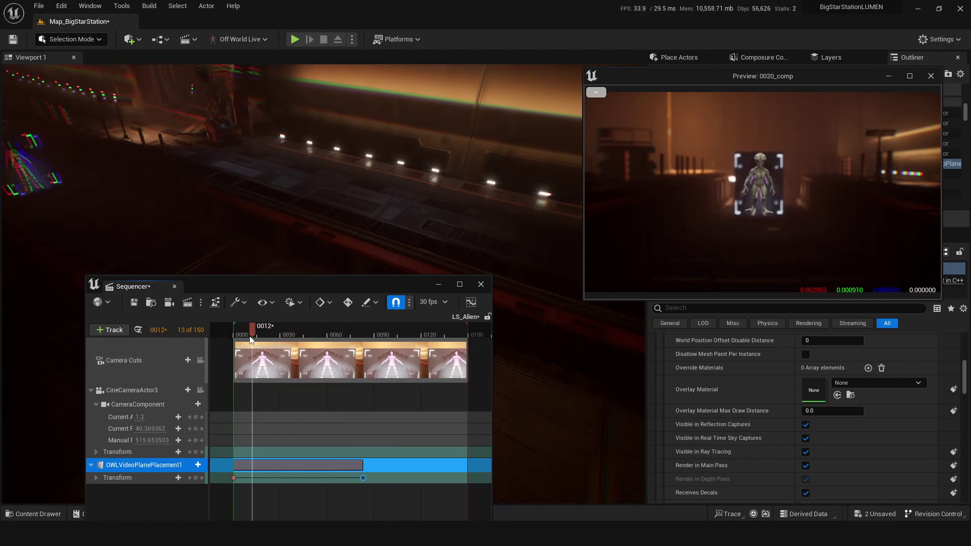
key("space")
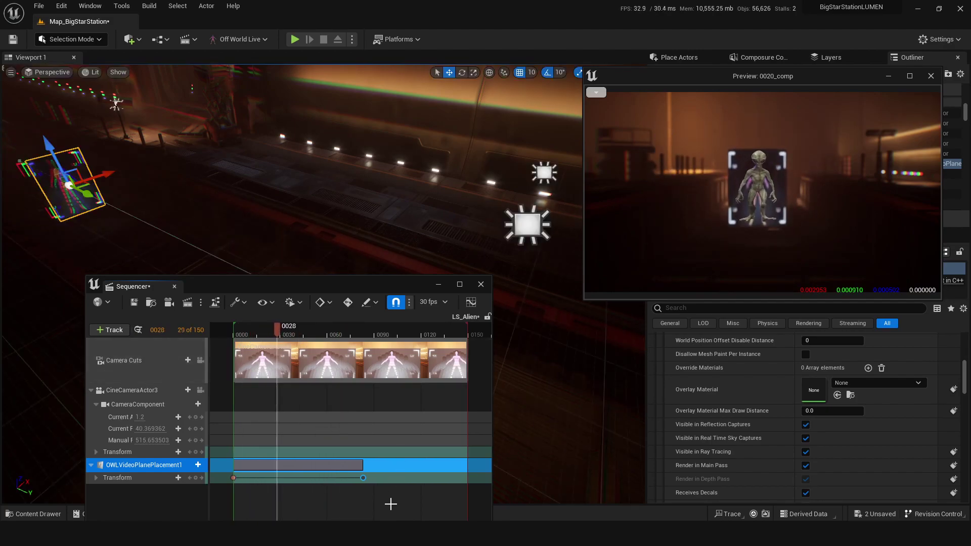
Make the transform keys linear and extend the plane's section to about frame 130
right_click(233, 479)
left_click(246, 400)
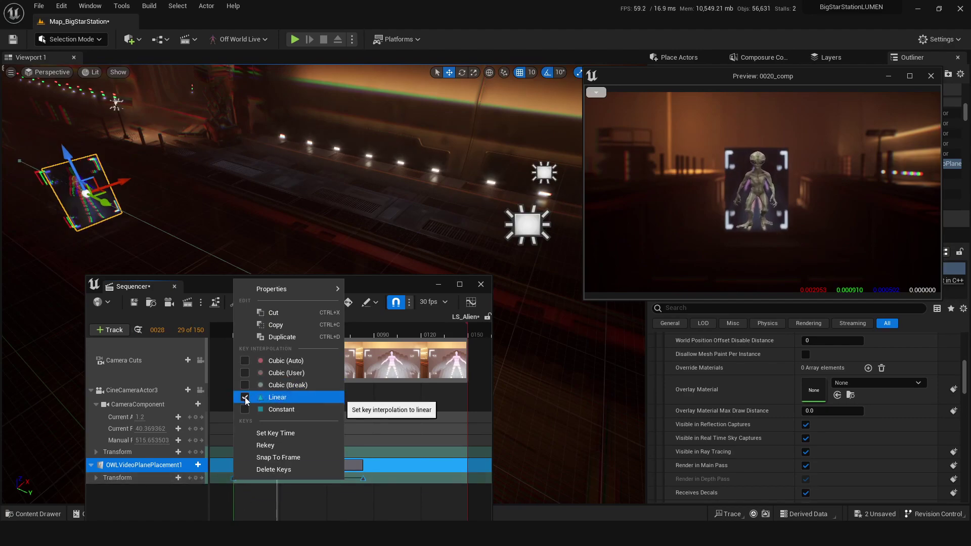
left_click(234, 334)
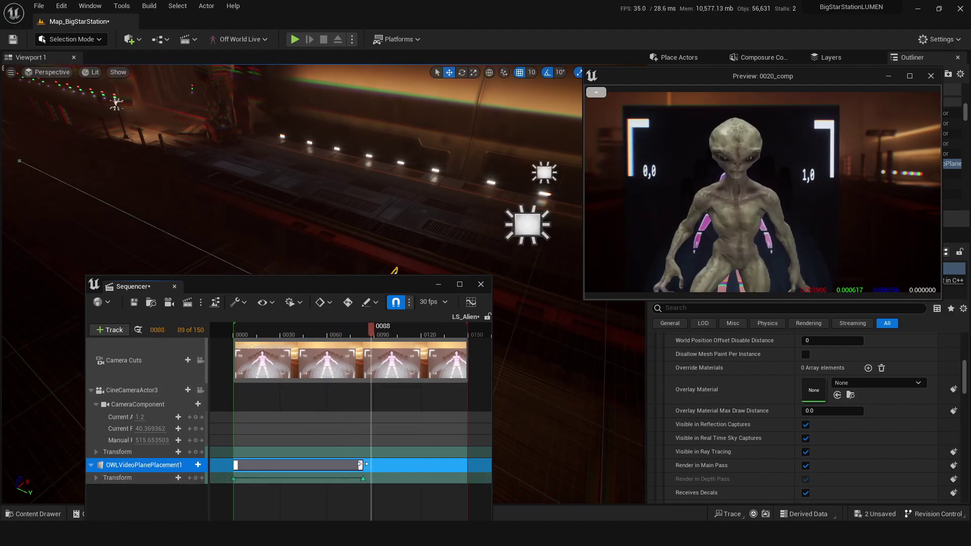
left_click_drag(371, 463, 436, 465)
left_click(232, 332)
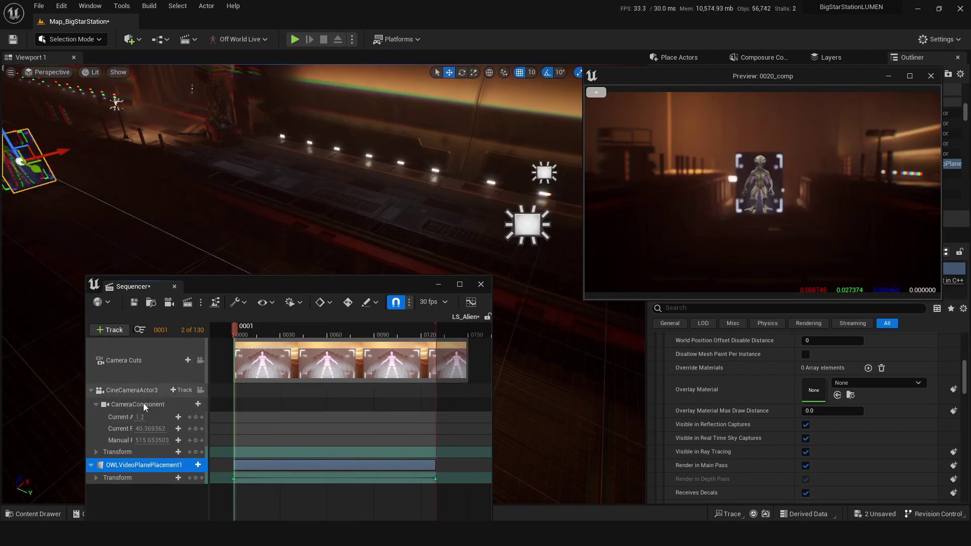
Add a Transform track to CineCameraActor3, pilot it toward the alien panel, and key focus at frame 1
left_click(181, 391)
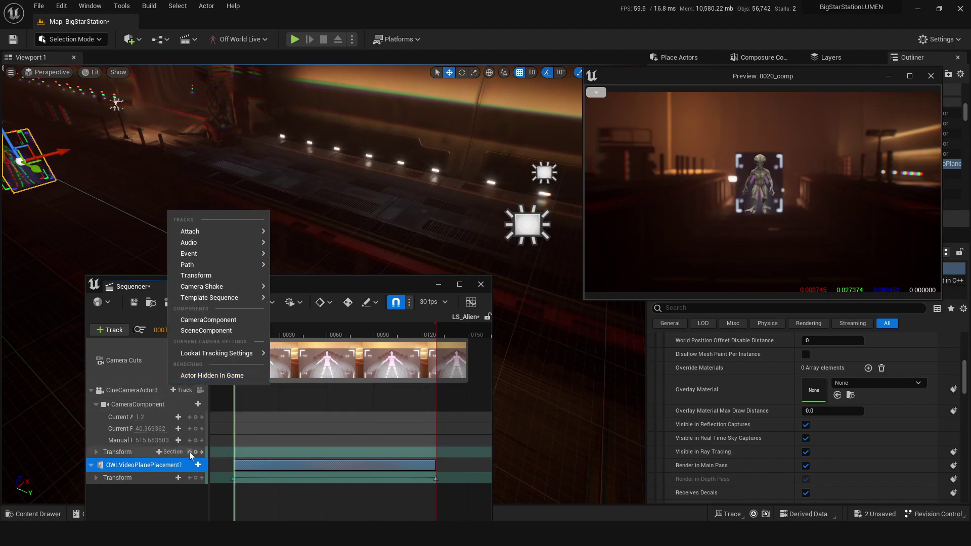
left_click(190, 455)
left_click(58, 74)
left_click(84, 185)
mouse_move(367, 271)
right_mouse_down()
mouse_move(405, 269)
mouse_move(366, 271)
right_mouse_up()
key("w")
right_click_drag(468, 212, 446, 208)
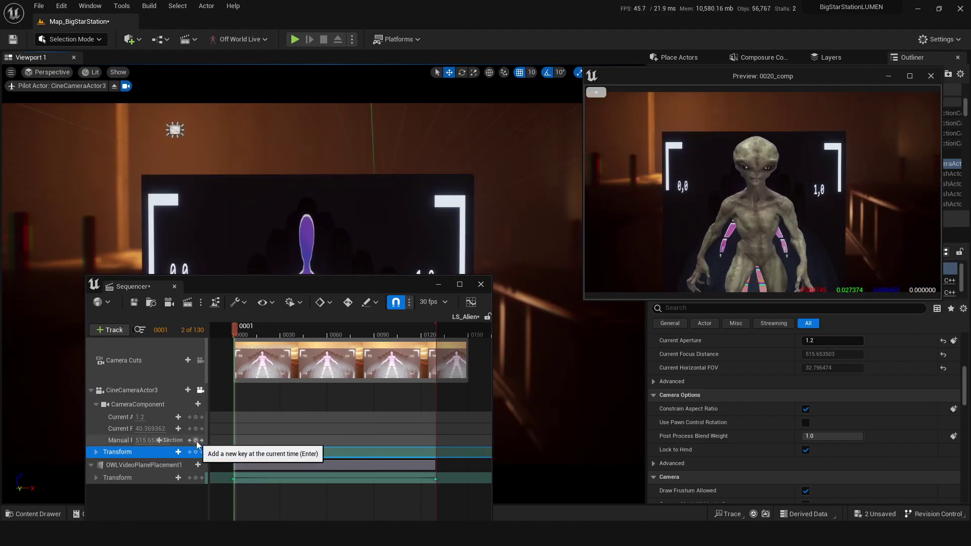
left_click(196, 441)
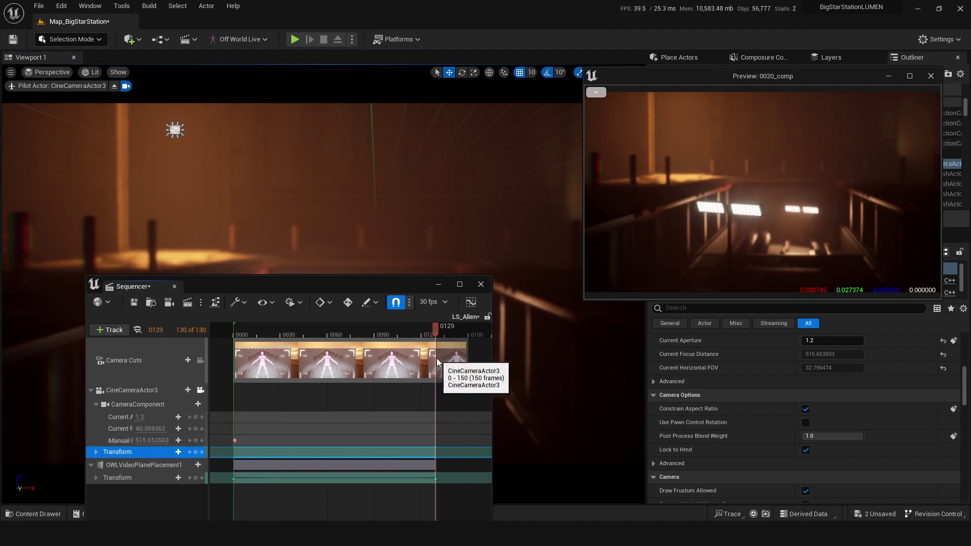
Reframe the panel from farther back and key the camera position at frame 0129
key("s")
right_click_drag(444, 214, 420, 218)
key("a")
key("w")
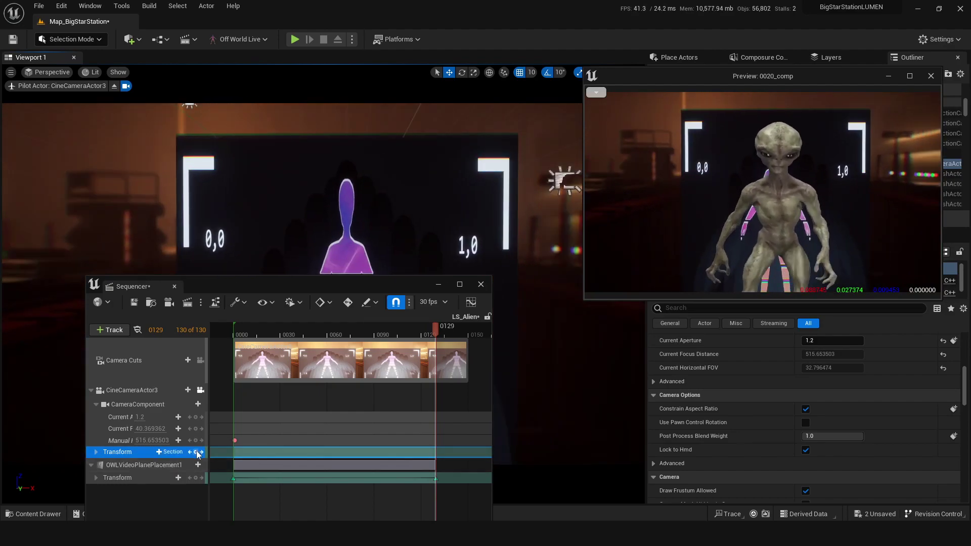
left_click(196, 452)
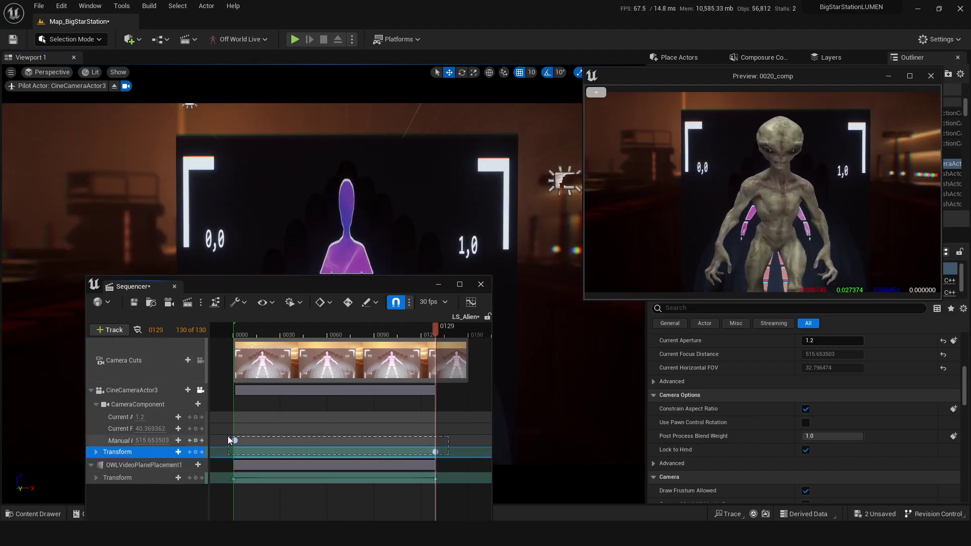
At the sequence start, aim the camera at the mannequin panel and save
left_click_drag(413, 329, 229, 340)
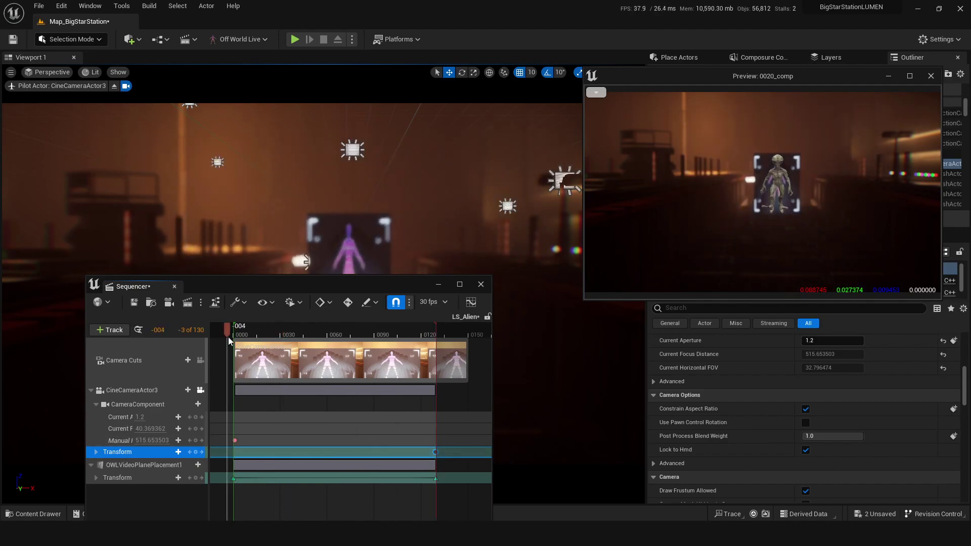
key("w")
right_click_drag(346, 253, 342, 249)
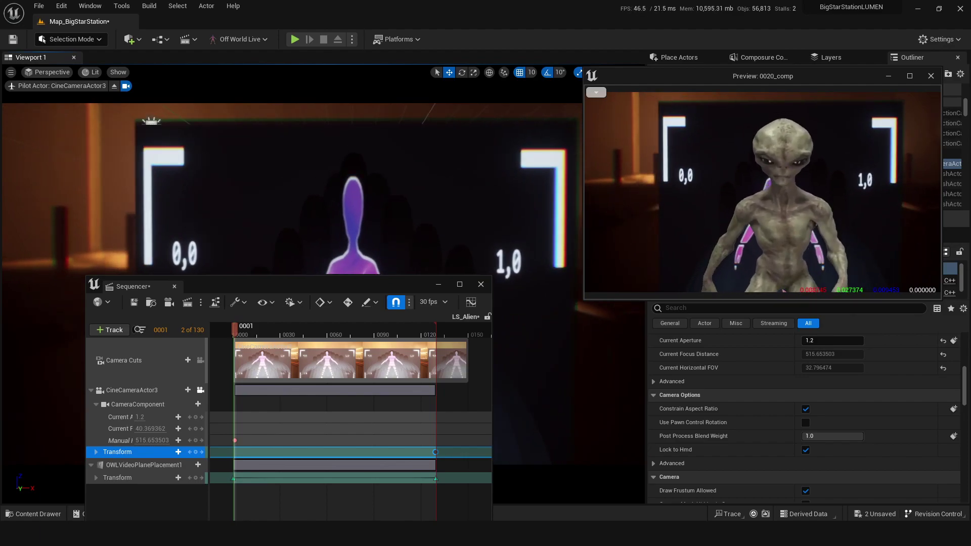
left_click(134, 303)
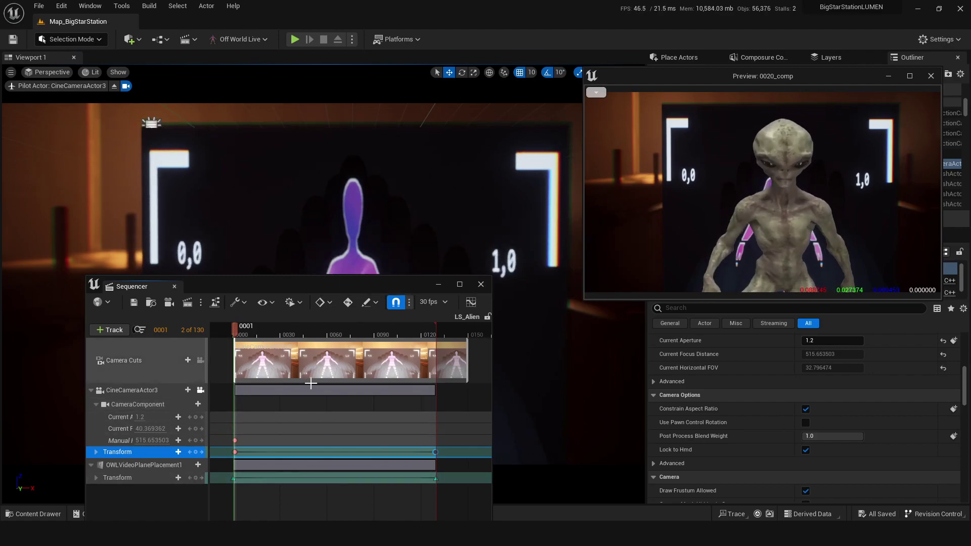
Delete the focus distance key at frame 1 and play back the camera move
left_click_drag(250, 444, 217, 431)
key("Delete")
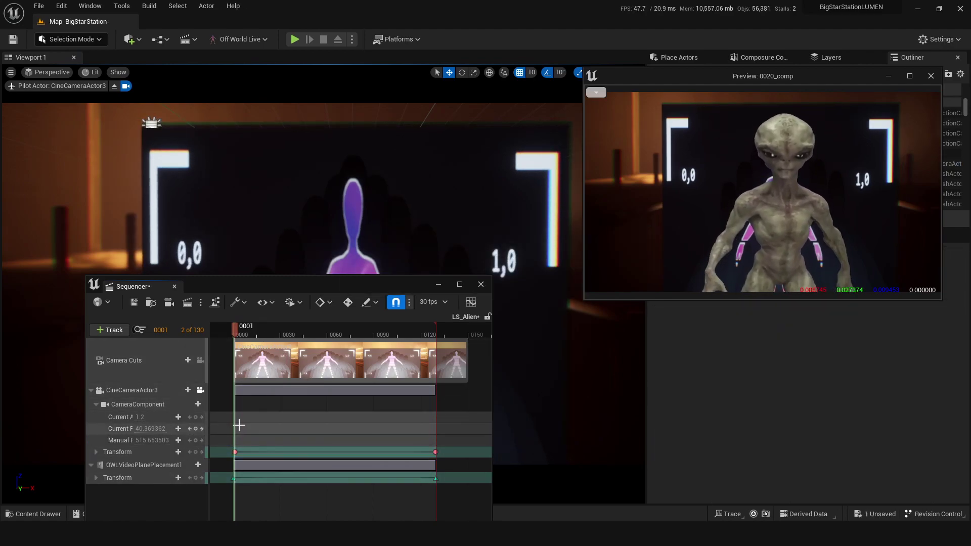
key("space")
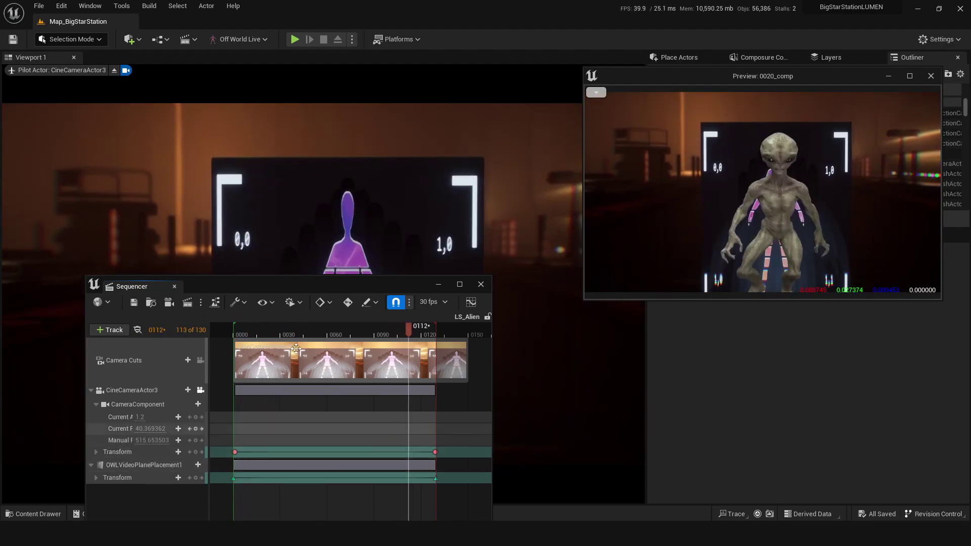
left_click(237, 336)
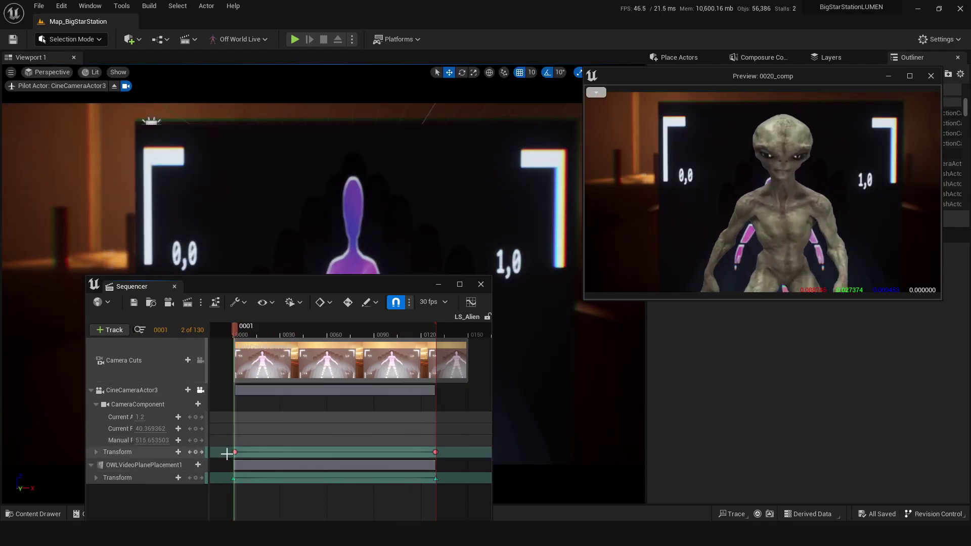
left_click(436, 452)
key("space")
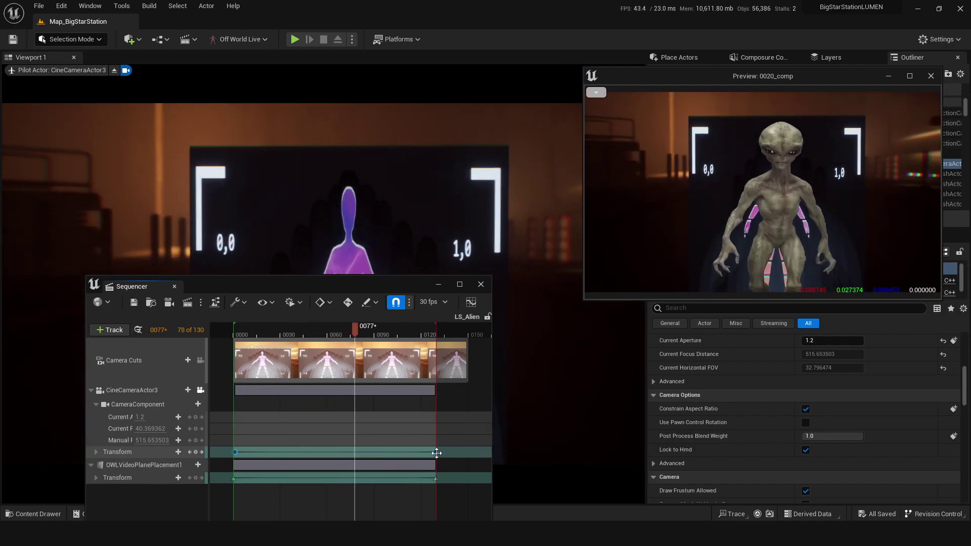
key("space")
key("space")
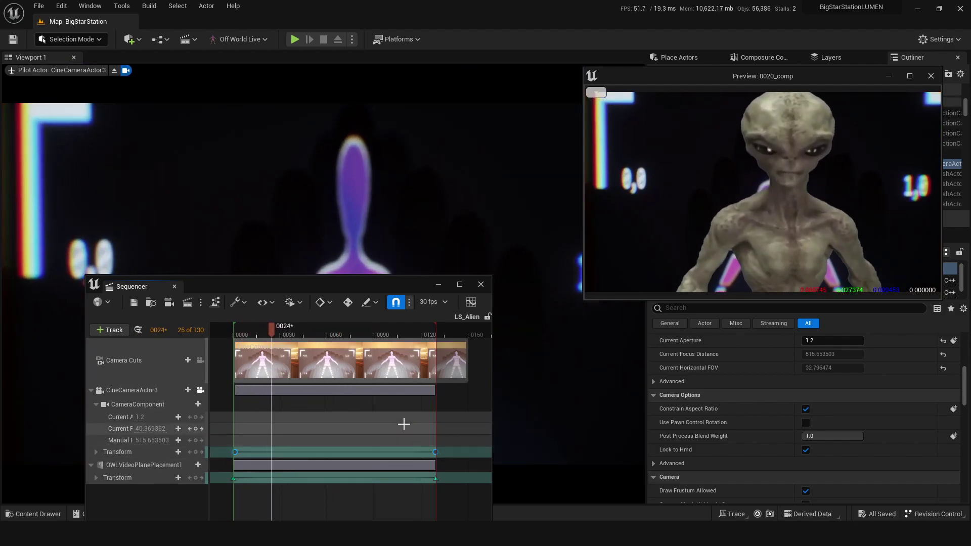
key("space")
left_click(458, 257)
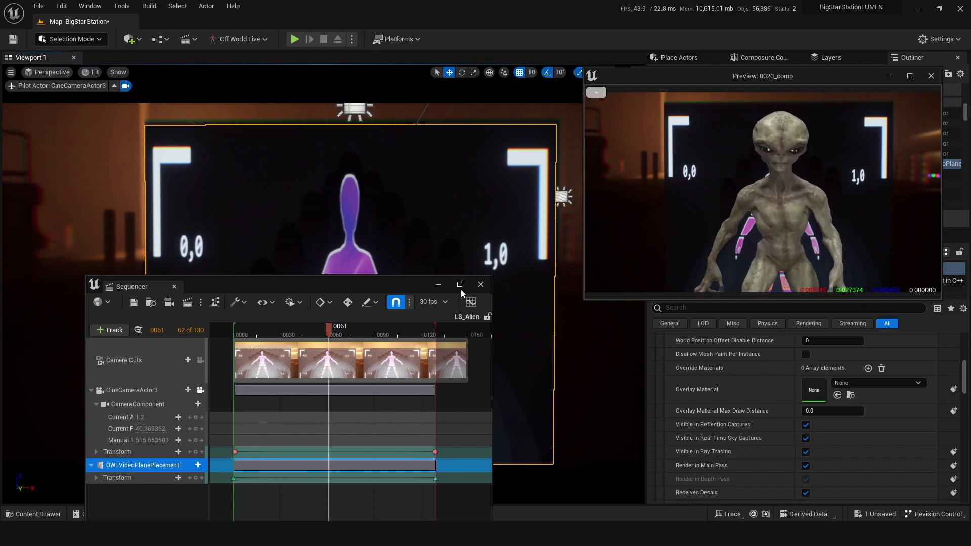
Filter the video plane's MeshComponent properties by 'vis' and untick Visible
left_click_drag(721, 81, 281, 99)
left_click(700, 281)
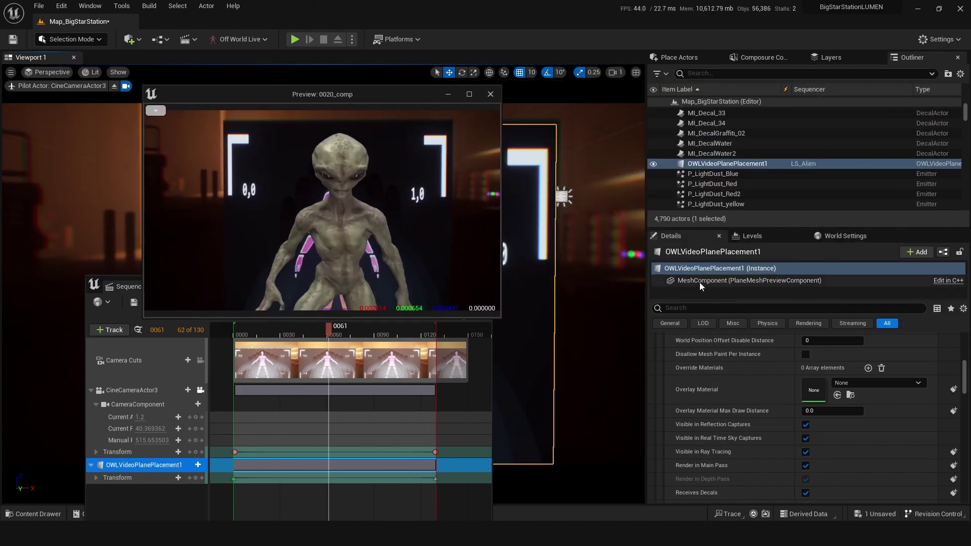
left_click(678, 308)
type("vis")
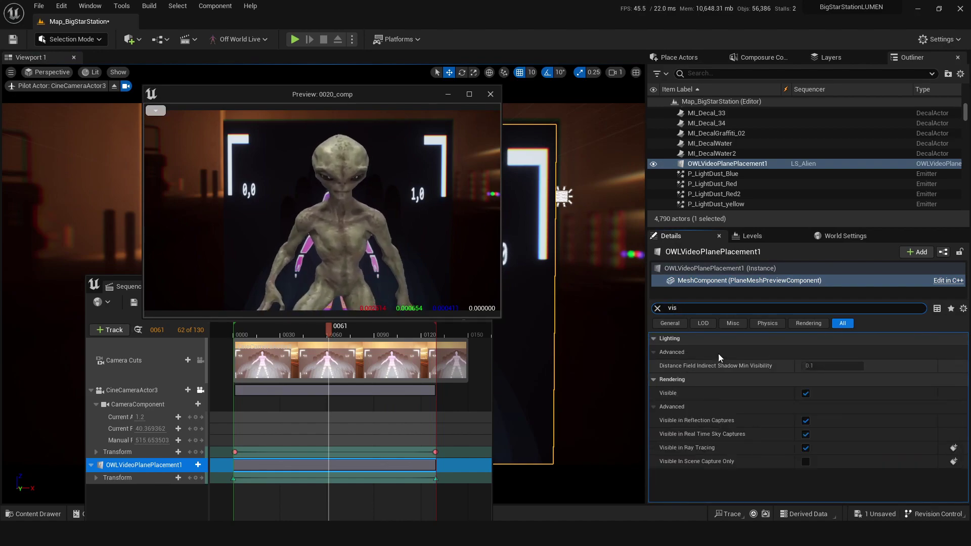
left_click(806, 393)
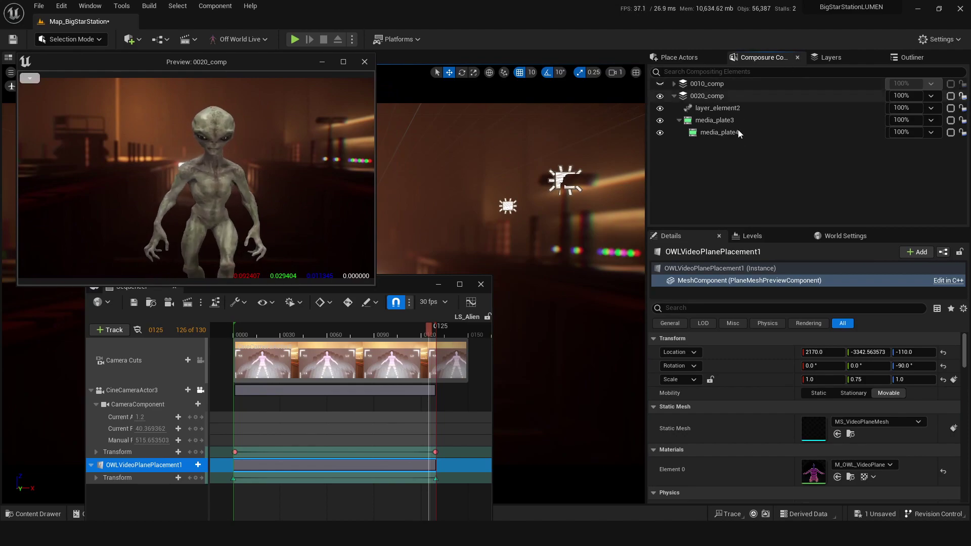
Add a Compositing Element Material Pass using M_ColorGradeRange to media_plate4
left_click(717, 121)
scroll(756, 394, "down", 5)
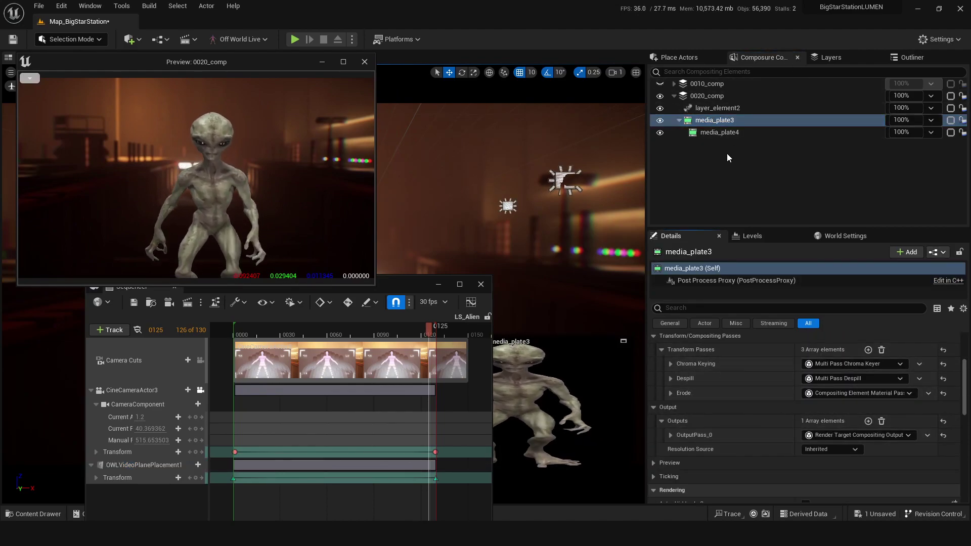
left_click(717, 133)
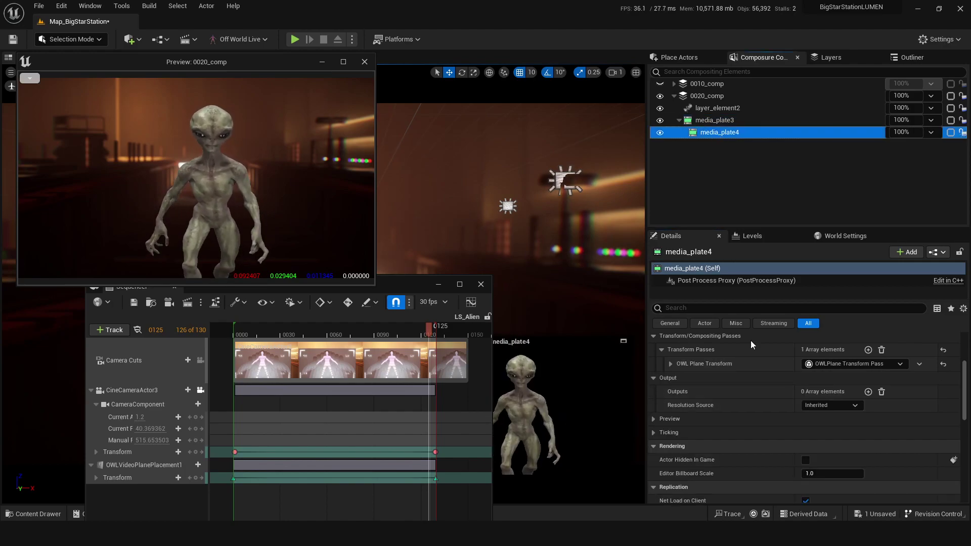
left_click(868, 350)
left_click(859, 378)
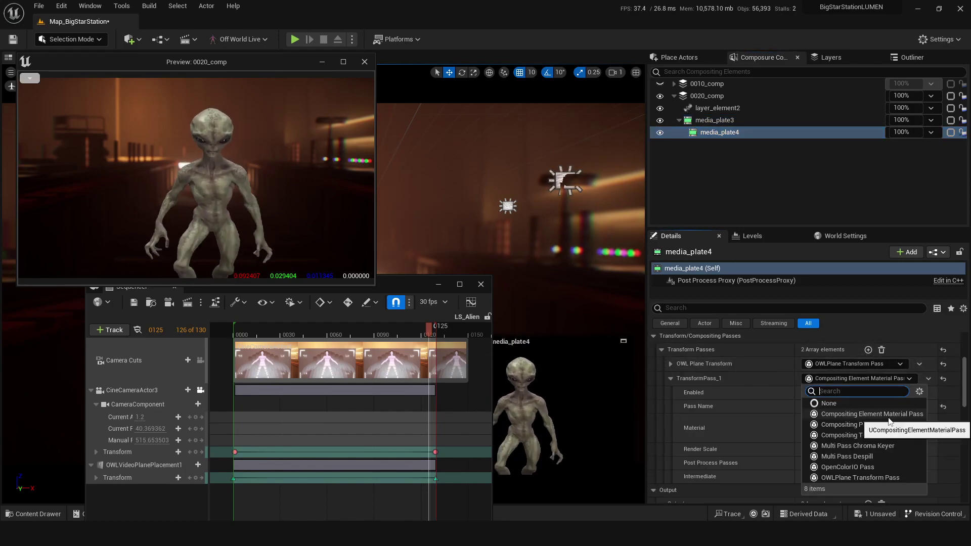
left_click(889, 418)
left_click(875, 422)
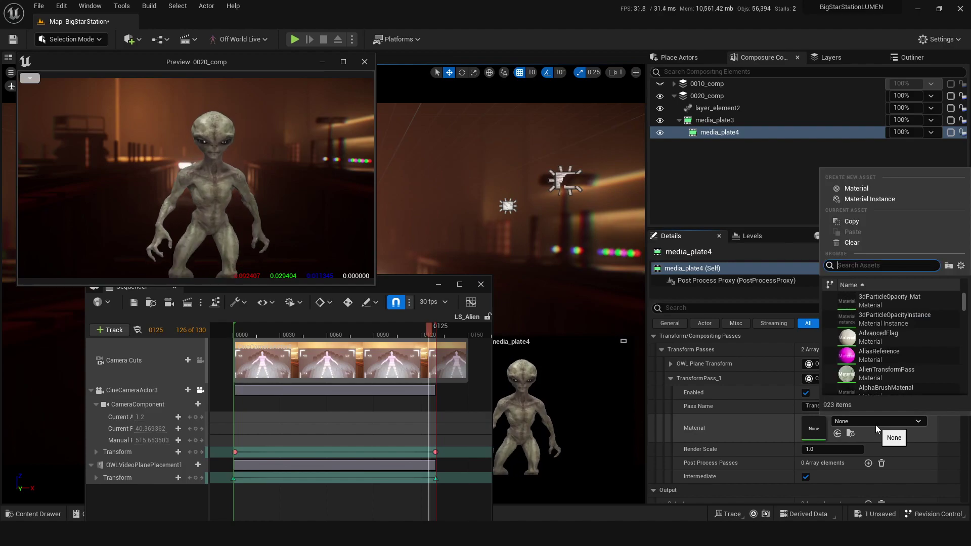
type("color")
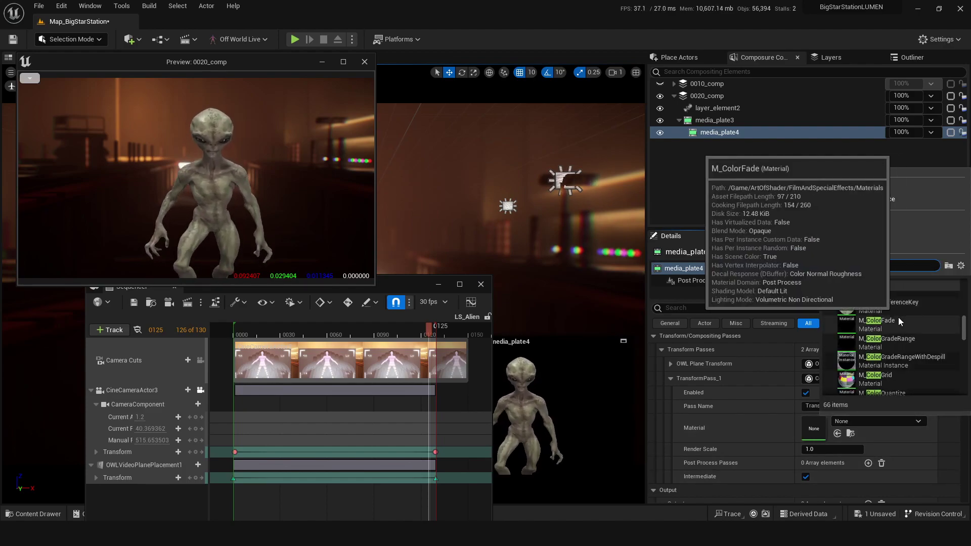
left_click(893, 342)
Tint the pass's ColorSaturation, settling on lavender
scroll(827, 415, "down", 3)
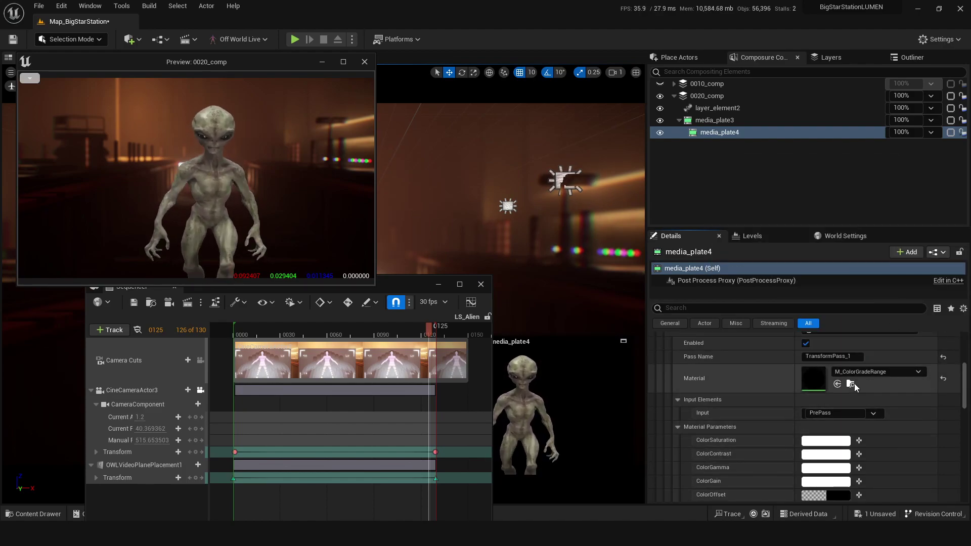
left_click(825, 375)
mouse_move(671, 356)
left_mouse_down()
mouse_move(638, 365)
mouse_move(636, 322)
mouse_move(654, 333)
mouse_move(659, 307)
mouse_move(684, 323)
mouse_move(653, 326)
mouse_move(665, 335)
mouse_move(656, 347)
left_mouse_up()
left_click(742, 504)
scroll(763, 441, "up", 3)
left_click(873, 397)
left_click(833, 407)
left_click(828, 425)
left_click(749, 504)
Tint ColorContrast pale yellow, ColorGamma warmer yellow, and ColorGain lavender
left_click(819, 439)
left_click(742, 504)
left_click(818, 457)
left_click_drag(740, 353, 744, 318)
left_click_drag(725, 320, 724, 307)
left_click_drag(683, 344, 651, 323)
left_click(743, 505)
left_click(821, 466)
left_click(746, 505)
Try a ColorOffset tint, discard it, and save all changed packages
left_click(825, 479)
left_click(689, 359)
left_click(761, 340)
left_click(810, 504)
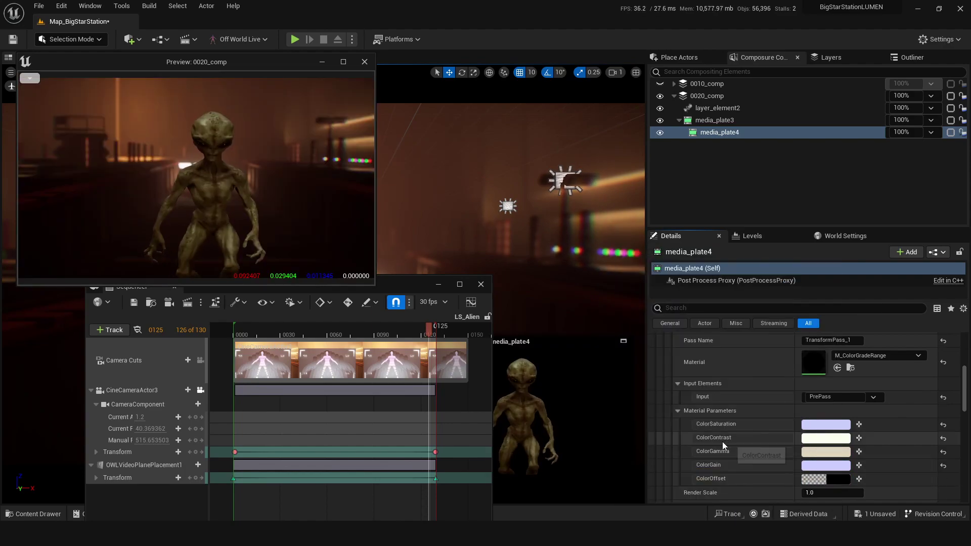
scroll(734, 420, "up", 2)
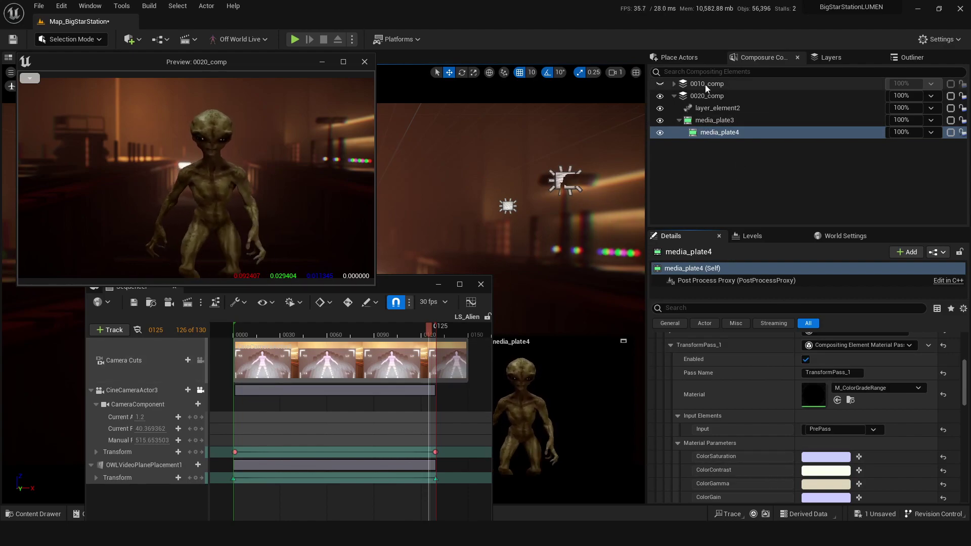
left_click(12, 40)
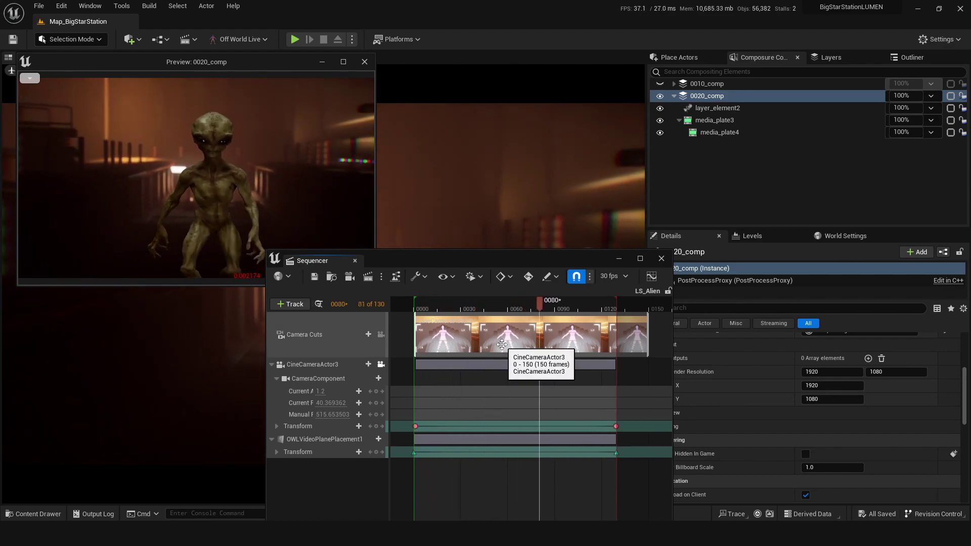
Stop playback and add the 0020_comp element to LS_Alien as an actor track
left_click_drag(462, 265, 646, 199)
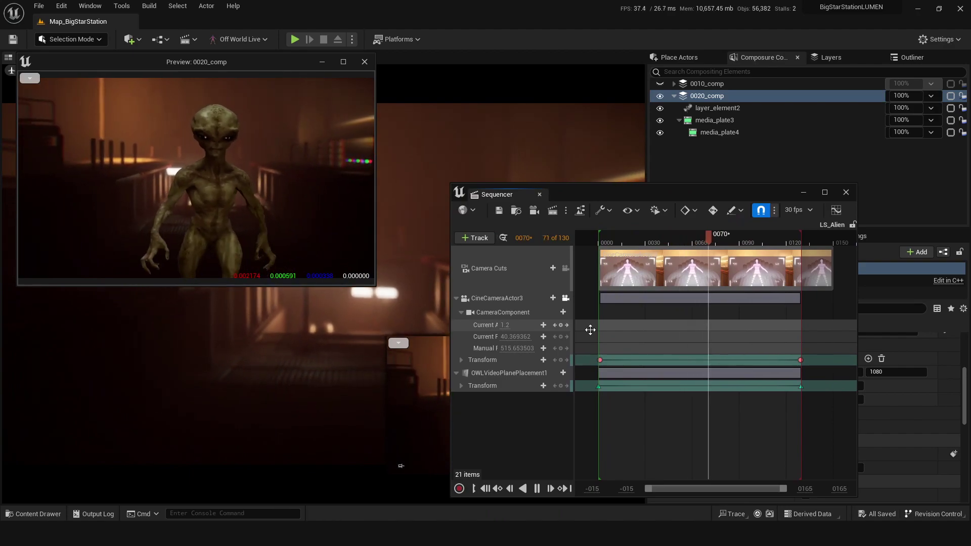
key("space")
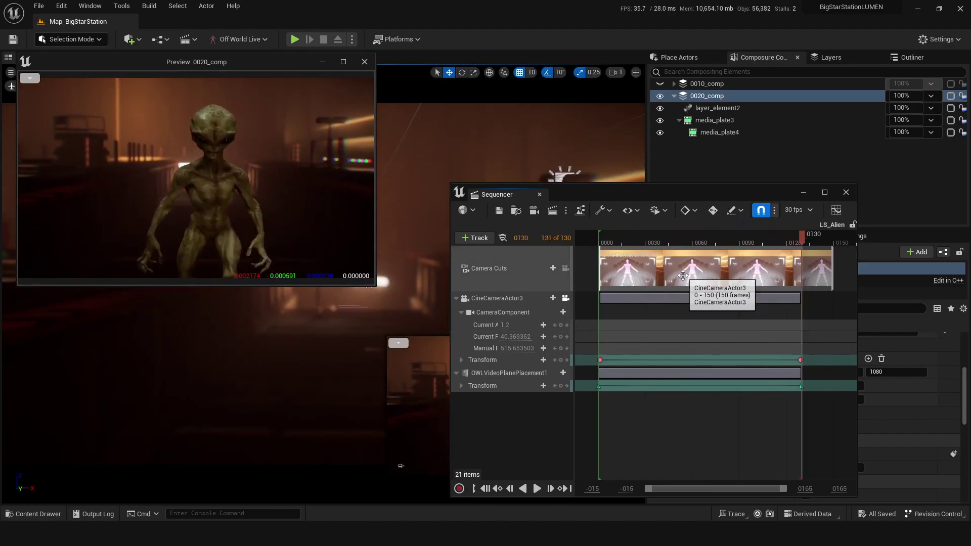
left_click(605, 241)
left_click(482, 242)
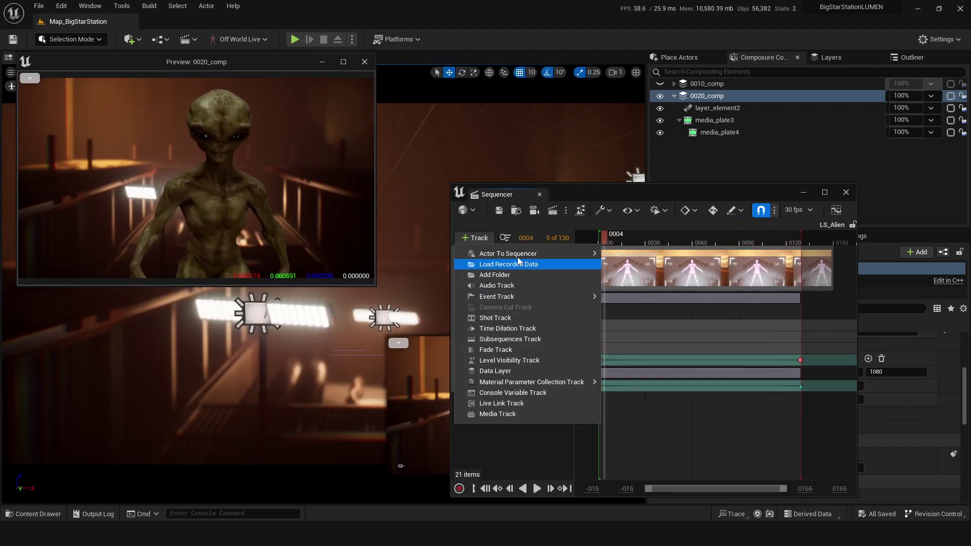
mouse_move(581, 254)
left_click(629, 258)
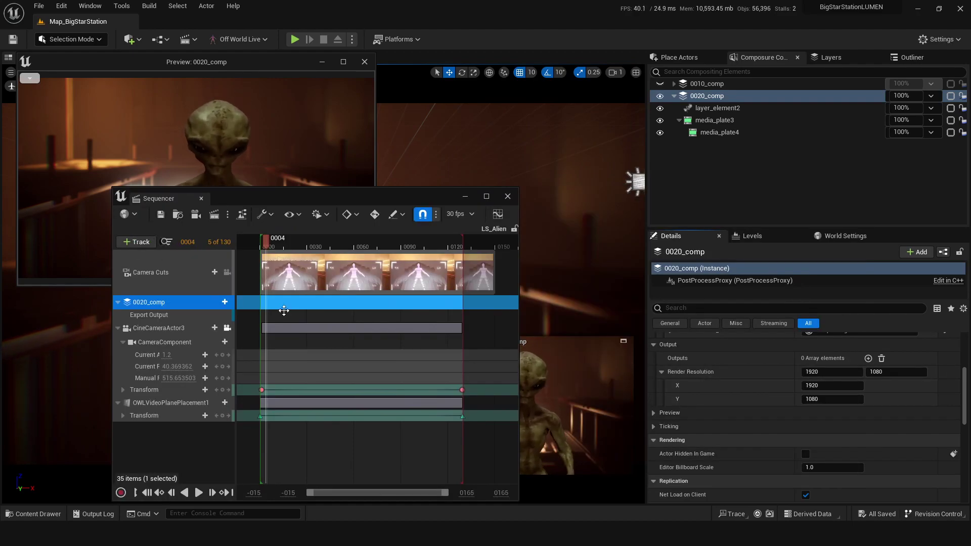
scroll(759, 364, "up", 4)
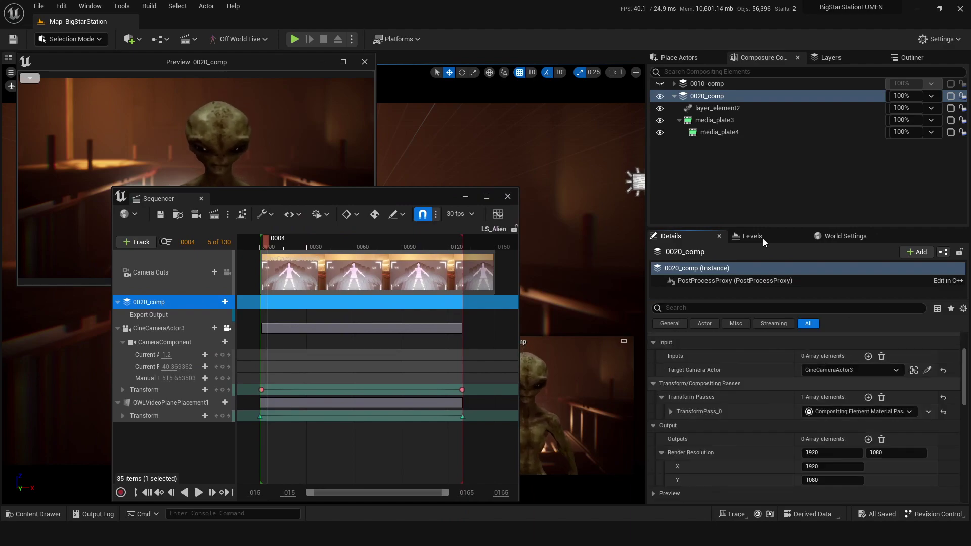
Add a Media track to LS_Alien playing the alienSource footage
left_click(716, 121)
left_click(671, 434)
scroll(803, 407, "down", 4)
scroll(802, 406, "down", 1)
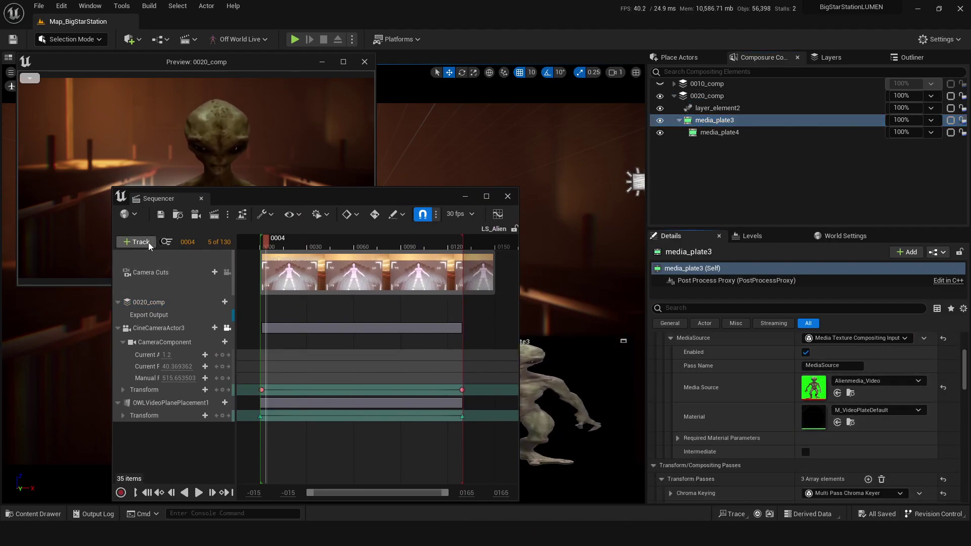
left_click(136, 242)
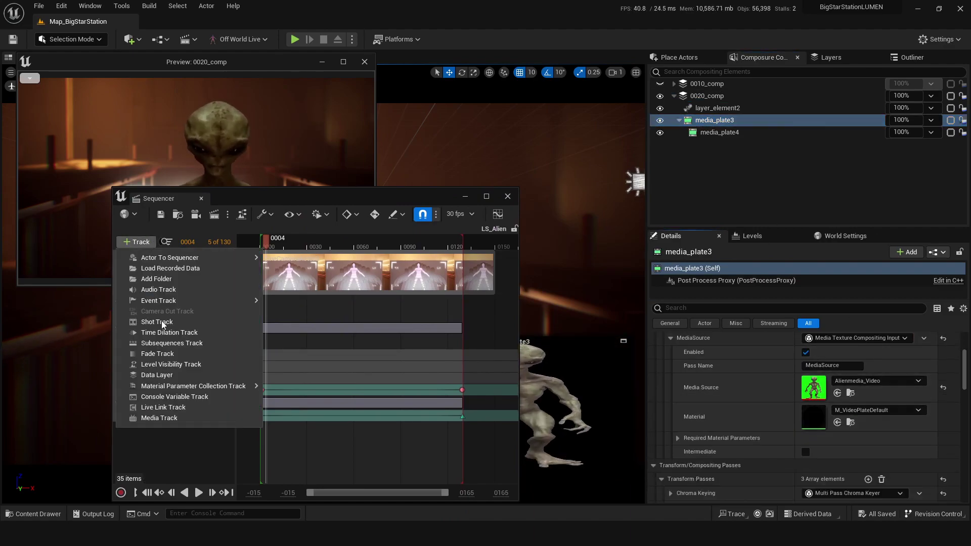
left_click(159, 419)
left_click(215, 302)
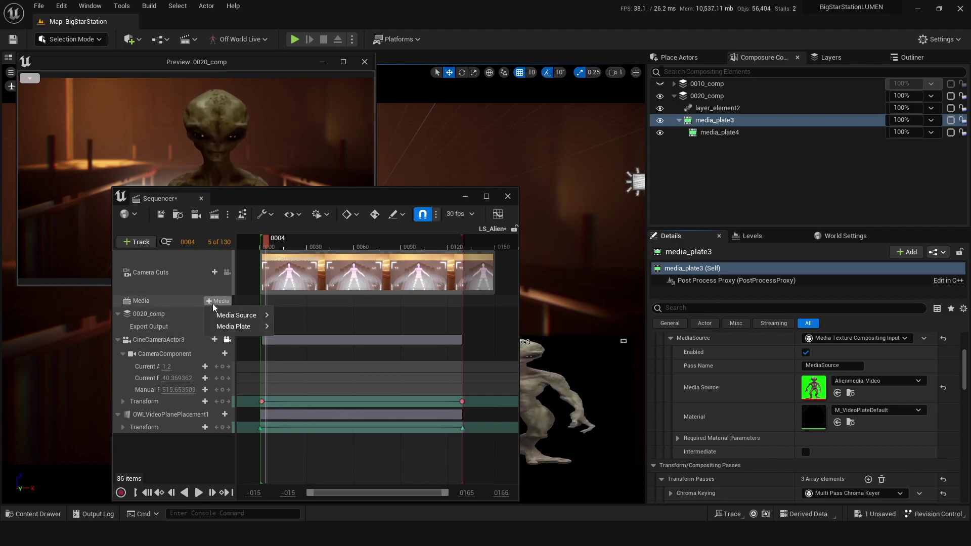
mouse_move(249, 317)
left_click(338, 353)
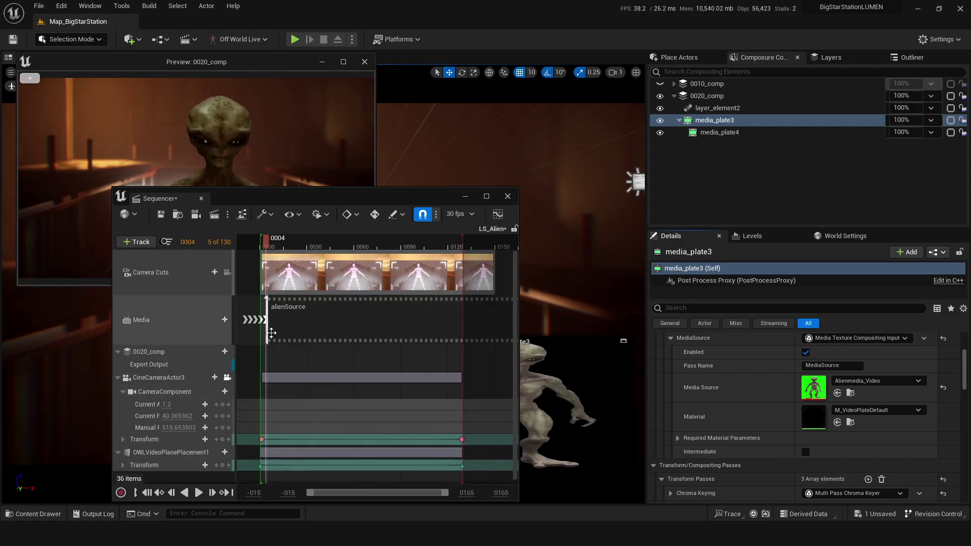
Set the section's media texture to Alienmedia_Video and slide it 11 frames earlier
right_click(170, 318)
mouse_move(230, 58)
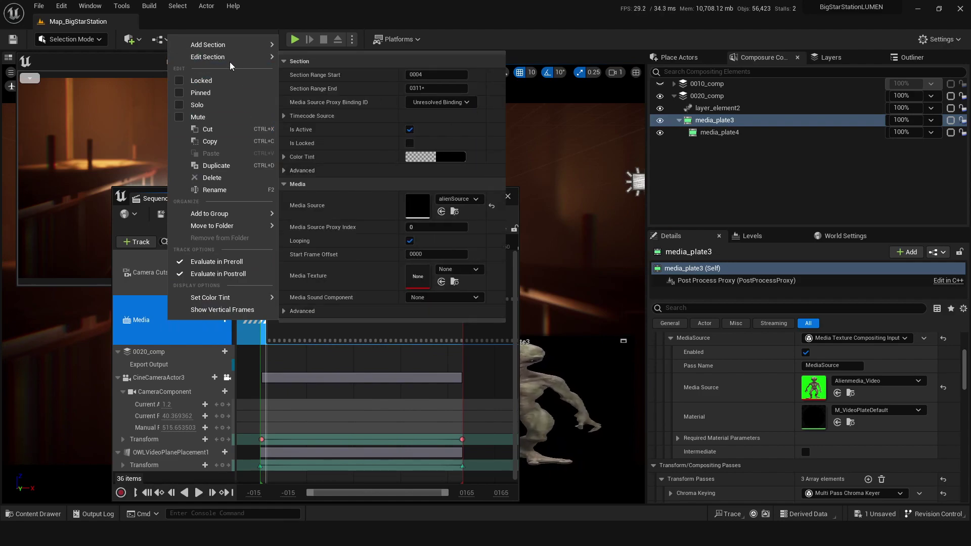
left_click(458, 269)
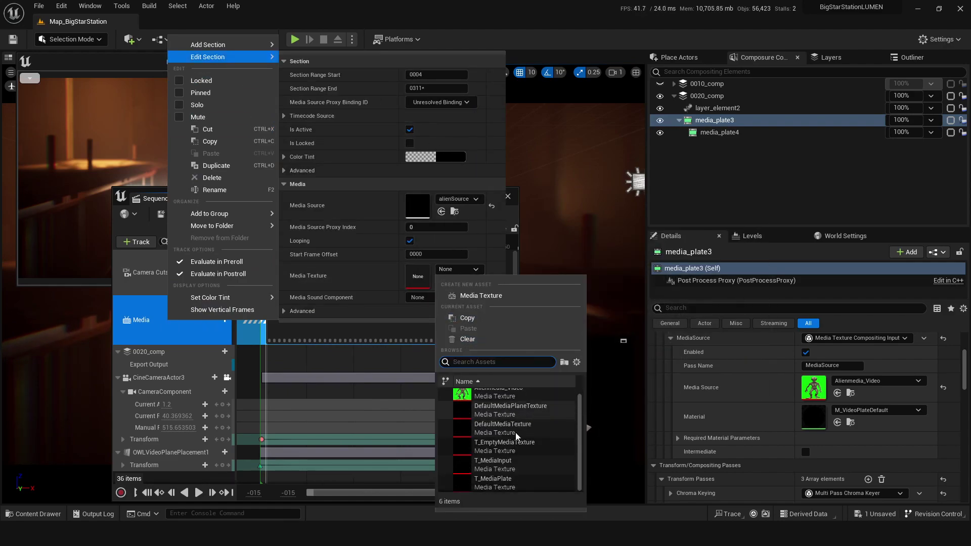
left_click(493, 393)
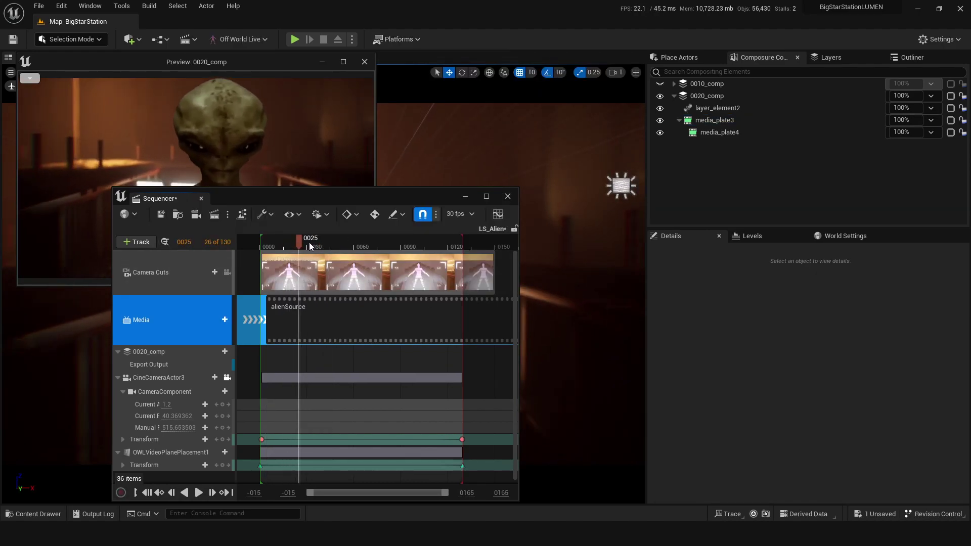
key("space")
left_click_drag(593, 334, 525, 336)
left_click_drag(502, 405, 485, 406)
mouse_move(537, 332)
left_mouse_down()
mouse_move(473, 334)
mouse_move(601, 333)
mouse_move(535, 344)
left_mouse_up()
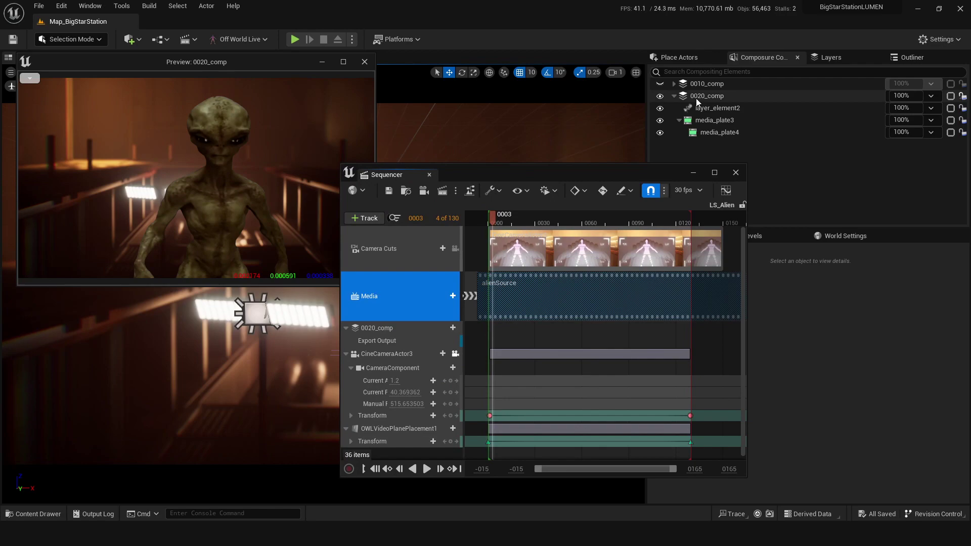
Add an OutputPass_0 to 0020_comp set to Player Viewport Compositing Output
left_click(368, 325)
left_click_drag(657, 172, 334, 275)
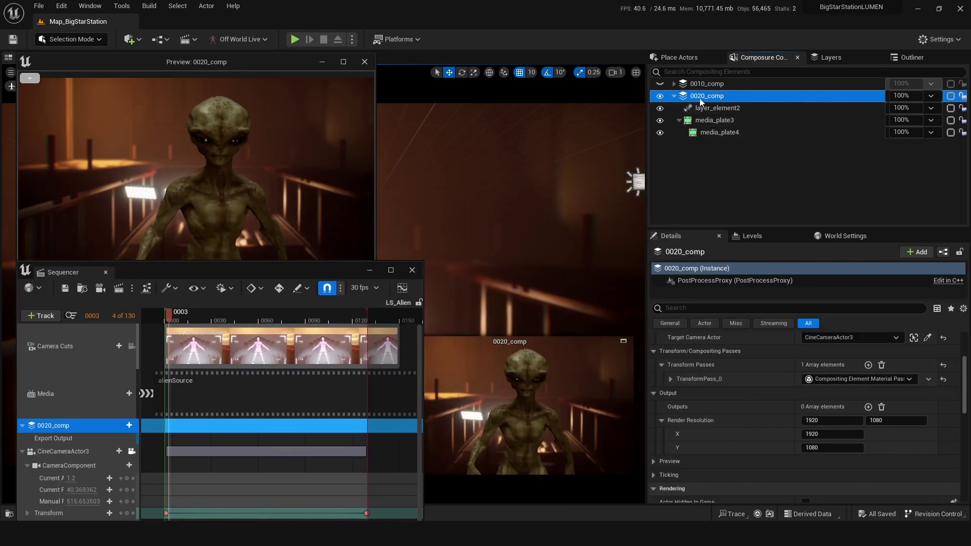
left_click(869, 406)
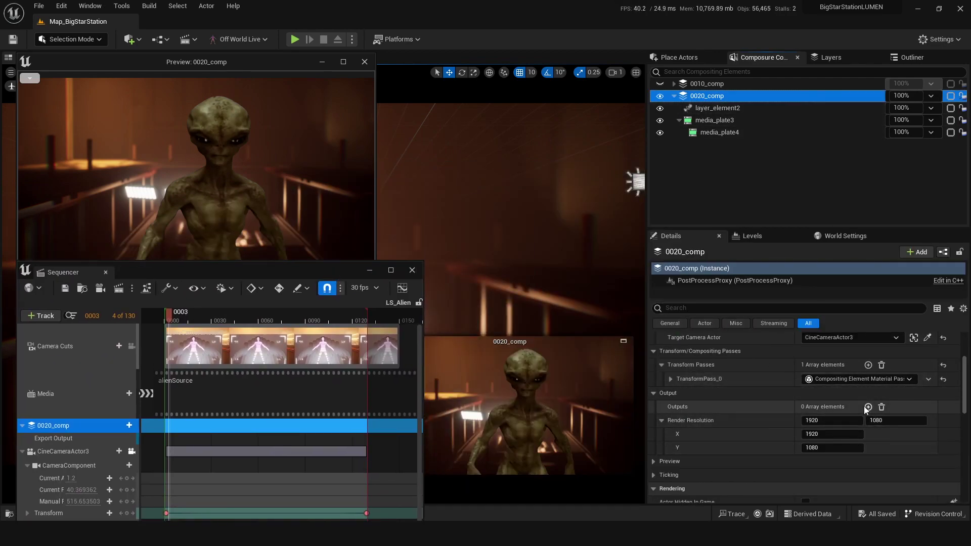
left_click(670, 421)
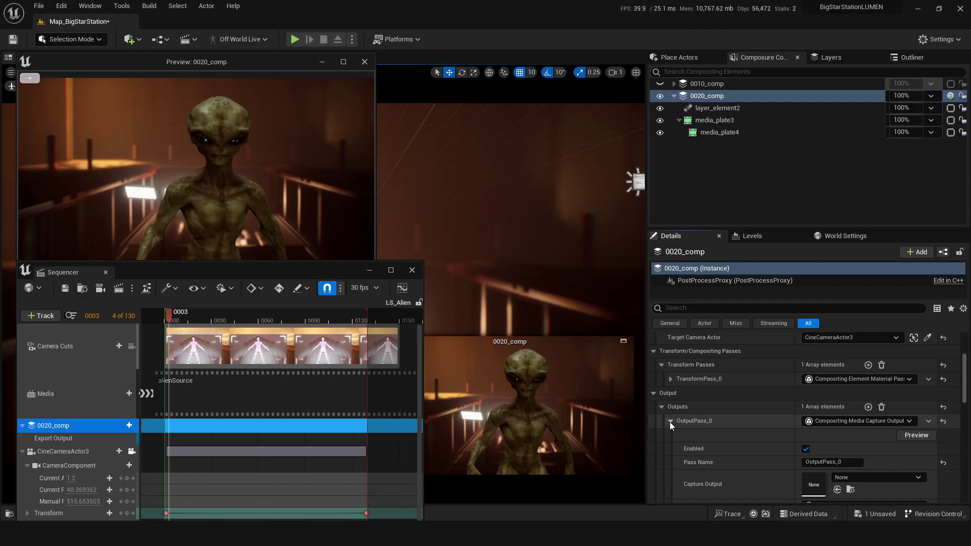
left_click(859, 423)
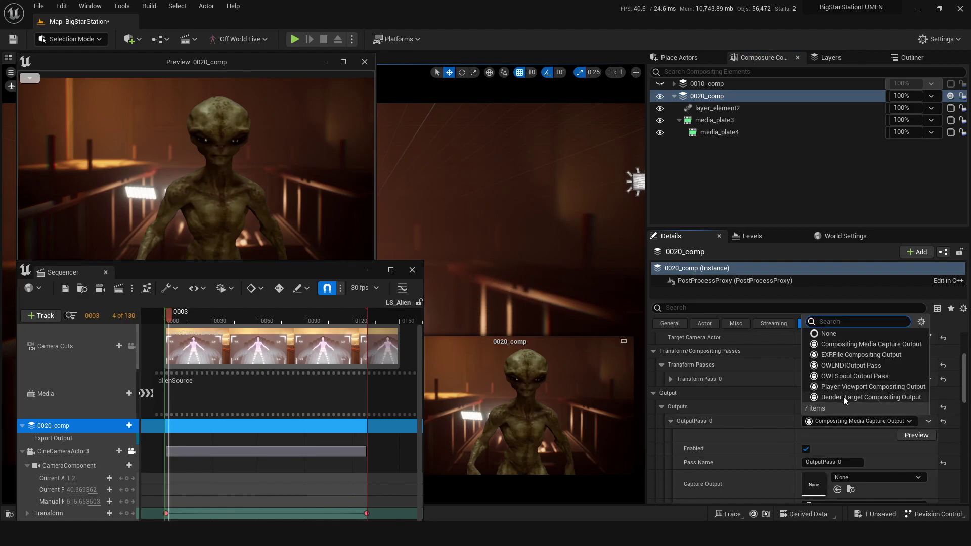
left_click(873, 387)
scroll(788, 439, "down", 3)
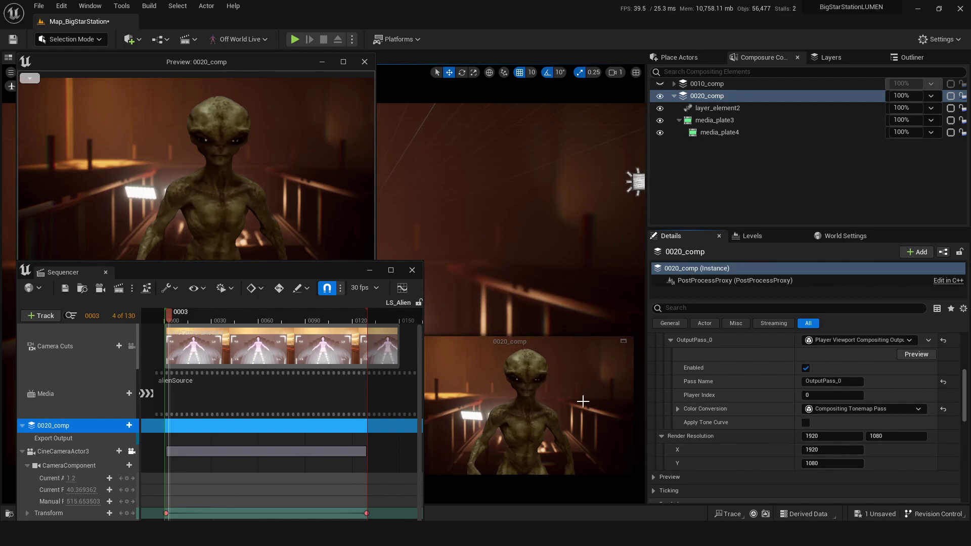
left_click_drag(291, 279, 343, 236)
left_click(186, 245)
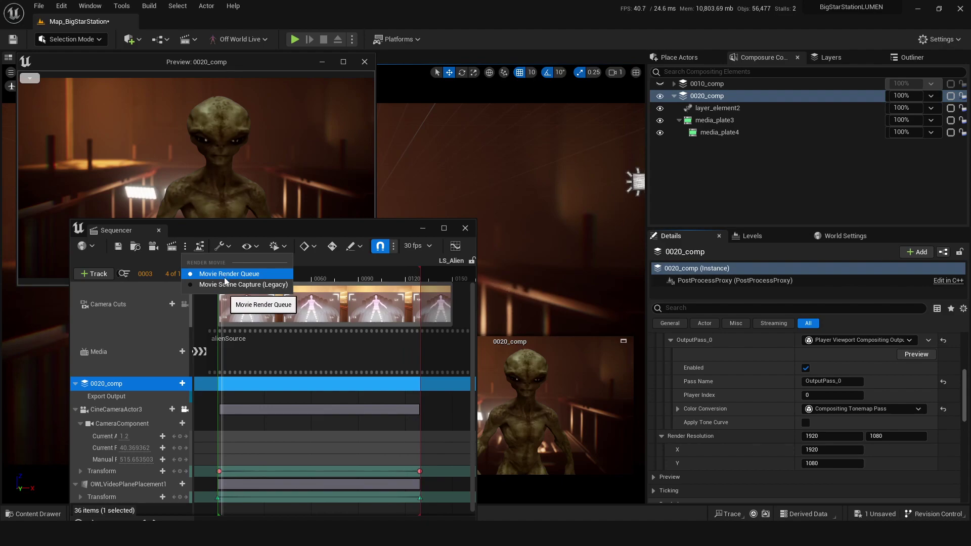
Confirm the Movie Render Queue plugin is enabled, then save the BigStarStation level
left_click(61, 6)
left_click(85, 162)
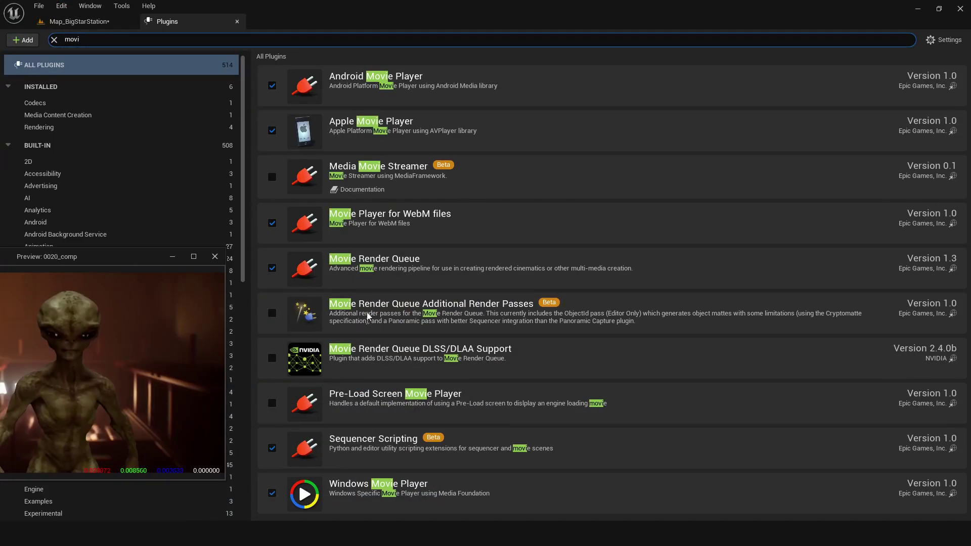
left_click(80, 23)
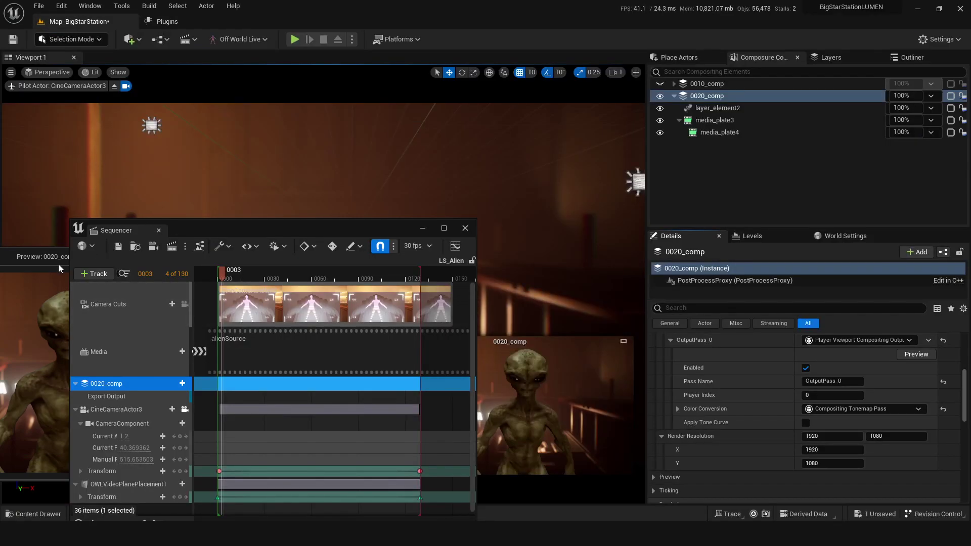
key("ctrl+s")
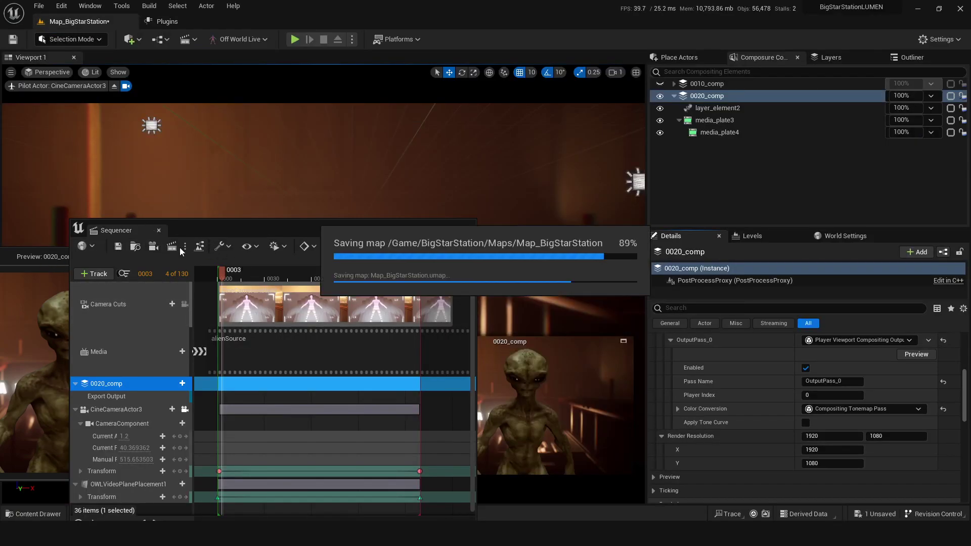
Queue an LS_Alien render job and accept its 1920×1080 JPG output settings
left_click(171, 245)
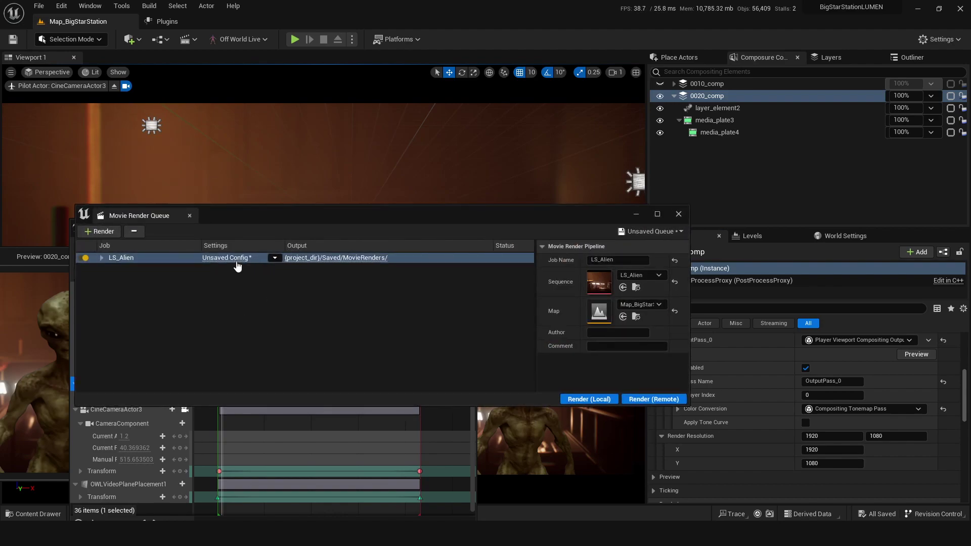
left_click_drag(285, 226, 436, 160)
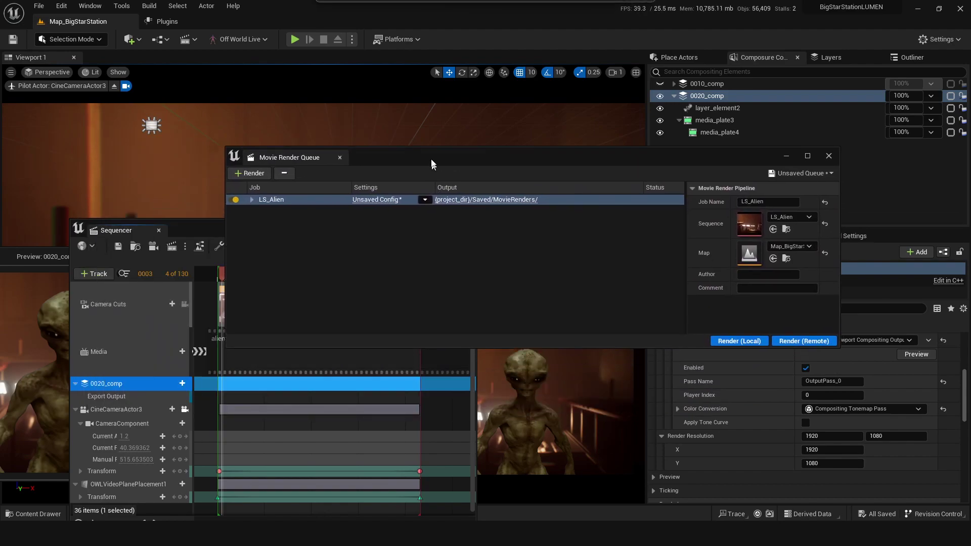
left_click(384, 192)
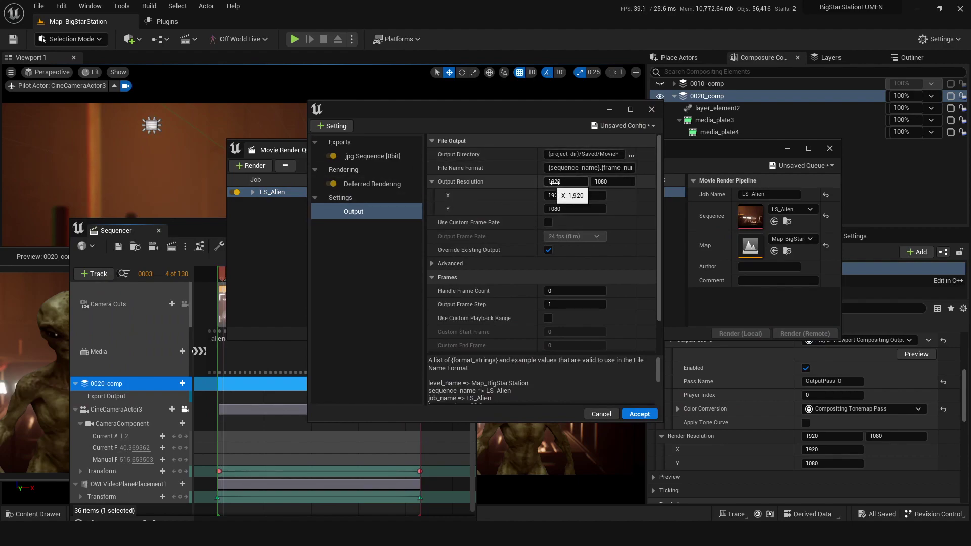
left_click(349, 126)
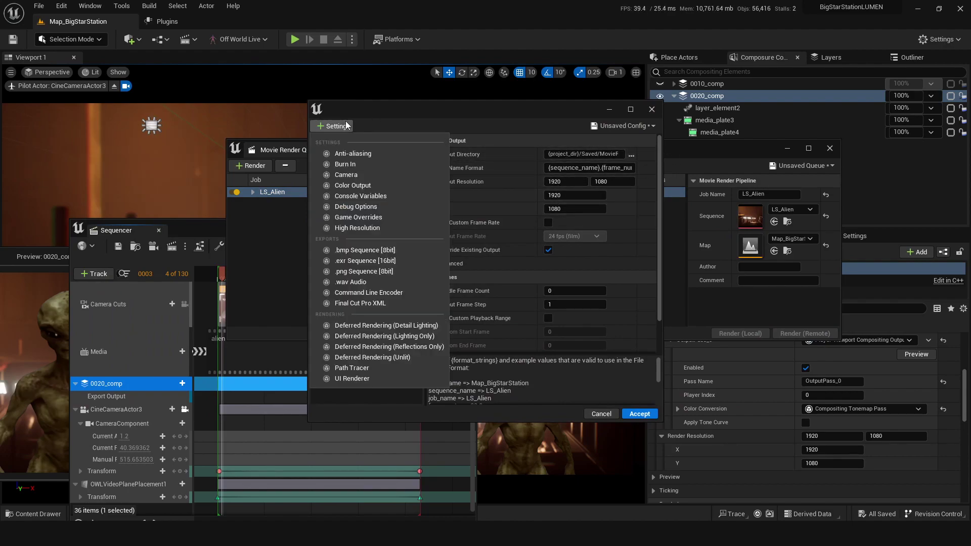
left_click(642, 414)
left_click(480, 192)
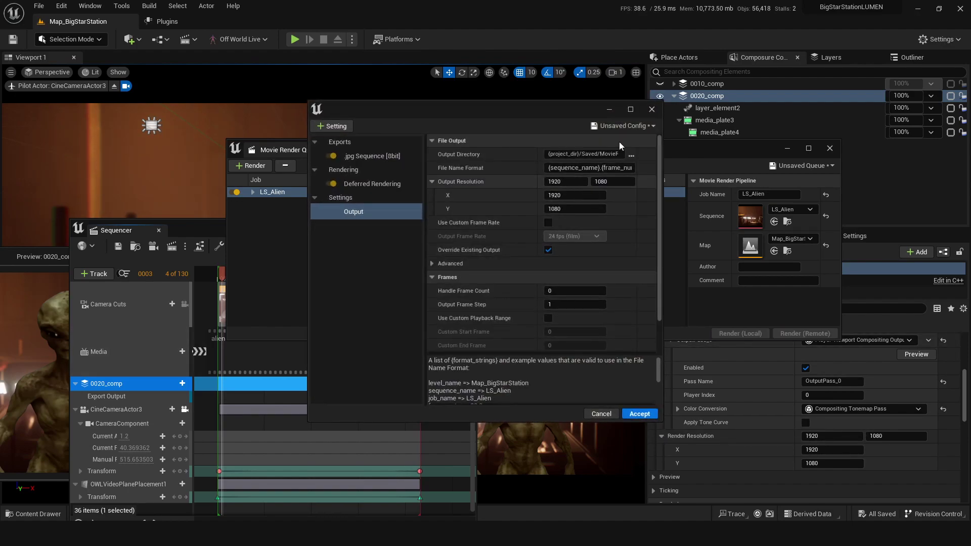
left_click(630, 157)
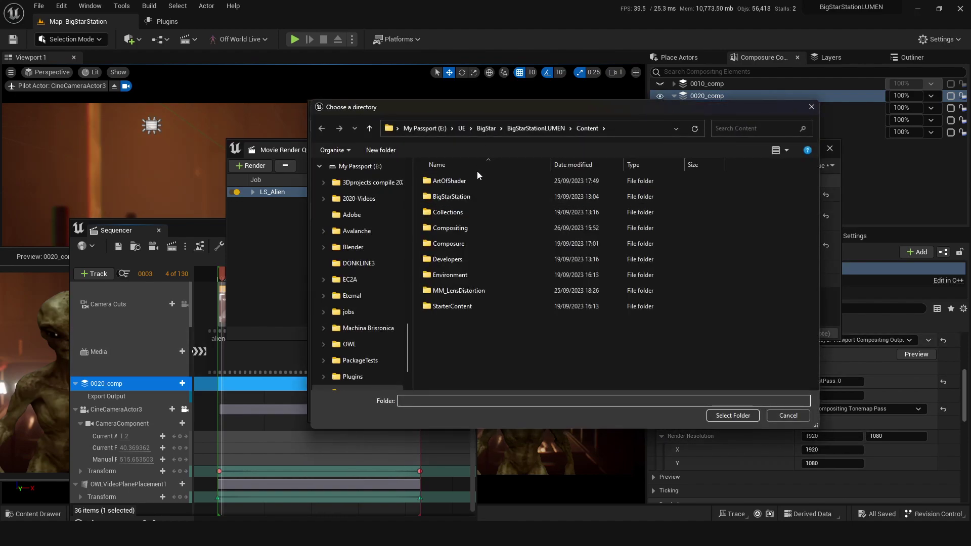
Keep the default output folder and render the LS_Alien job locally
left_click(783, 416)
left_click(722, 334)
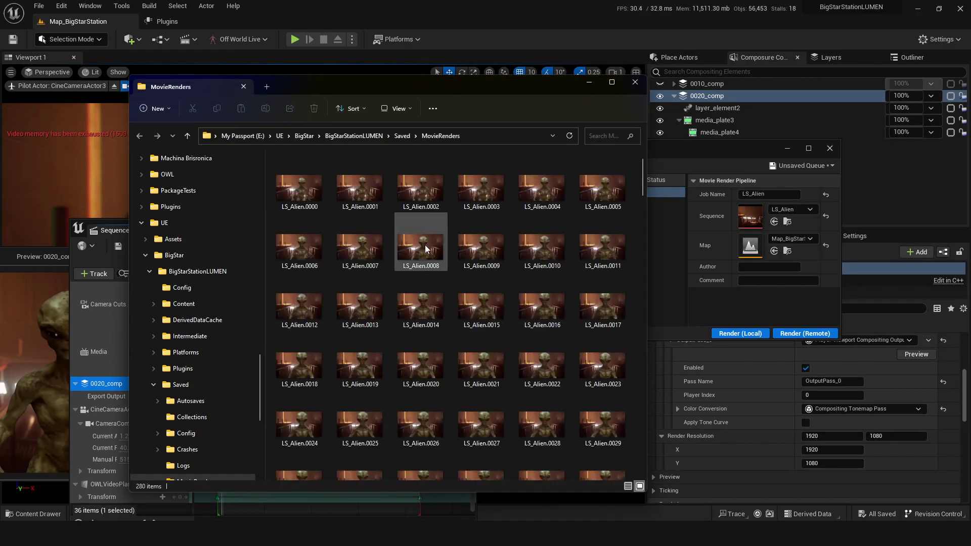
scroll(457, 272, "down", 10)
scroll(456, 271, "up", 10)
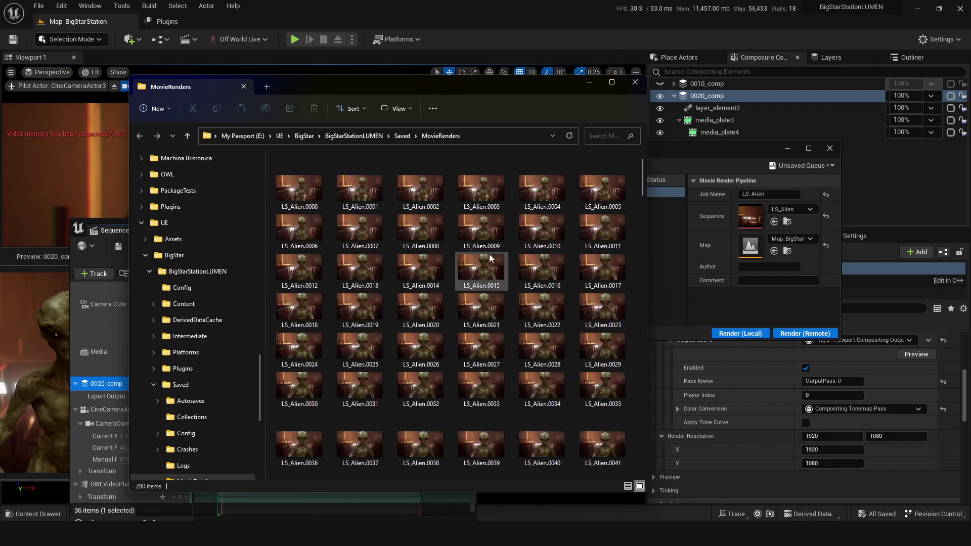
Verify the MovieRenders folder holds the LS_Alien frames starting at LS_Alien.0000
left_click(507, 137)
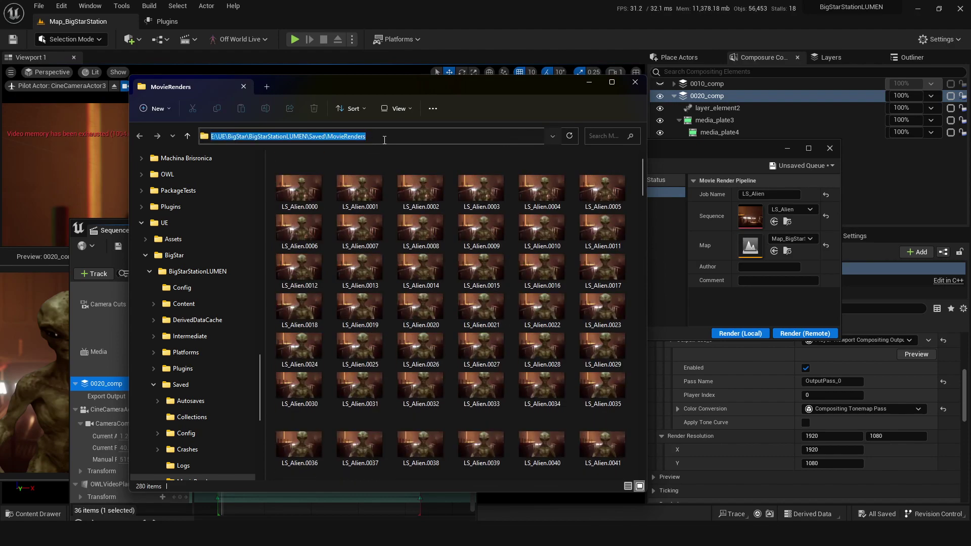
left_click(299, 188)
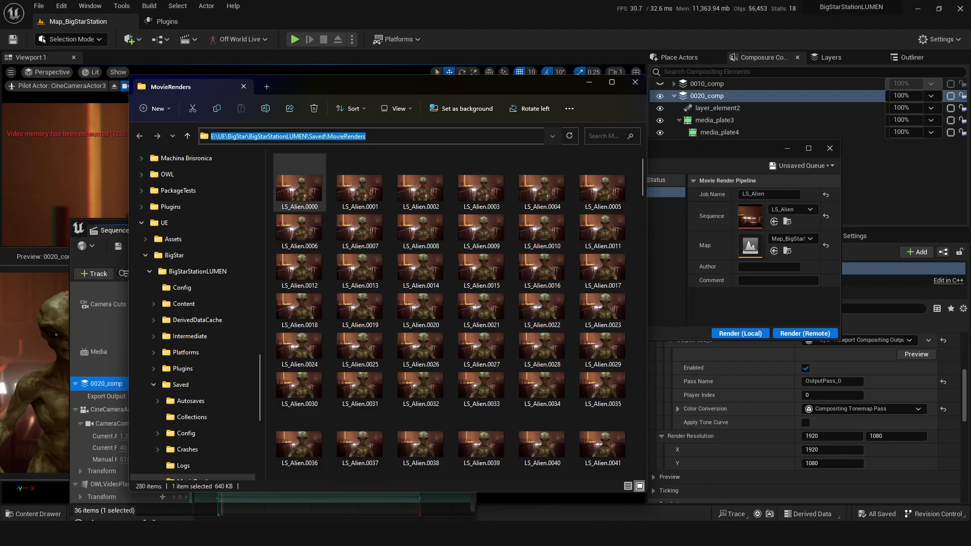
key("super")
Launch Adobe Premiere Pro 2023 via a 'premi' search and start a new project
type("premi")
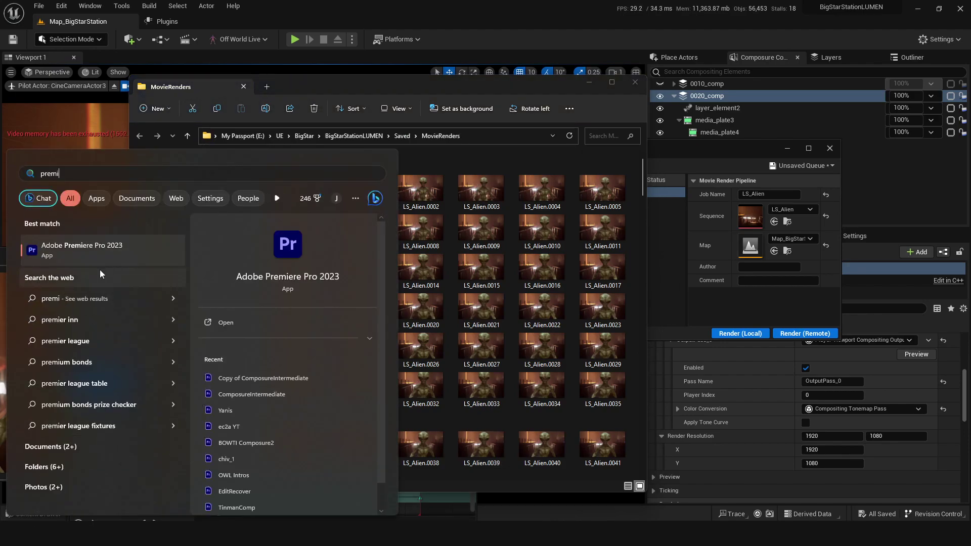
key("Return")
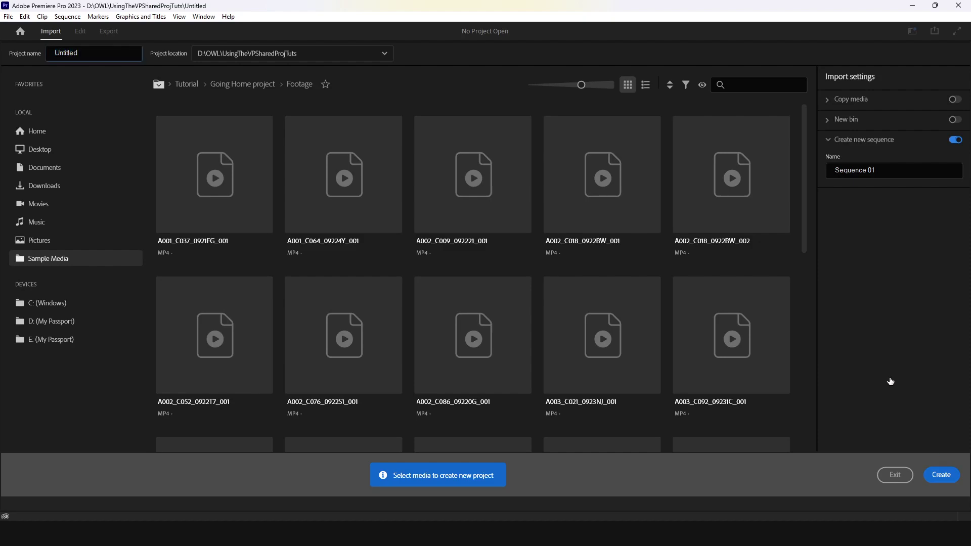
left_click(940, 473)
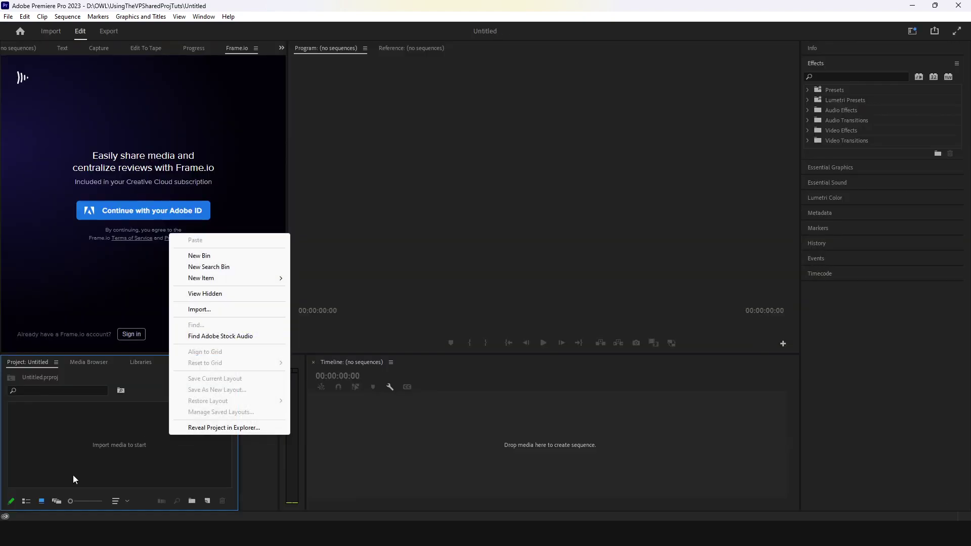
Import LS_Alien.0000 from MovieRenders as an image sequence and place it on a new timeline
left_click(208, 311)
left_click(394, 52)
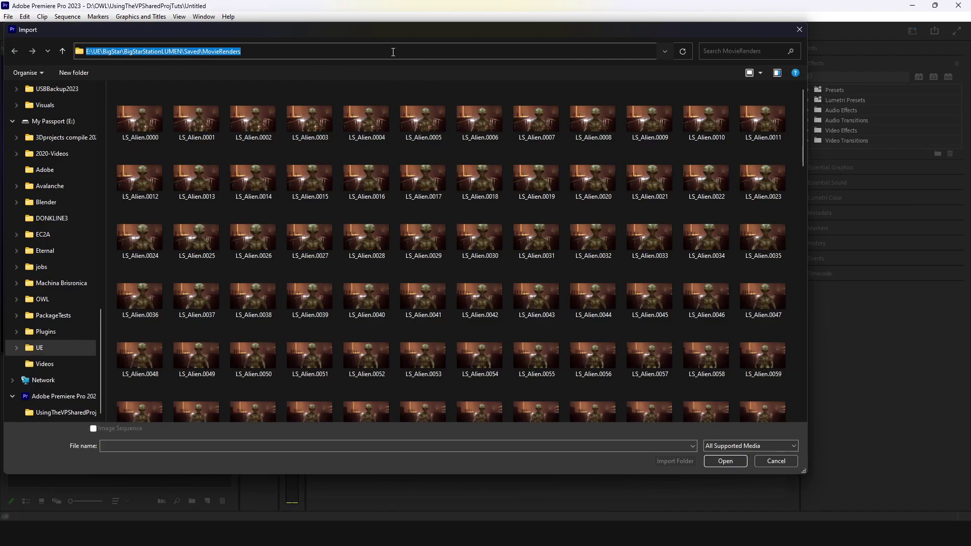
left_click(140, 121)
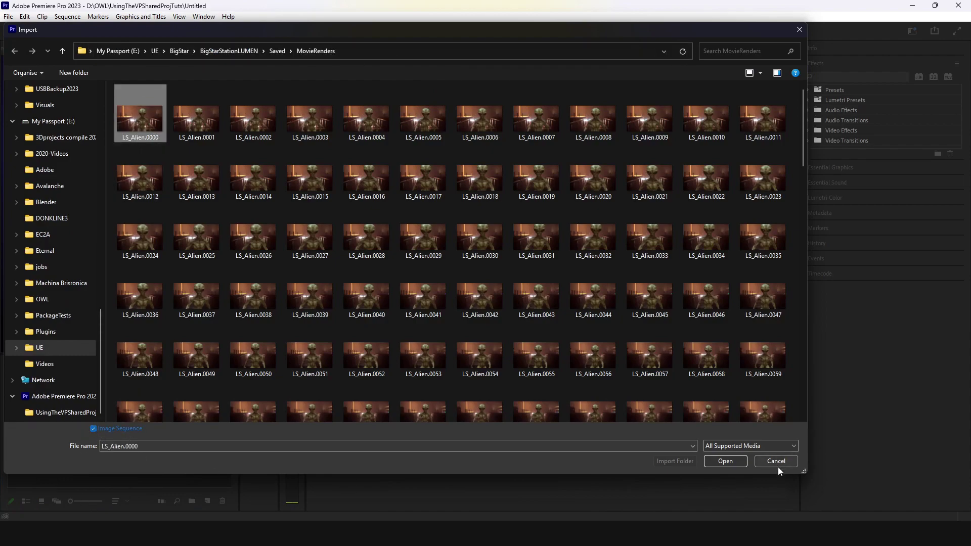
left_click(714, 462)
left_click_drag(59, 434, 390, 456)
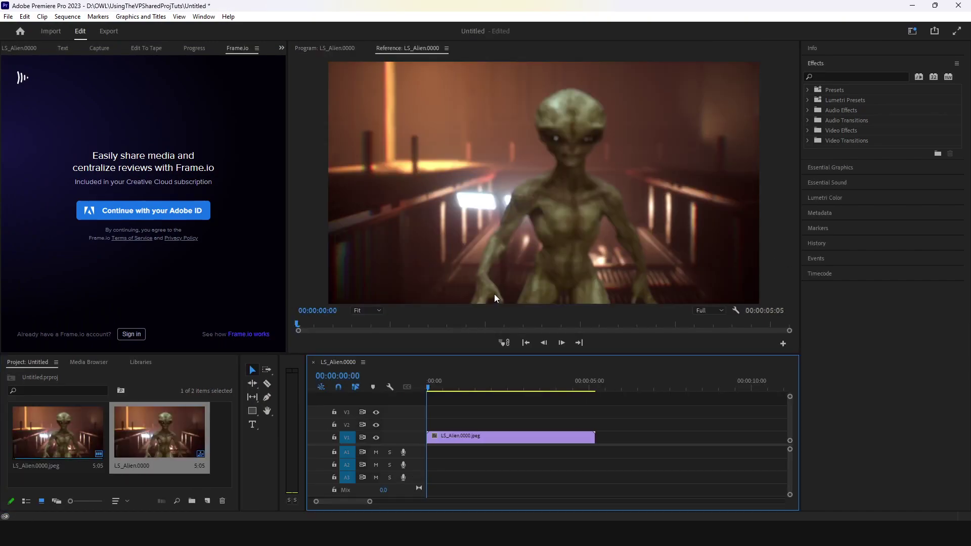